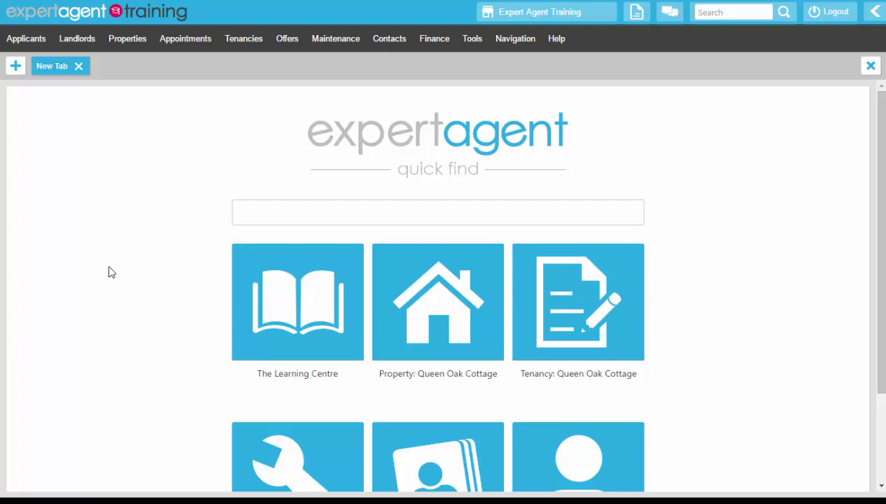
Choose Add a New Property from the Properties menu to start a blank property record.
left_click(134, 42)
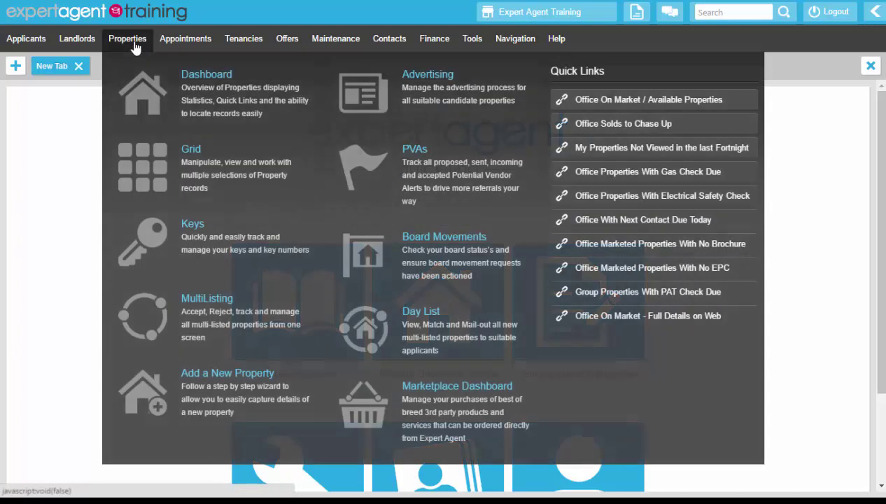
left_click(140, 154)
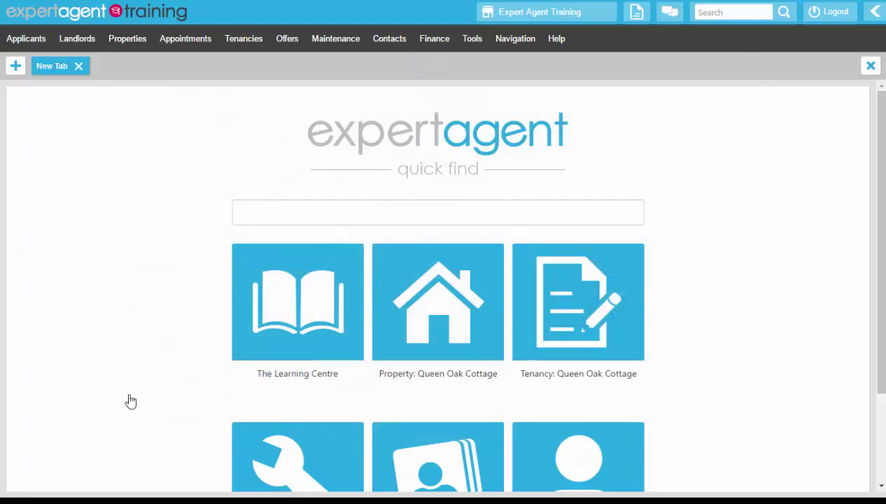
left_click(132, 42)
left_click(134, 41)
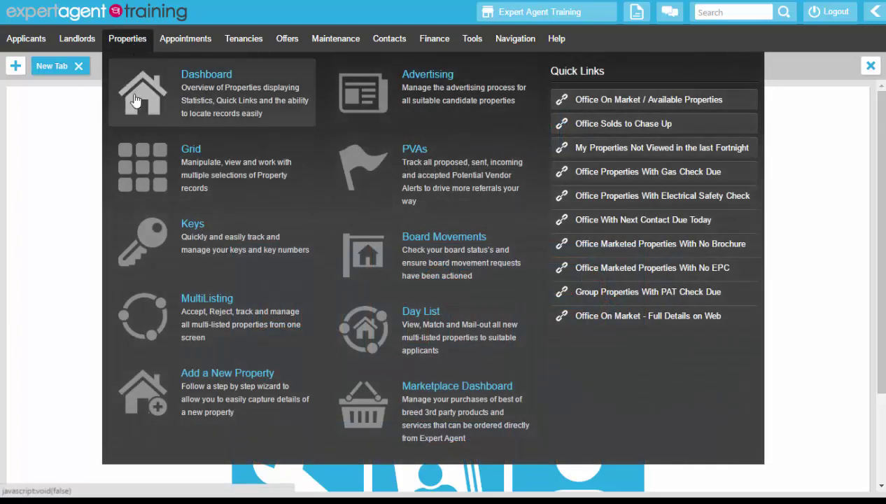
left_click(147, 403)
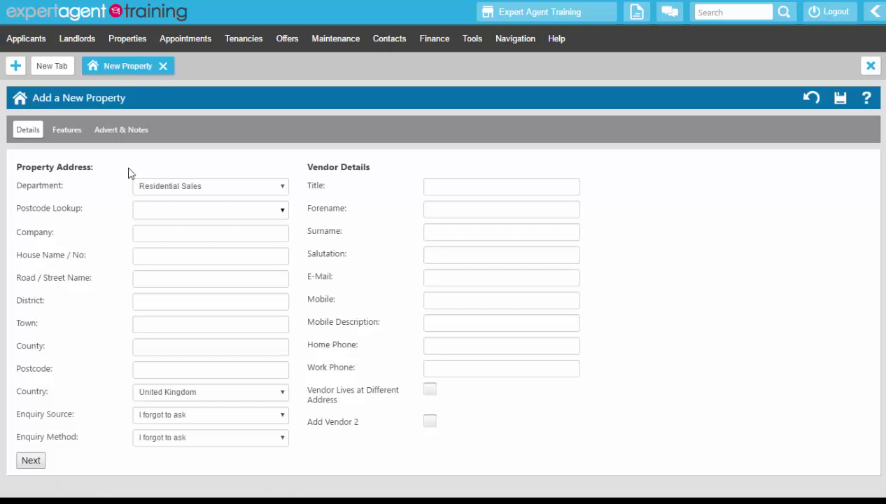
Set the Department to Residential Lettings, revealing Landlord Details, and place the cursor in the postcode lookup.
left_click(172, 192)
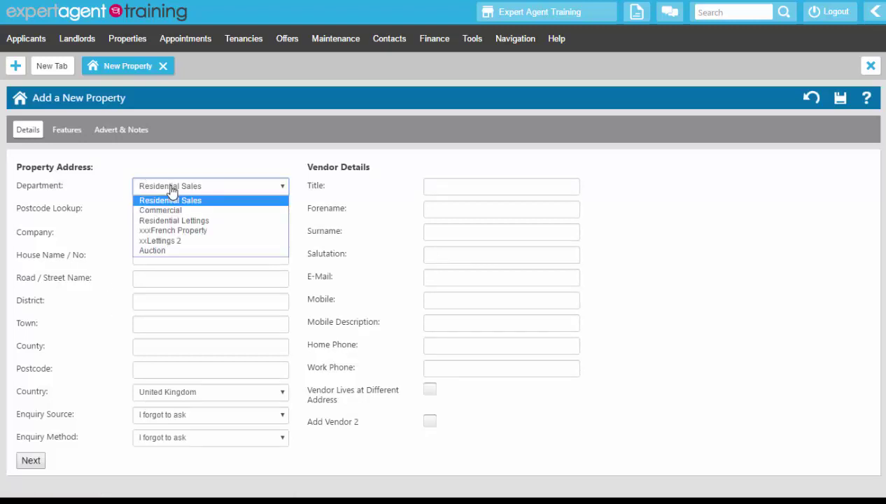
left_click(166, 219)
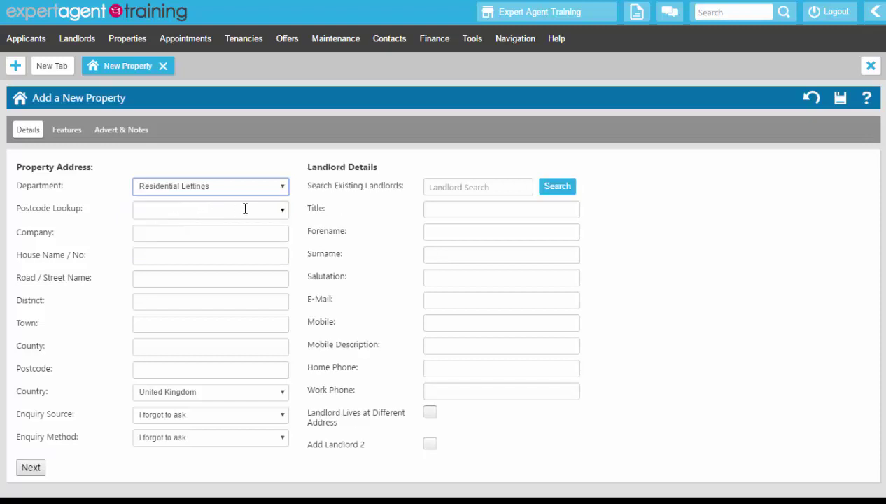
left_click_drag(308, 166, 385, 167)
left_click(375, 224)
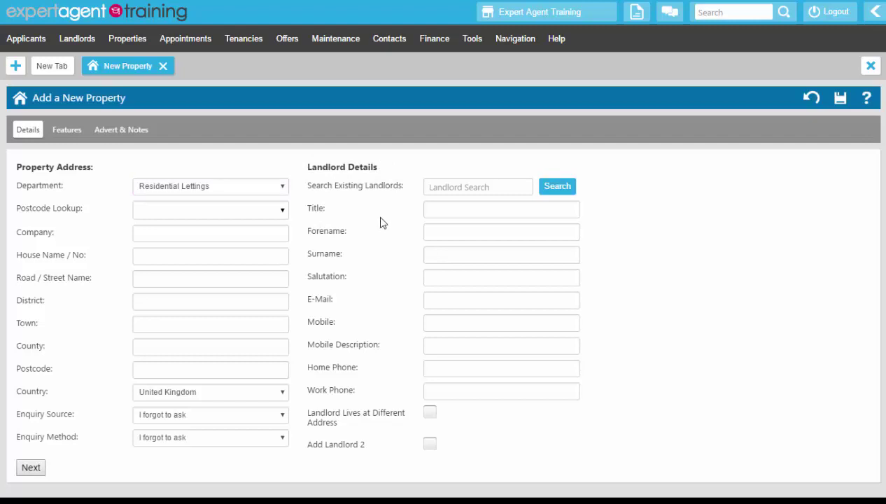
left_click(268, 188)
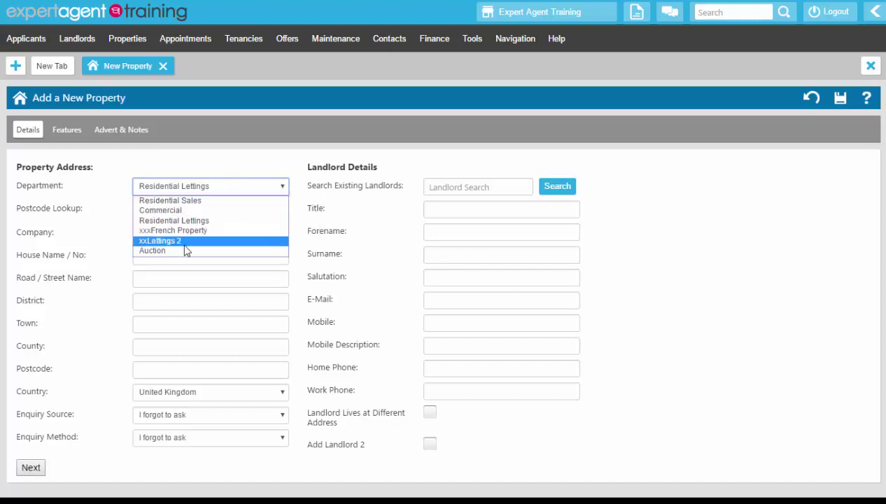
left_click(203, 151)
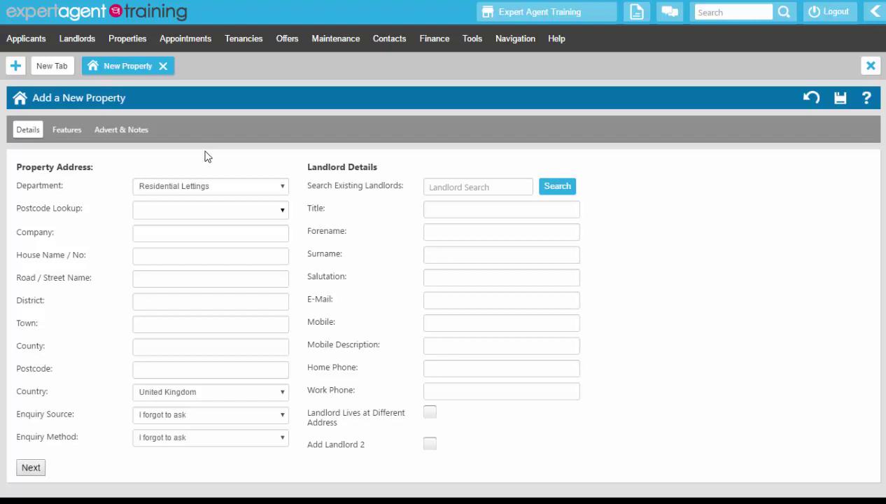
left_click(180, 203)
Look up the Frome BA11 postcode and fill the property address from the matching result.
type("ba11 1el")
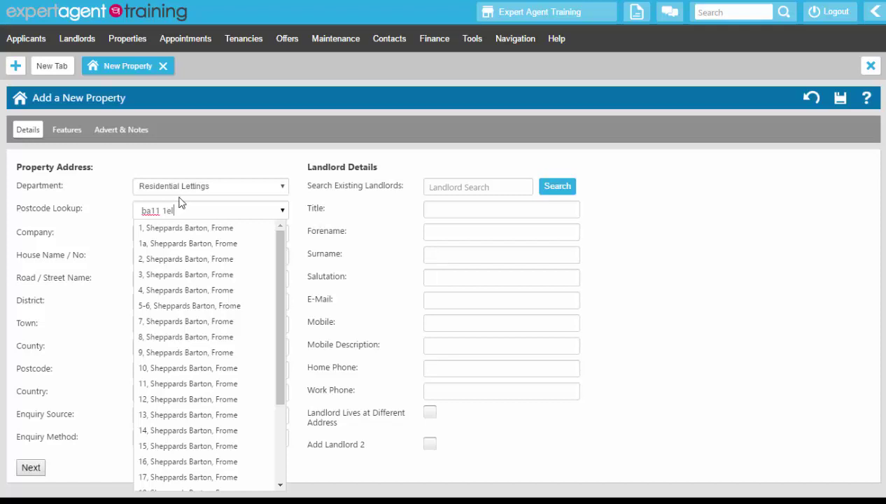
left_click(188, 368)
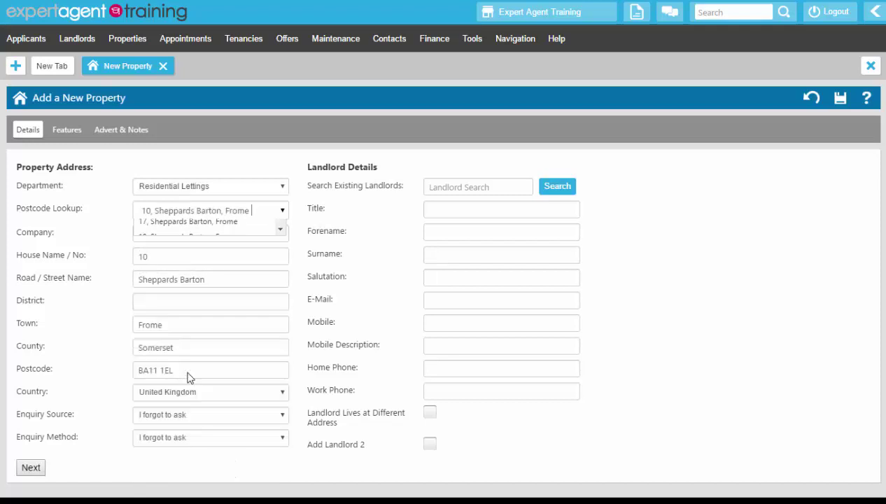
Set Enquiry Source to Prime Location and Enquiry Method to Walk In.
left_click(165, 420)
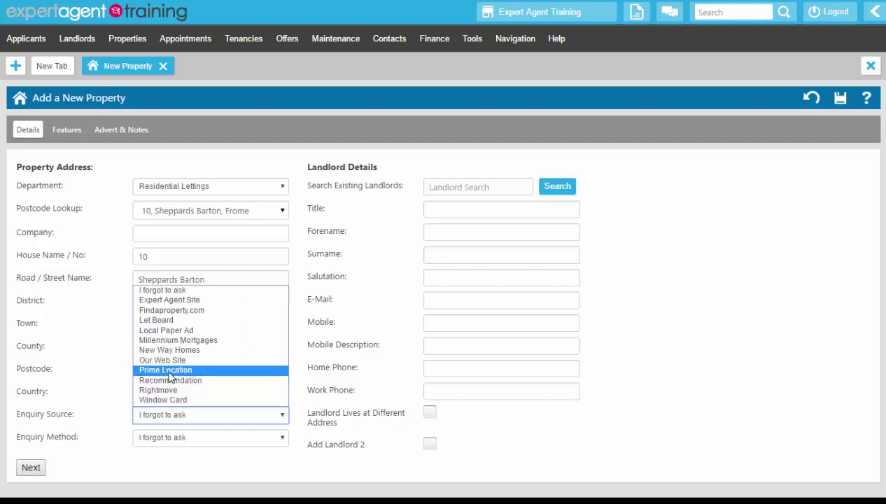
left_click(168, 376)
left_click(172, 441)
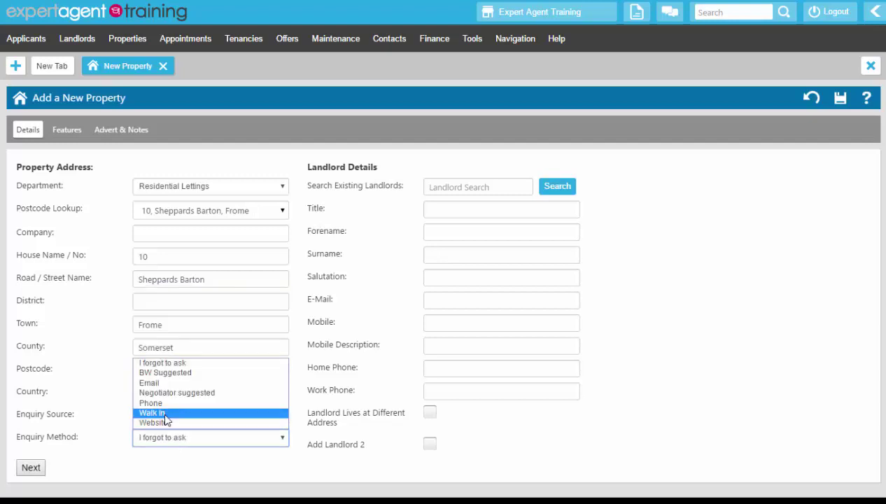
left_click(166, 414)
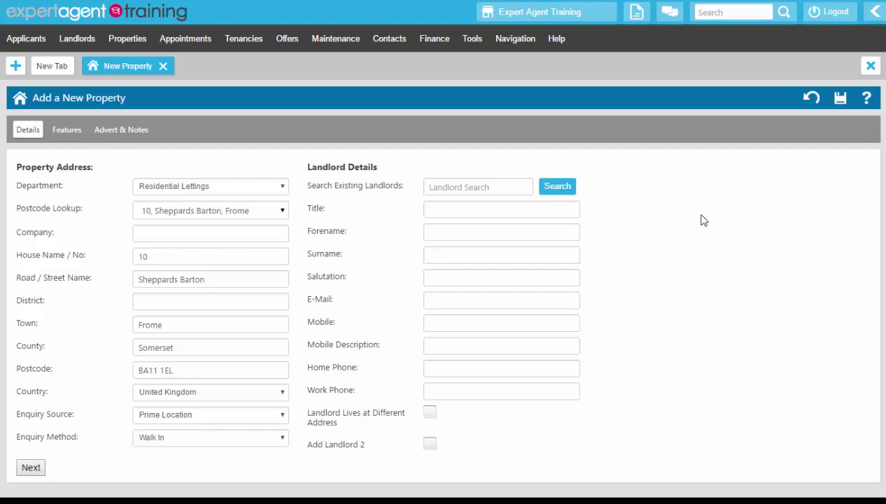
left_click(460, 187)
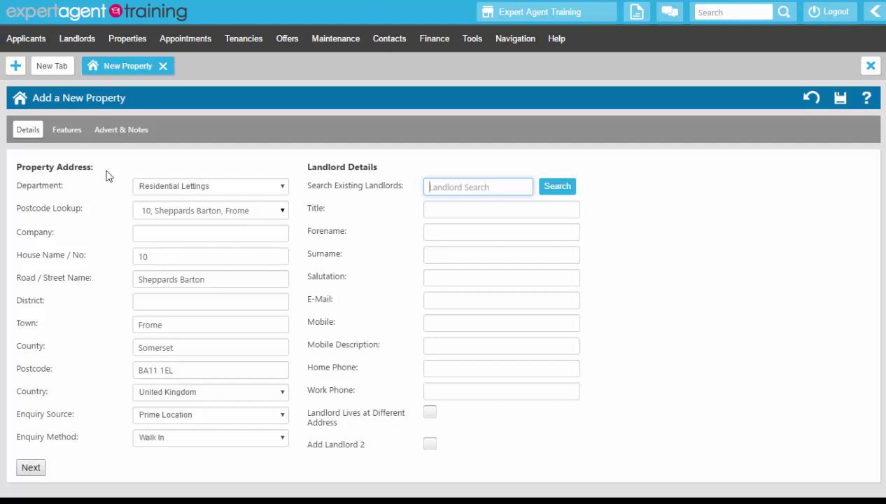
left_click(76, 39)
left_click(501, 187)
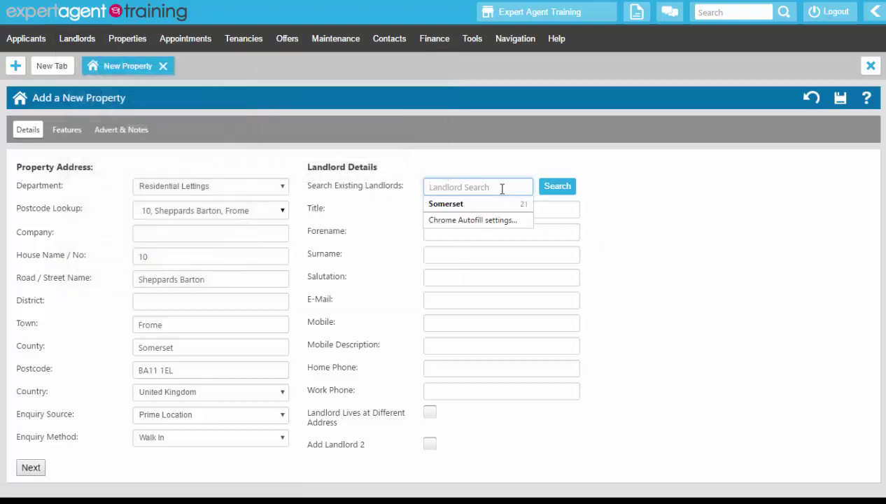
type("Smith")
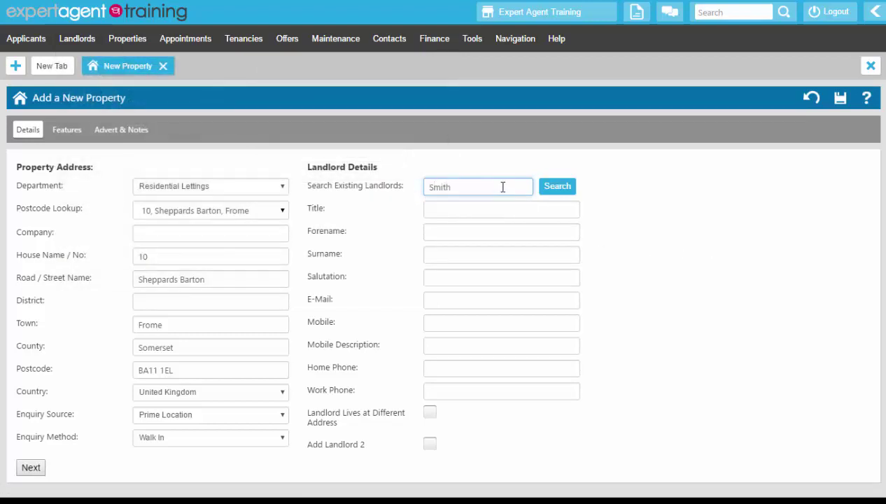
left_click(554, 189)
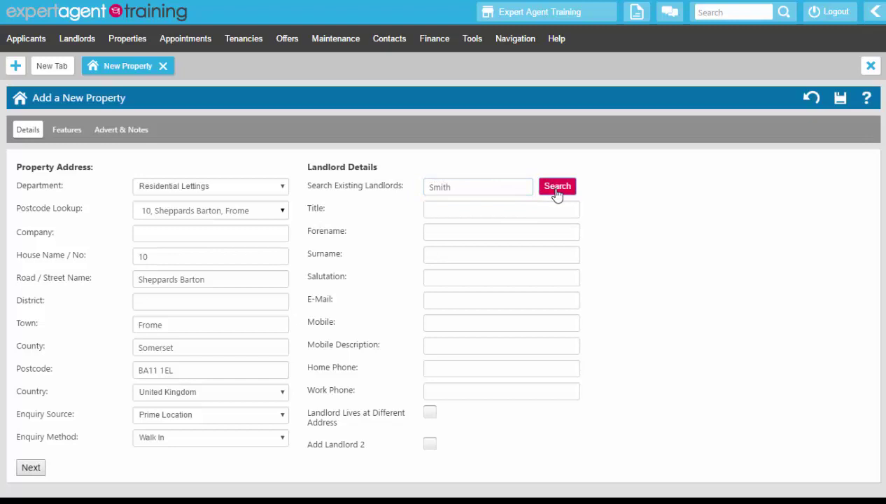
double_click(462, 189)
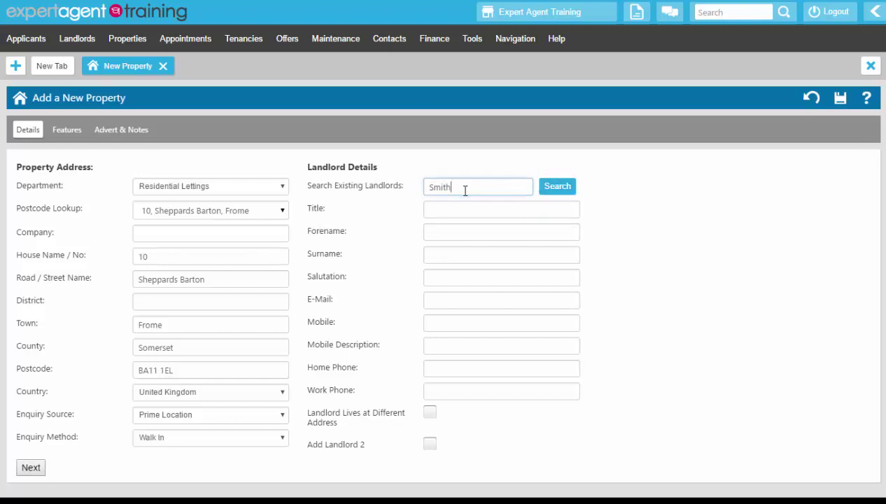
key("BackSpace")
left_click(436, 208)
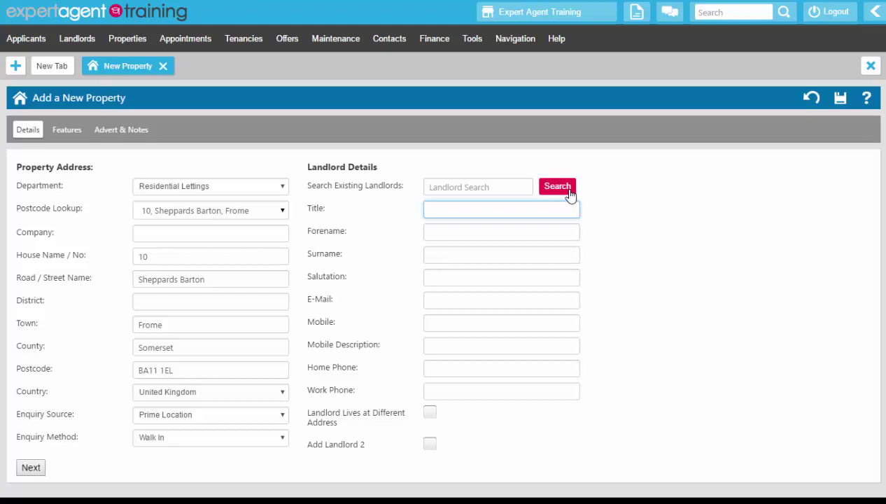
Enter the landlord's title, forename and surname, auto-filling the salutation.
type("Miss")
key("Tab")
type("Leslie")
key("Tab")
type("Knope")
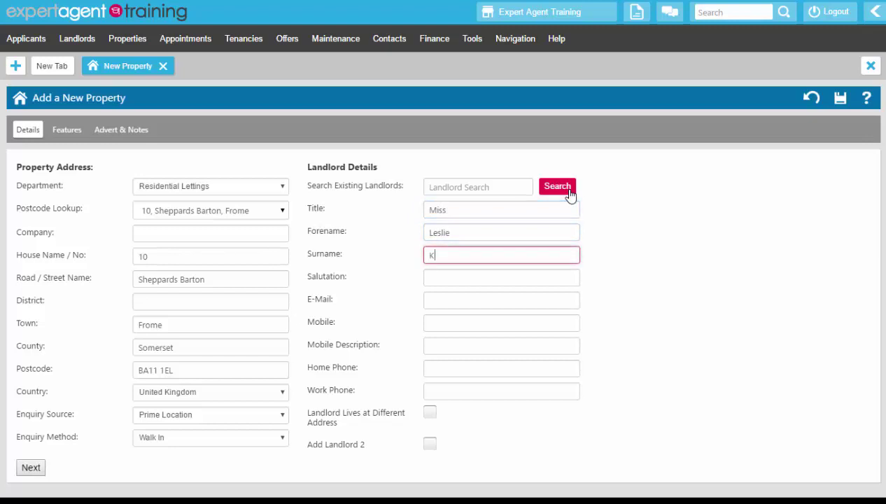
key("Tab")
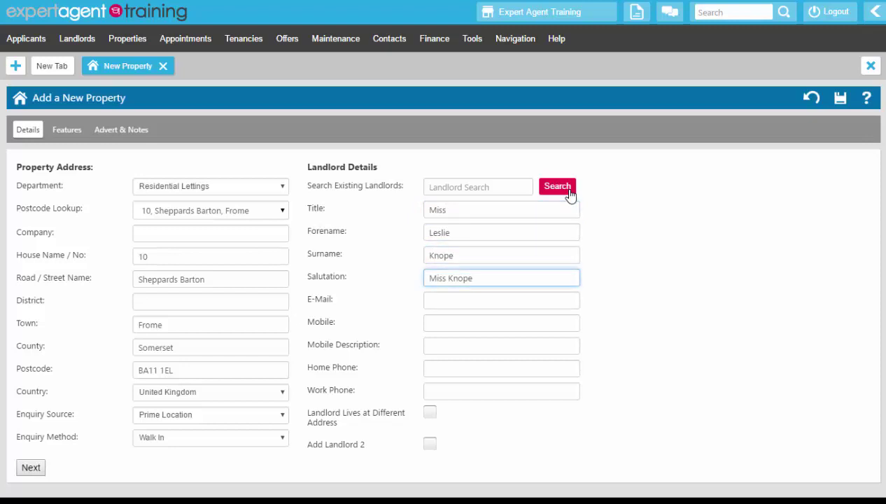
Add the landlord's e-mail, a mobile described as Personal, and home and work phone numbers.
left_click(502, 305)
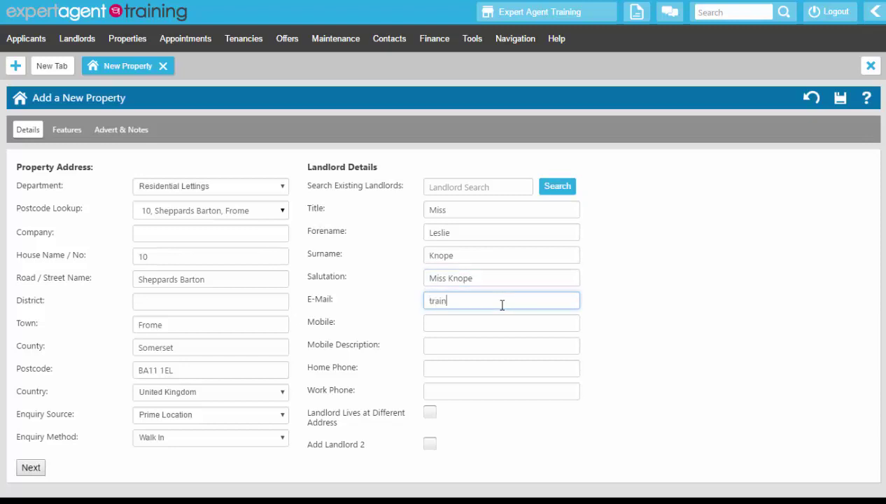
key("Tab")
type("0777")
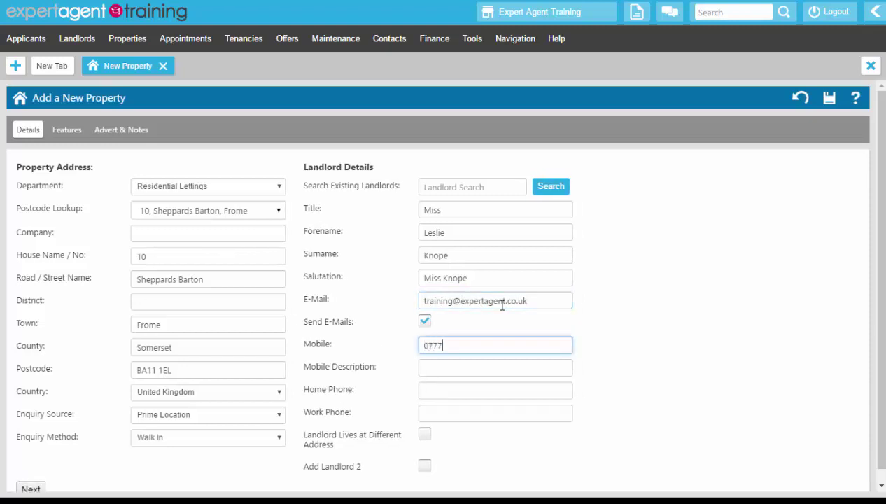
type("7777777")
key("Tab")
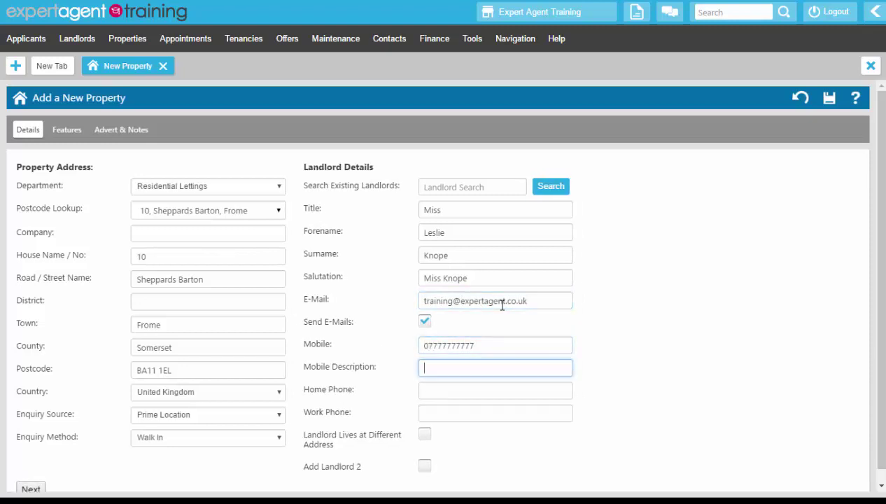
type("Personal")
key("Tab")
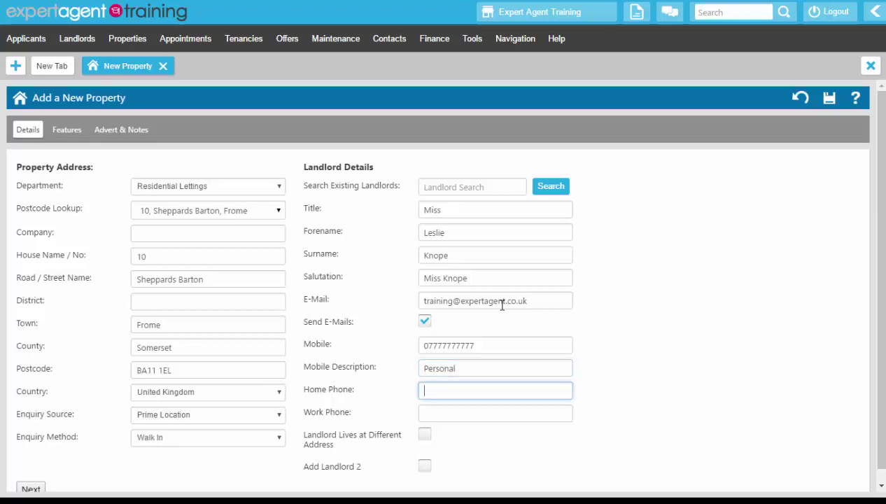
key("Tab")
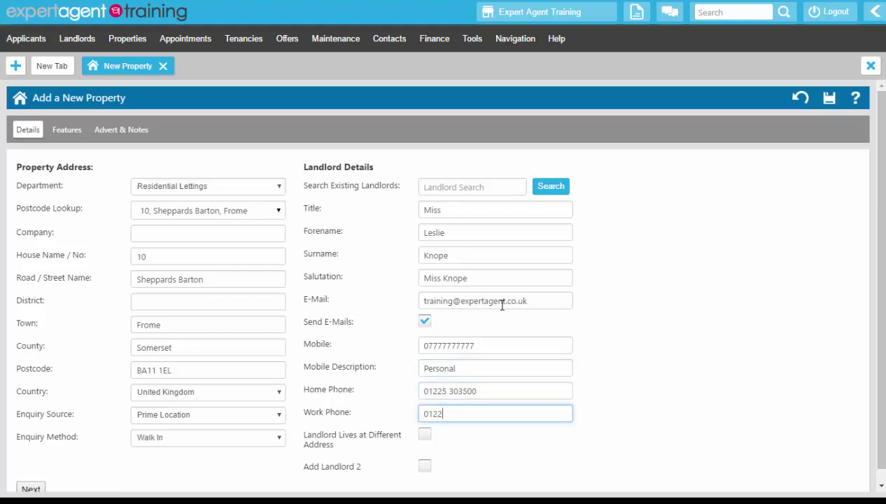
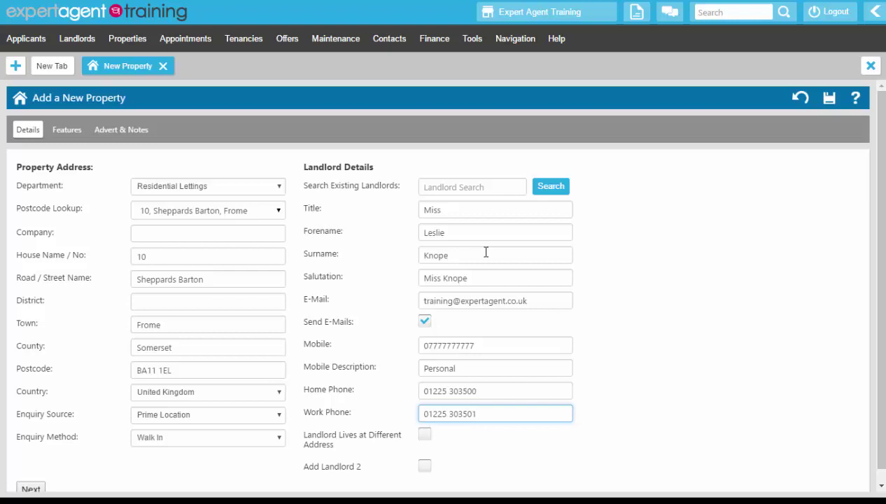
Mark the landlord as living at another address and fill it from a postcode lookup.
left_click(424, 434)
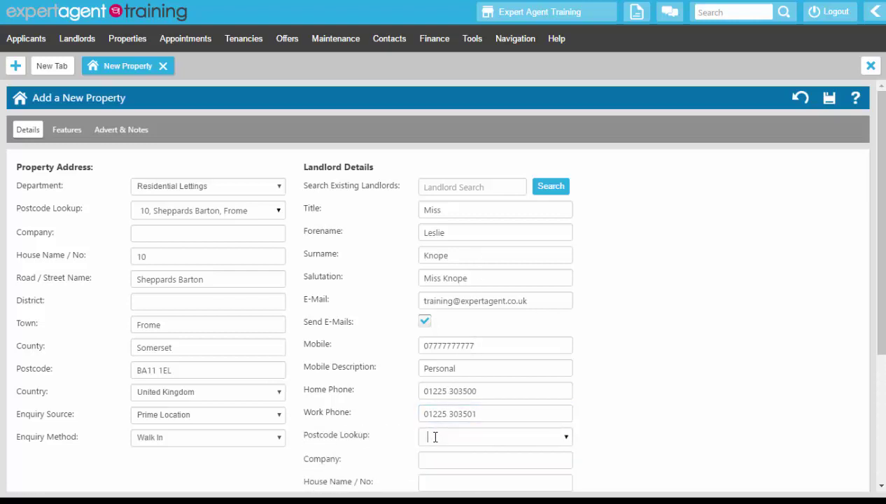
type("ba12 6rg")
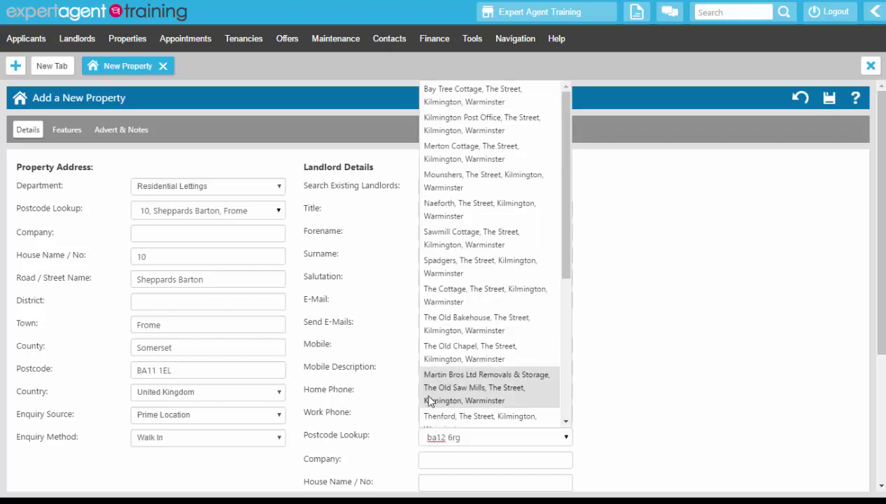
left_click(441, 295)
Tick Add Landlord 2 to add a second landlord section.
scroll(700, 357, "down", 3)
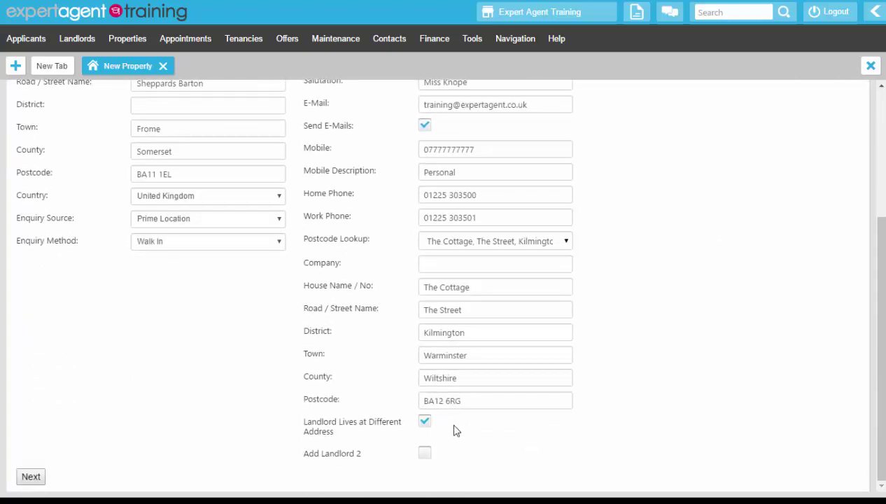
left_click(425, 453)
left_click(724, 205)
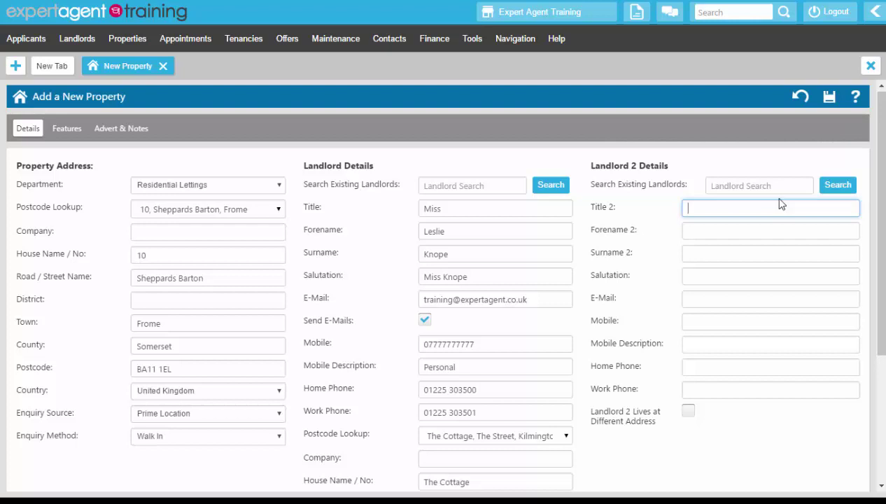
Untick Add Landlord 2 to remove the Landlord 2 Details section, then continue with Next.
left_click(765, 184)
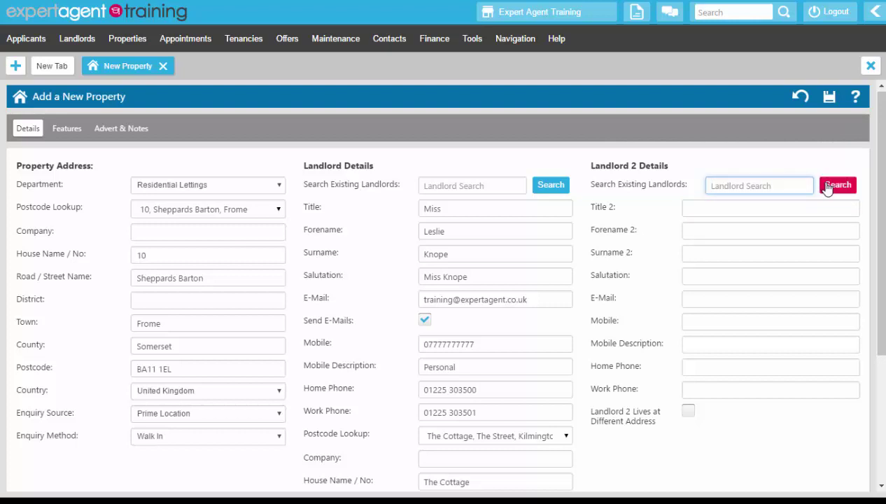
left_click(747, 209)
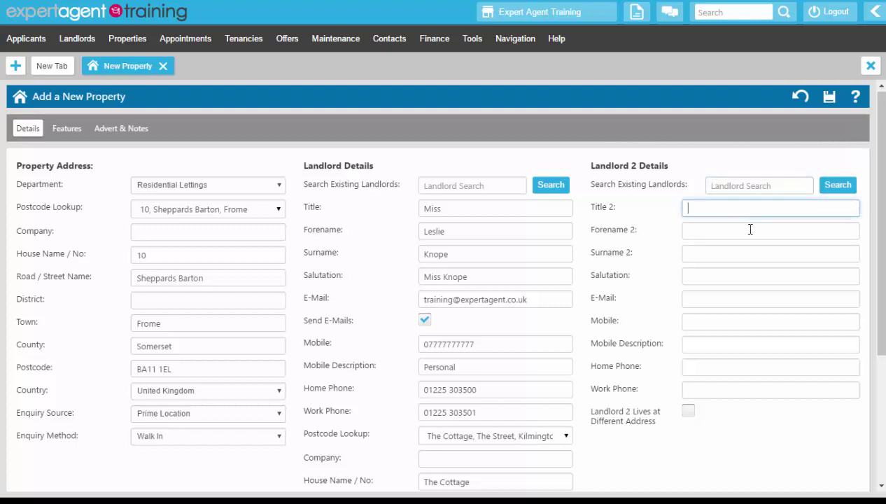
scroll(763, 417, "down", 3)
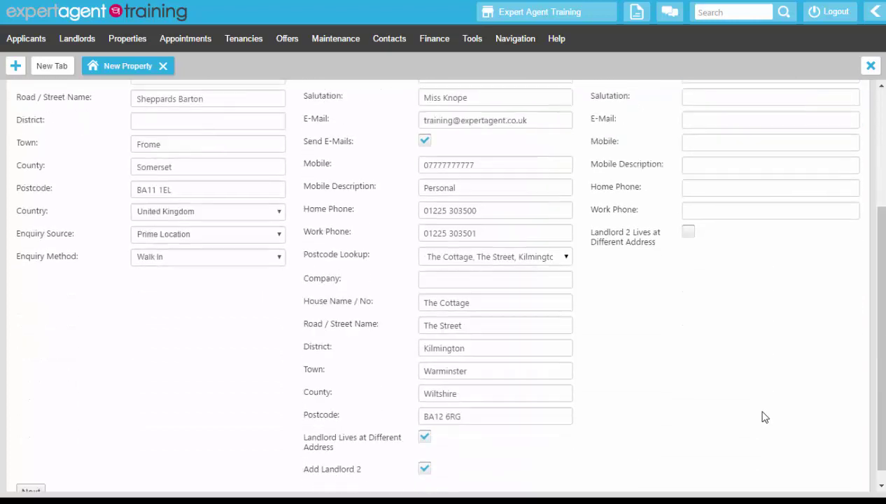
left_click(424, 454)
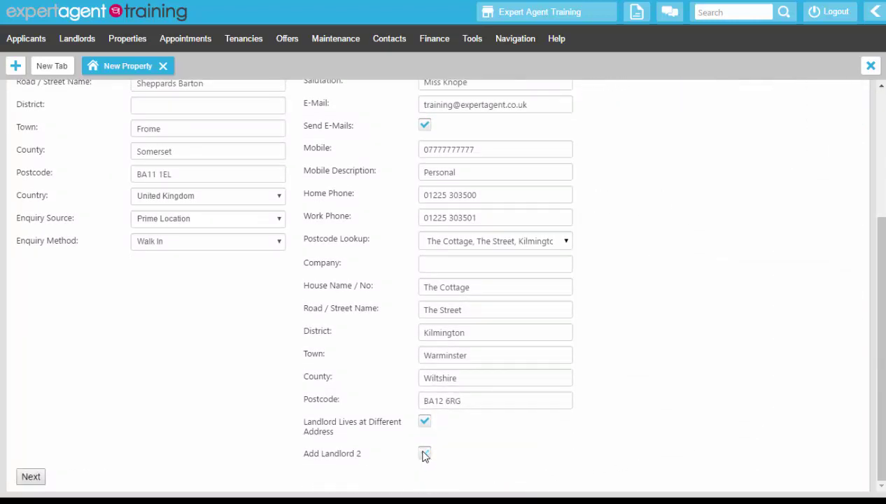
left_click(31, 478)
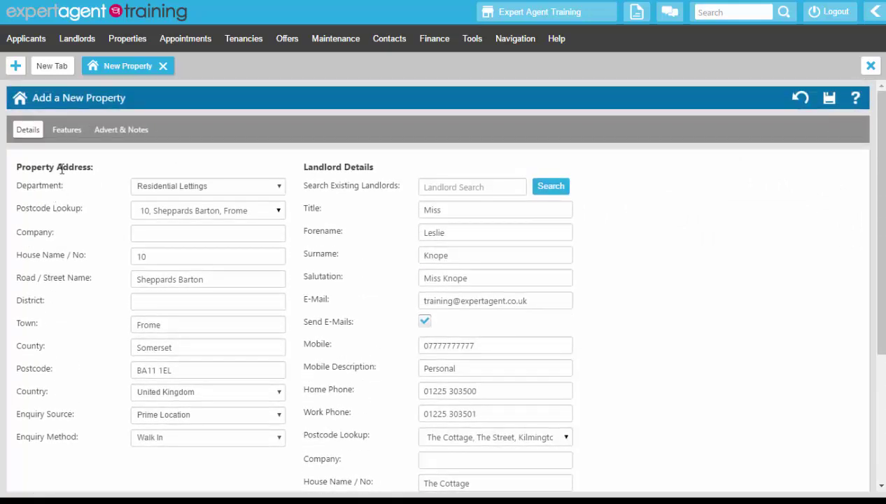
On the Features step, set Status to Available to Let, Type House, Style Detached.
left_click(68, 131)
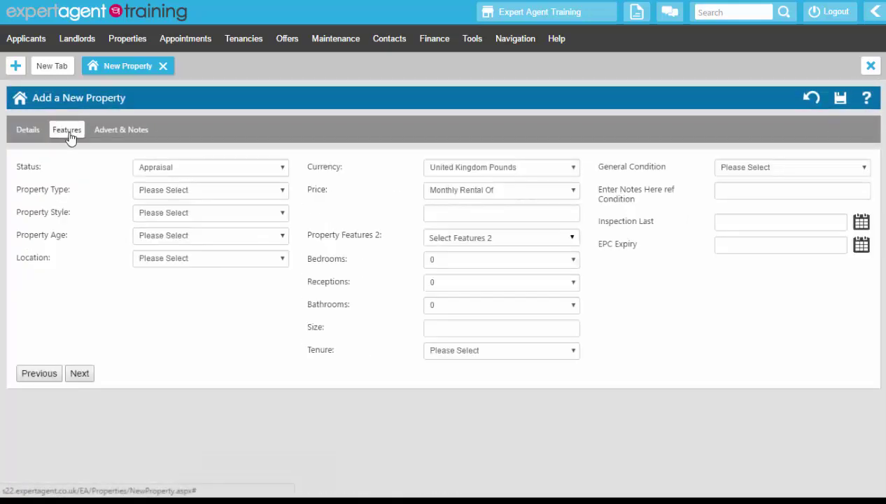
left_click(198, 169)
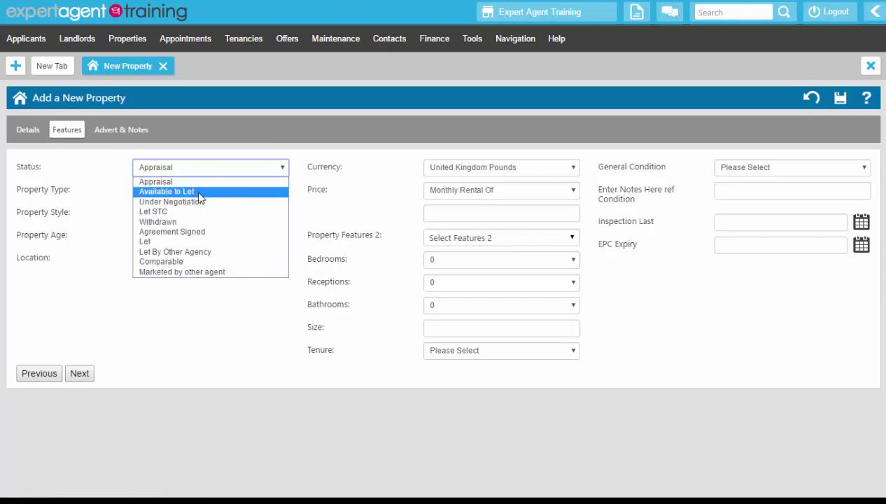
left_click(200, 192)
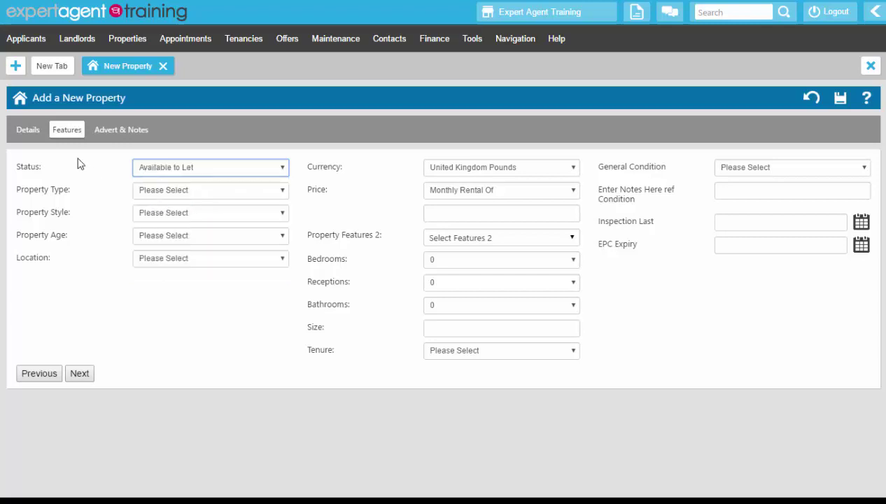
left_click(192, 195)
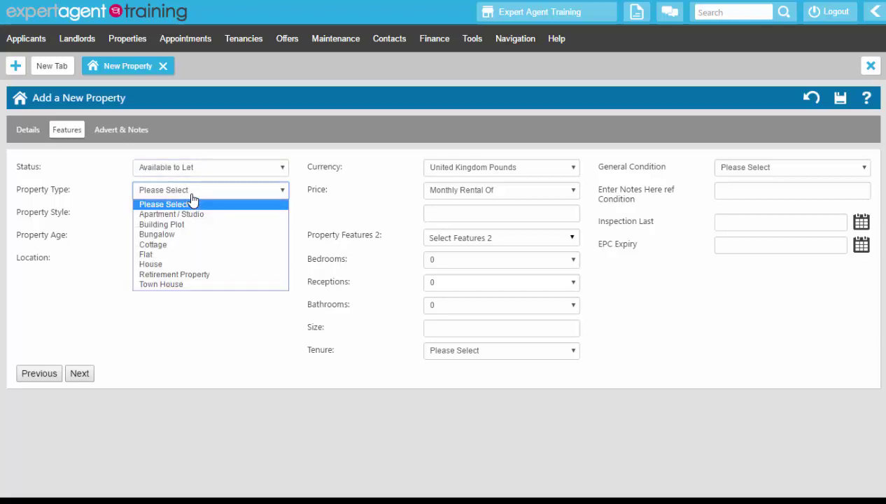
left_click(148, 263)
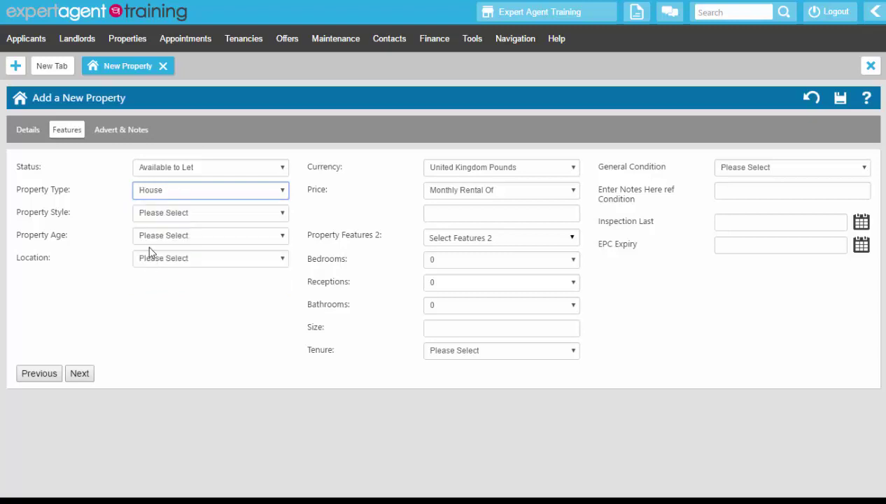
left_click(149, 213)
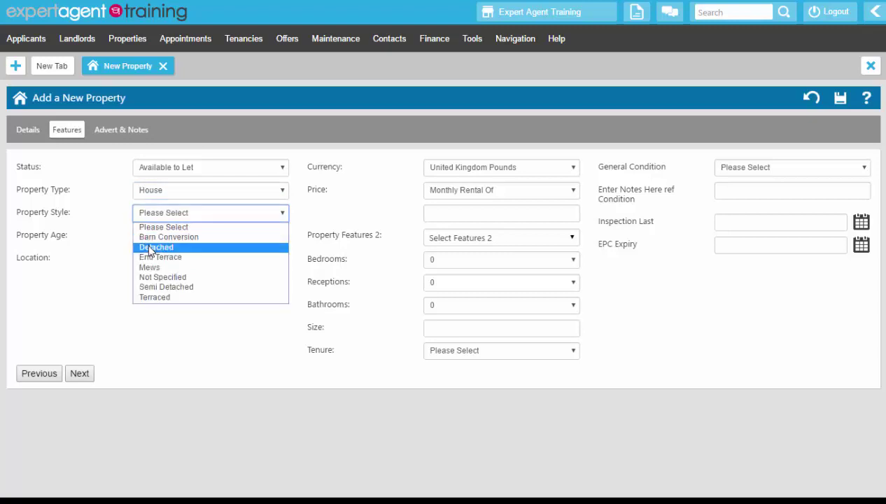
left_click(148, 249)
Set Age to Older, Location to Stonebridge, and keep the price as Monthly Rental Of.
left_click(149, 241)
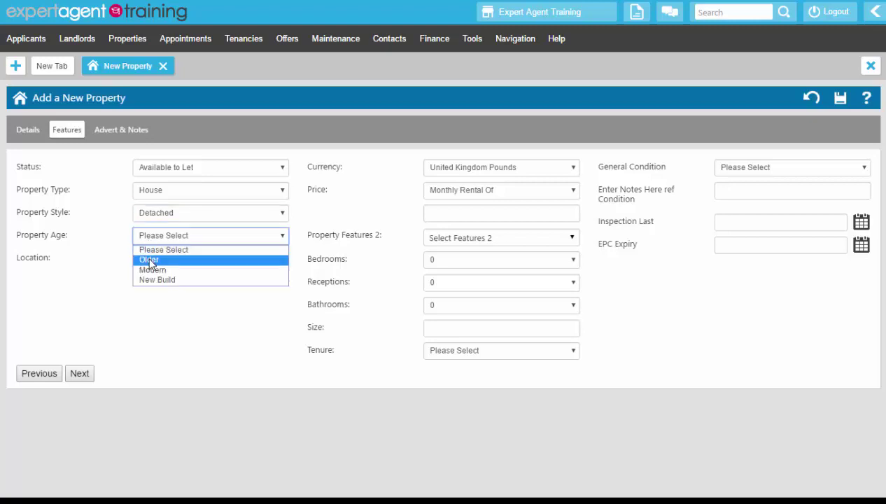
left_click(149, 259)
left_click(150, 259)
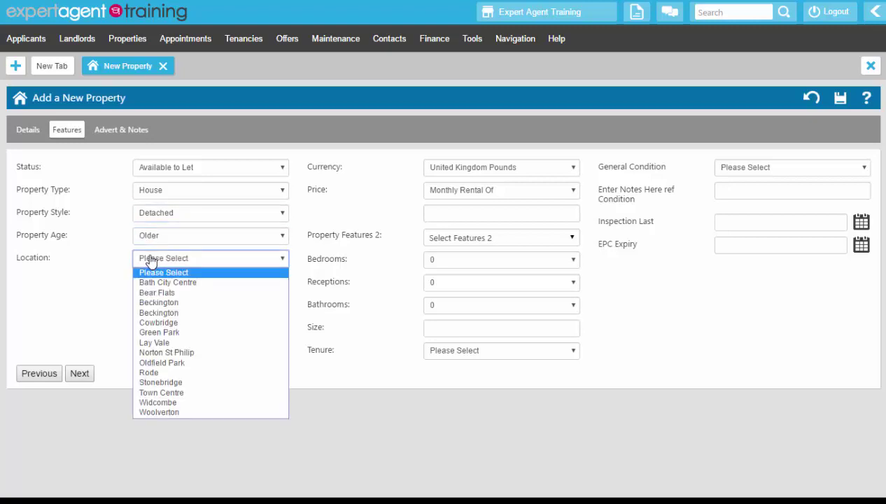
left_click(152, 381)
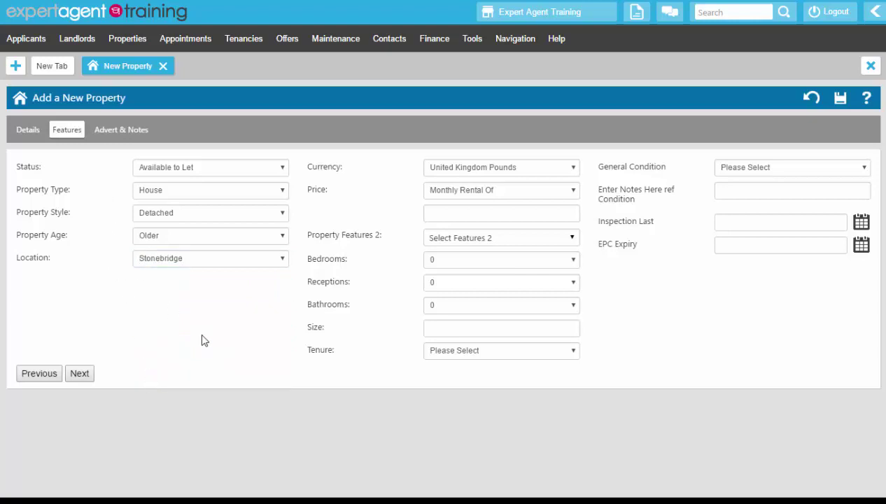
left_click(437, 194)
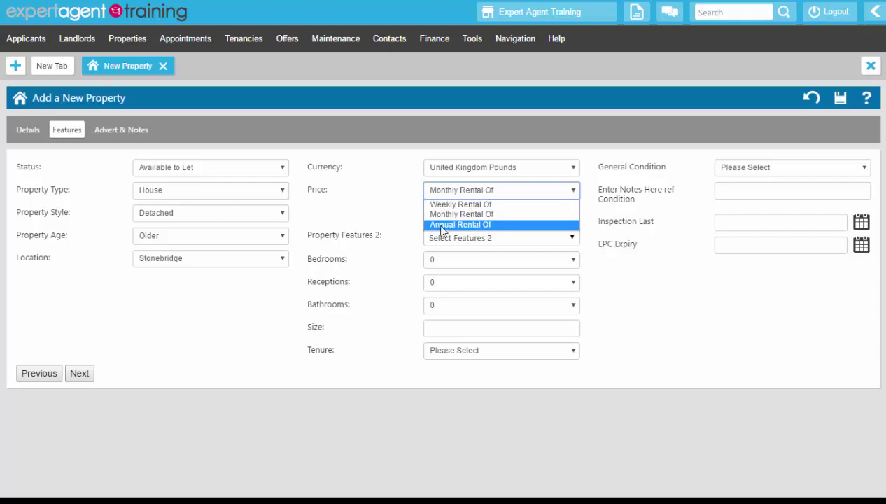
left_click(437, 217)
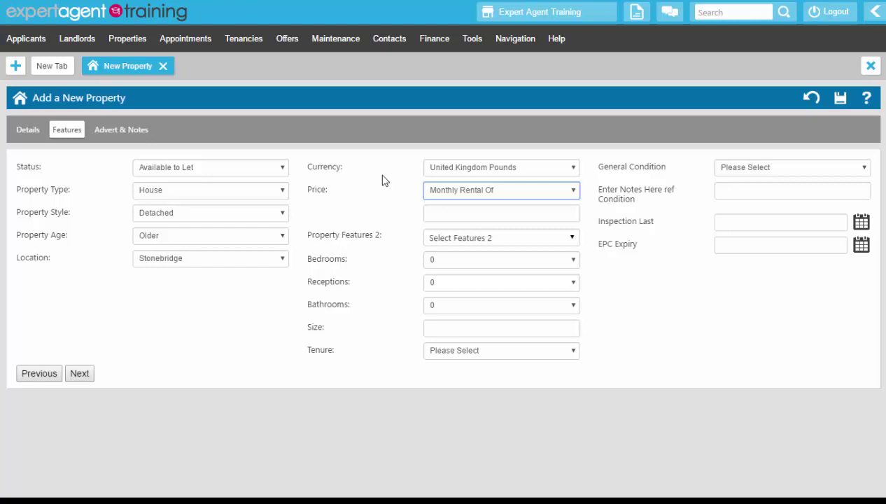
Enter 850 as the monthly rent and open the Property Features 2 checklist.
left_click(442, 210)
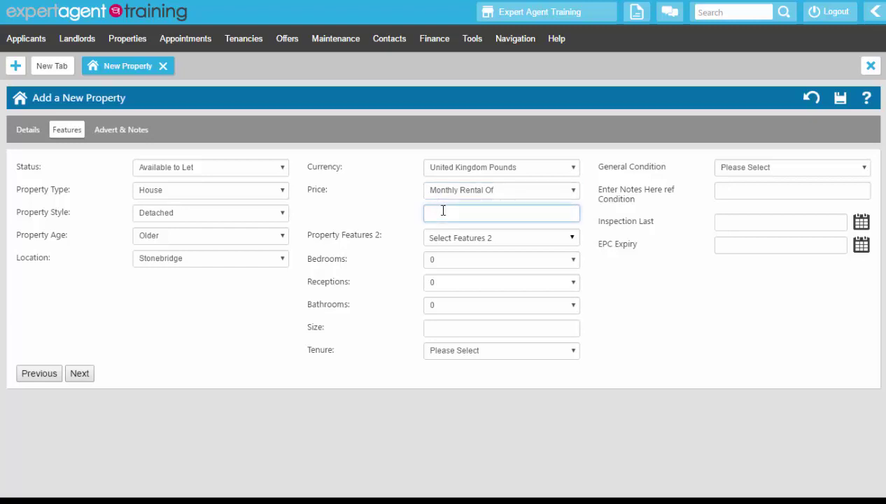
type("850")
left_click(439, 241)
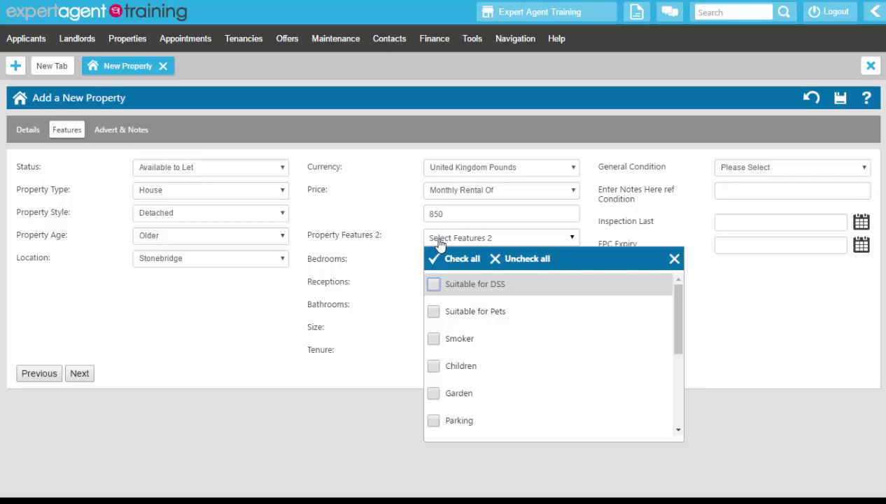
left_click(433, 314)
left_click(434, 369)
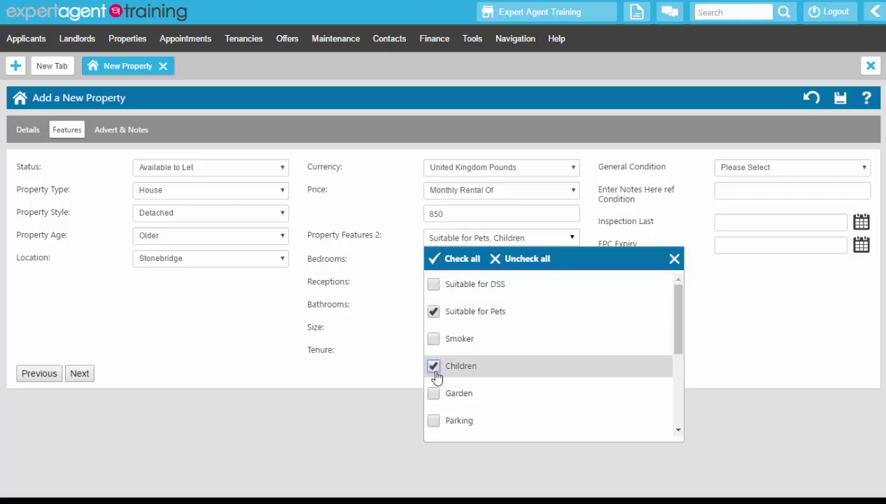
left_click(434, 394)
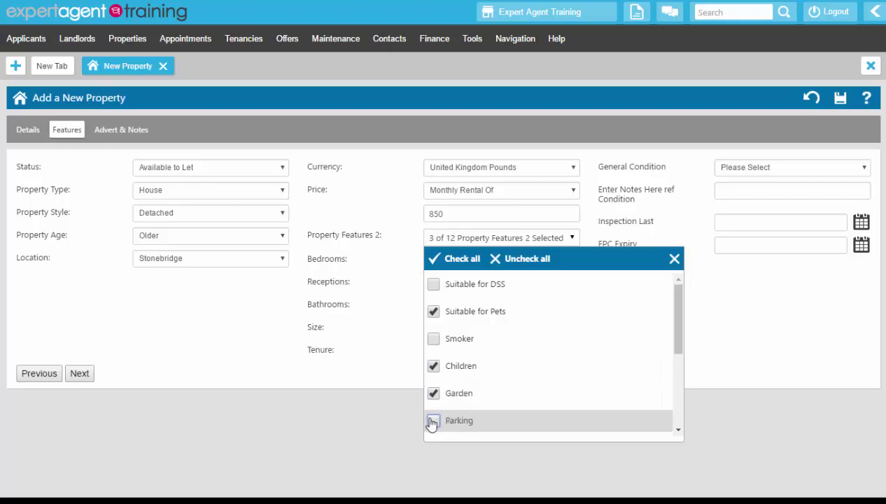
left_click(432, 420)
left_click_drag(669, 290, 673, 382)
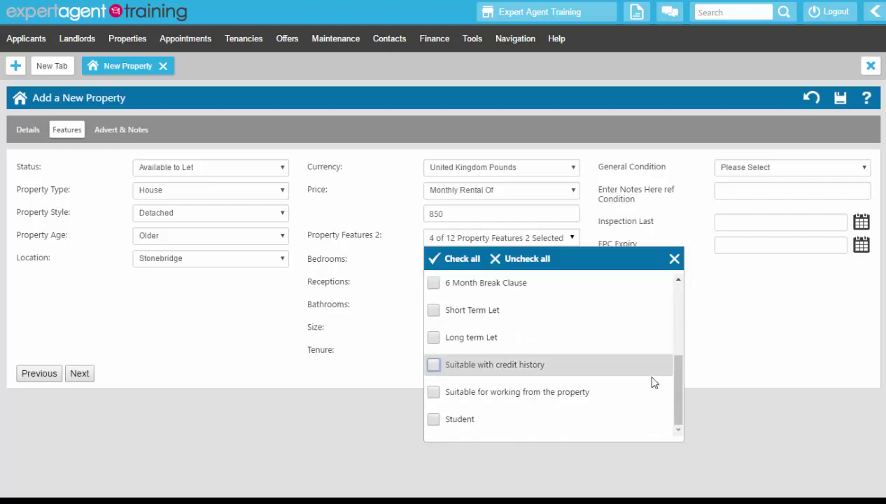
left_click(433, 310)
left_click(433, 337)
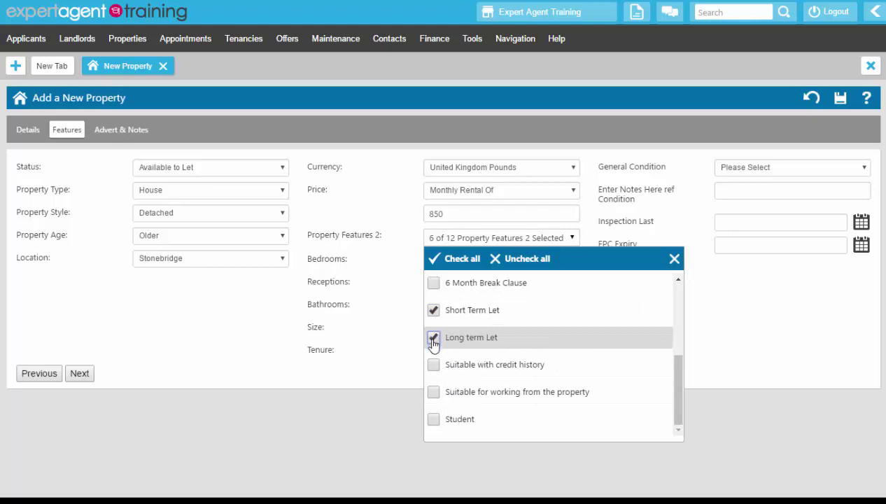
left_click(433, 393)
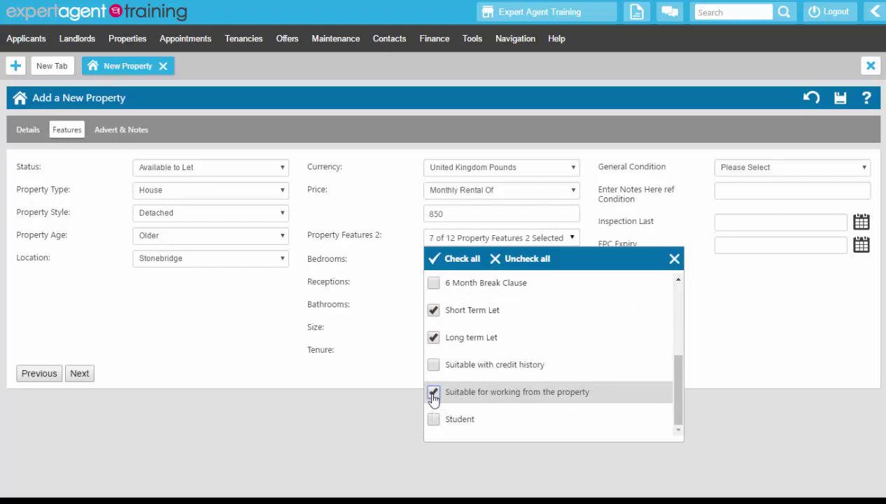
left_click(674, 260)
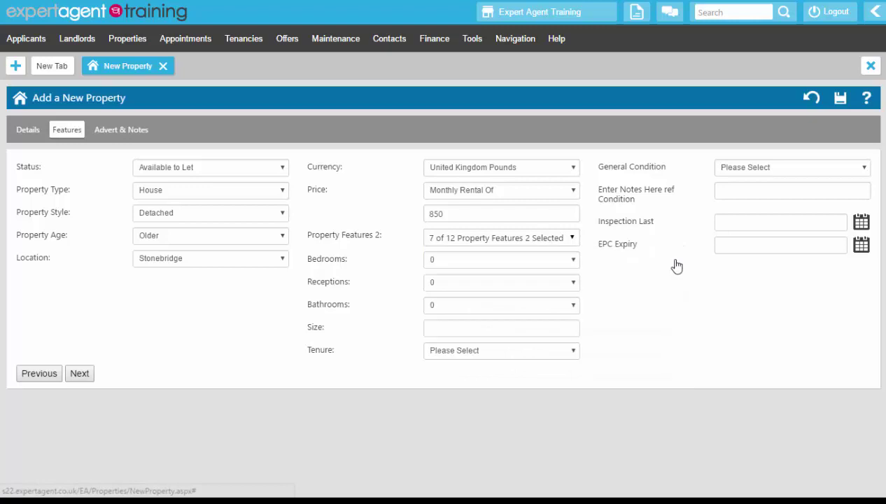
left_click(540, 265)
left_click(502, 304)
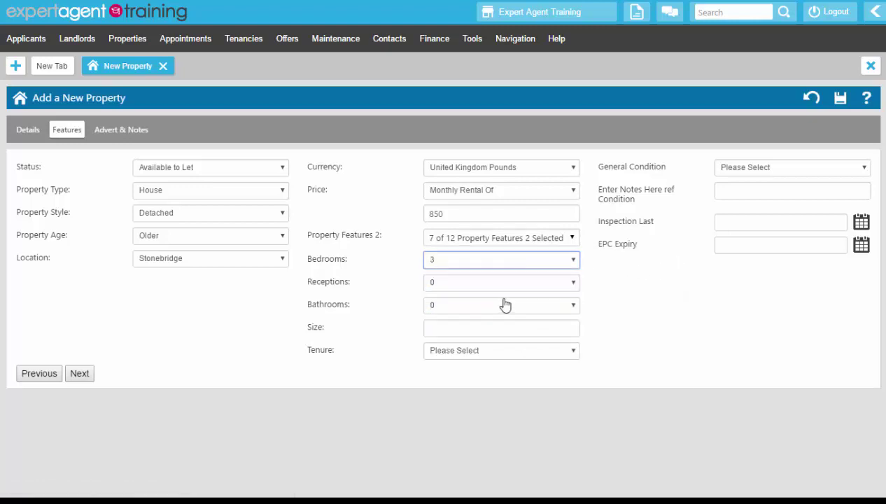
left_click(503, 292)
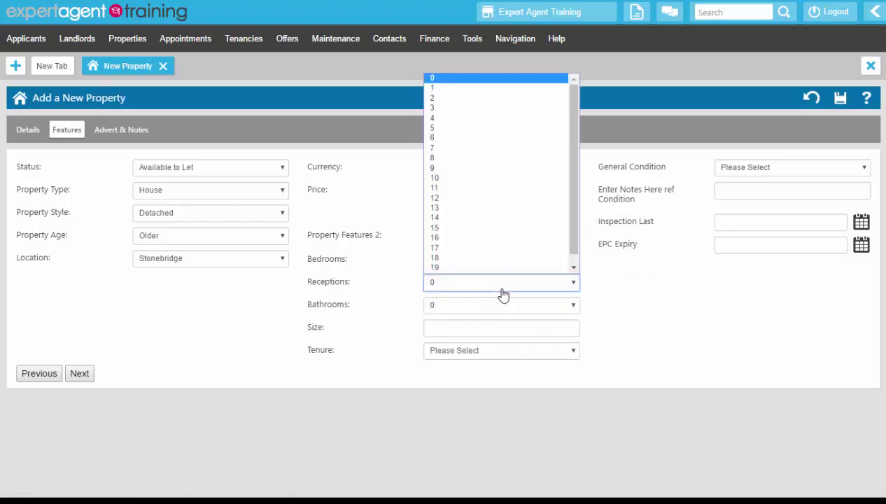
left_click(462, 99)
left_click(459, 307)
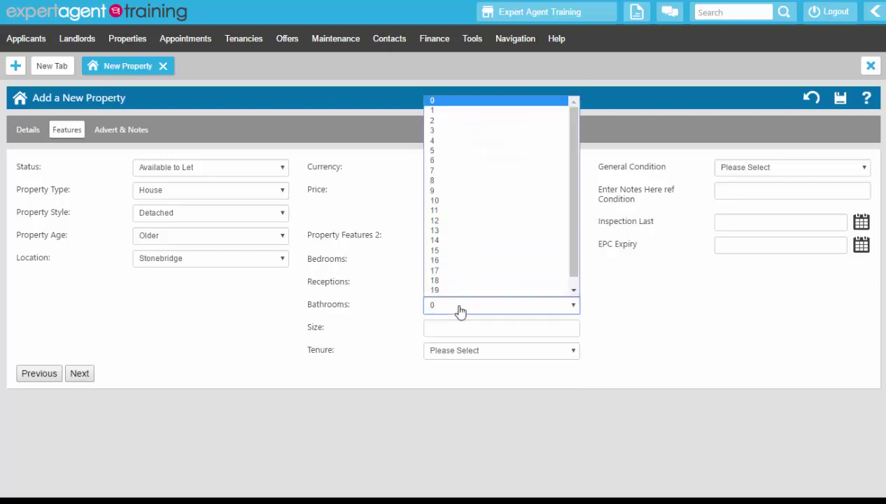
left_click(437, 126)
left_click(450, 355)
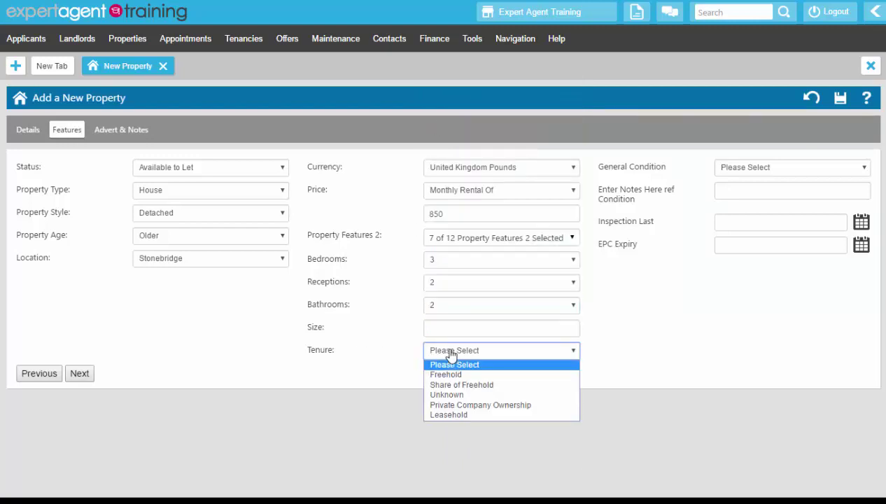
left_click(449, 374)
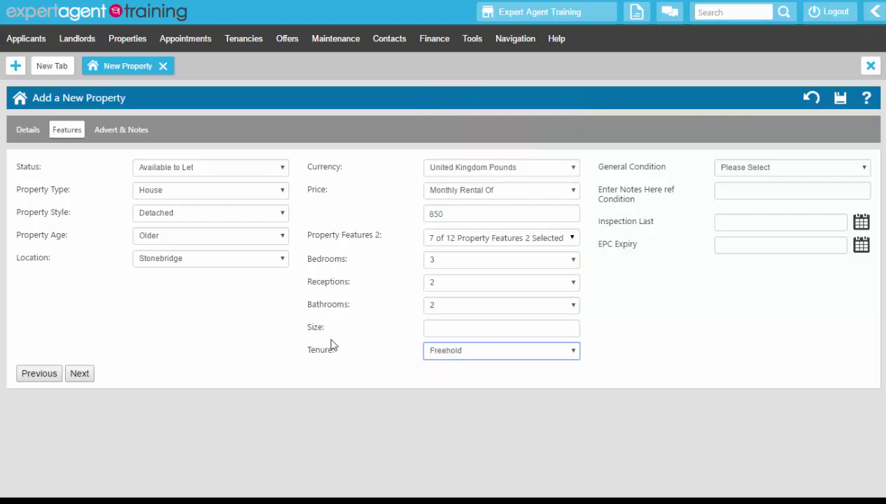
left_click(482, 322)
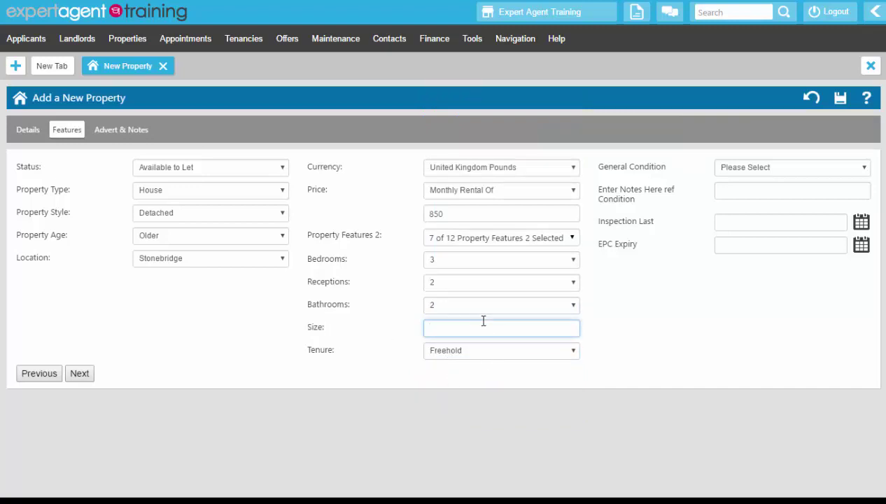
left_click(634, 306)
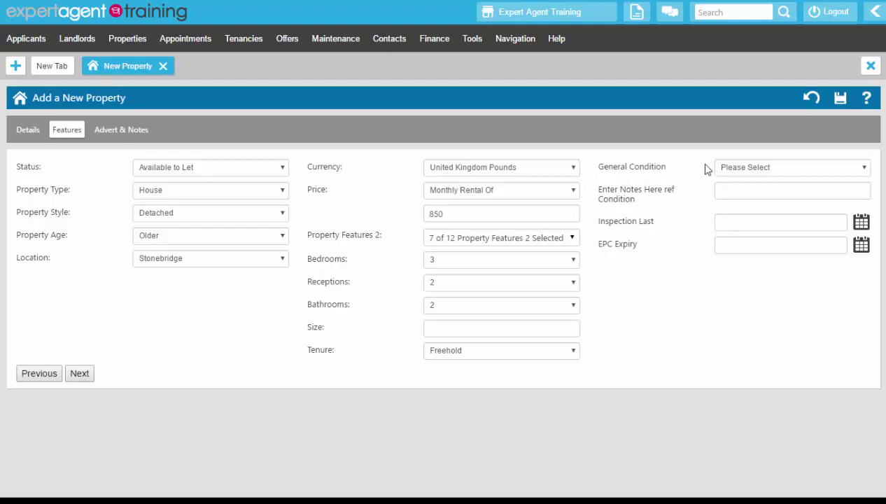
Set General Condition to Good and write 'Good' in the condition notes.
left_click(796, 170)
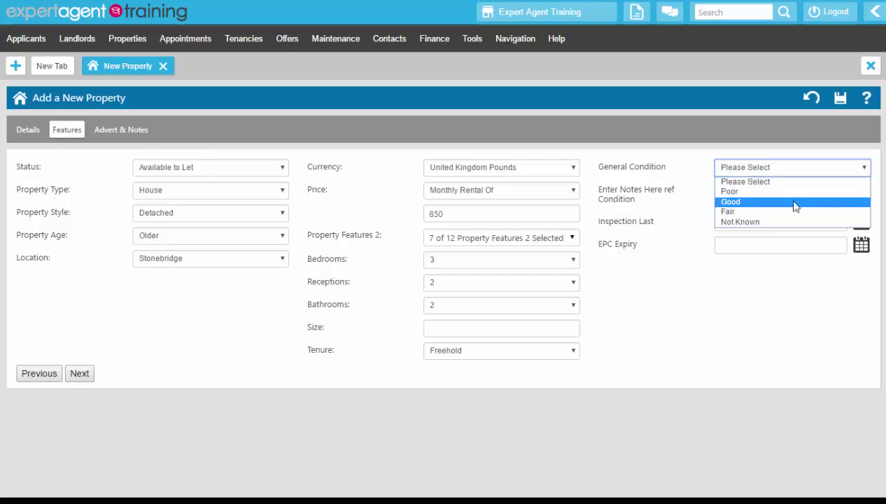
left_click(795, 203)
left_click(785, 190)
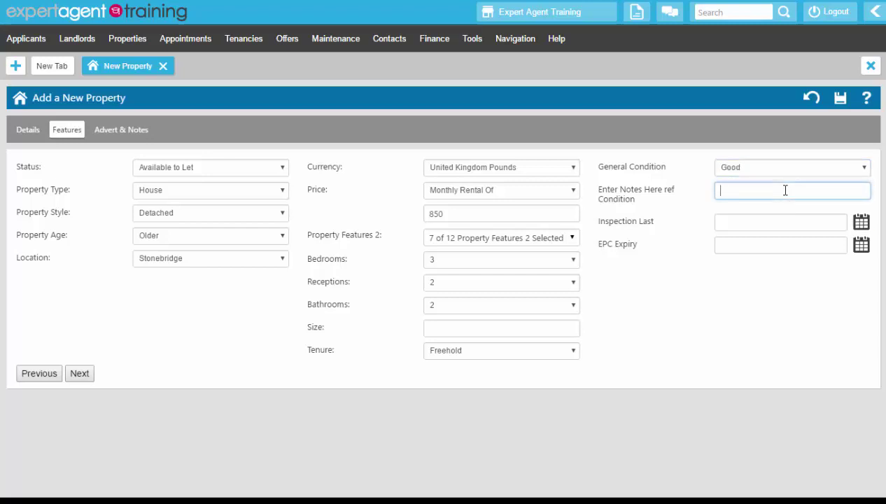
type("Good")
Set Inspection Last to 13 June 2016 and EPC Expiry to 15 March 2018.
left_click(860, 222)
left_click(387, 207)
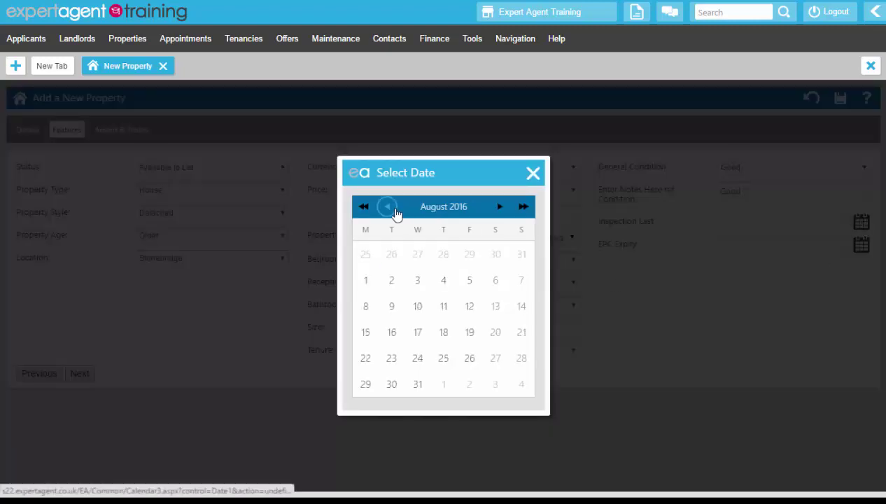
left_click(388, 207)
left_click(388, 207)
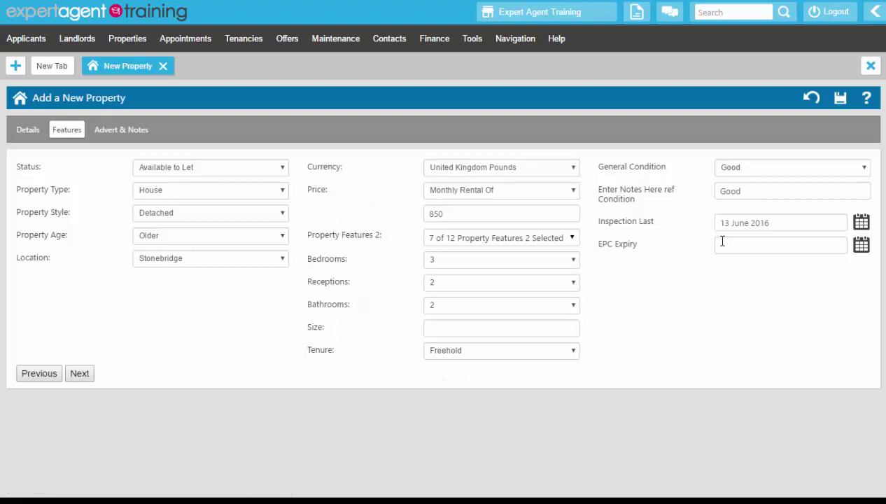
left_click(860, 246)
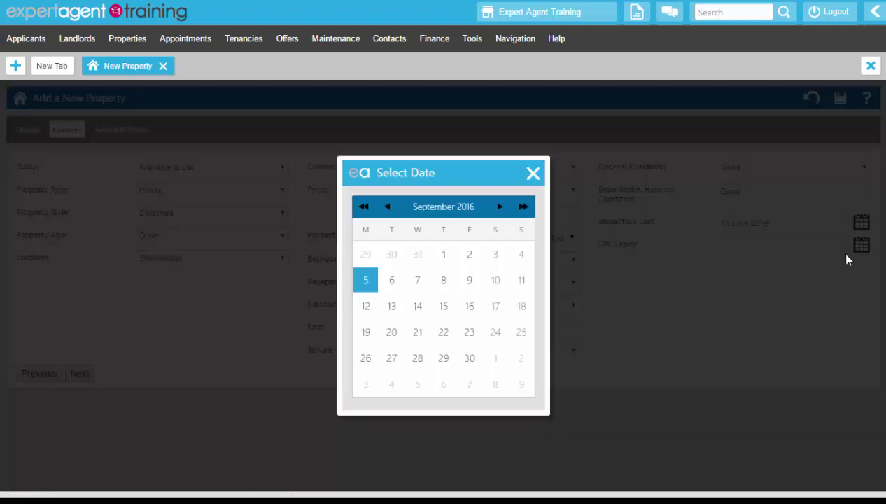
left_click(524, 207)
left_click(524, 207)
left_click(524, 207)
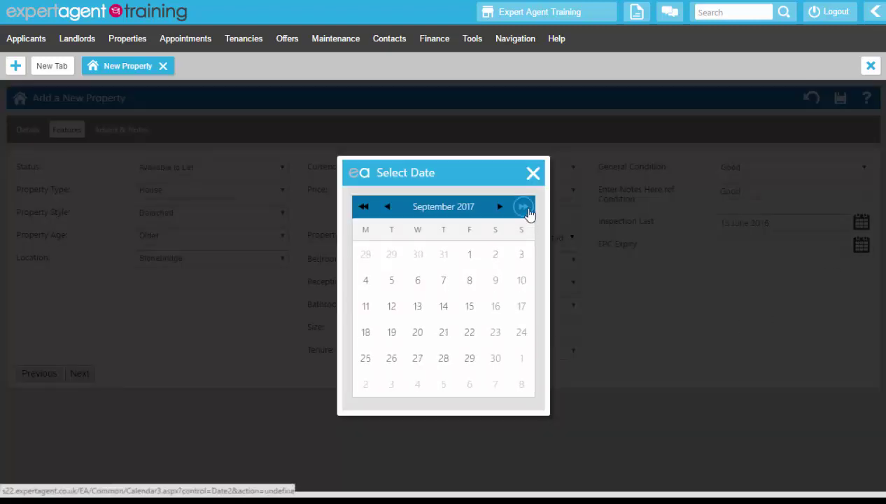
left_click(524, 208)
left_click(524, 207)
left_click(444, 307)
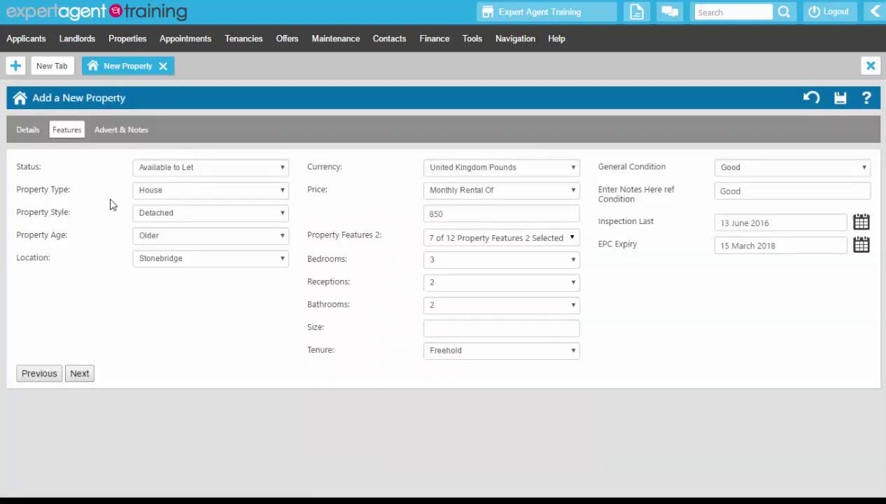
Open Advert & Notes and check the Advert Heading and SMS Advert boxes, leaving them blank.
left_click(112, 134)
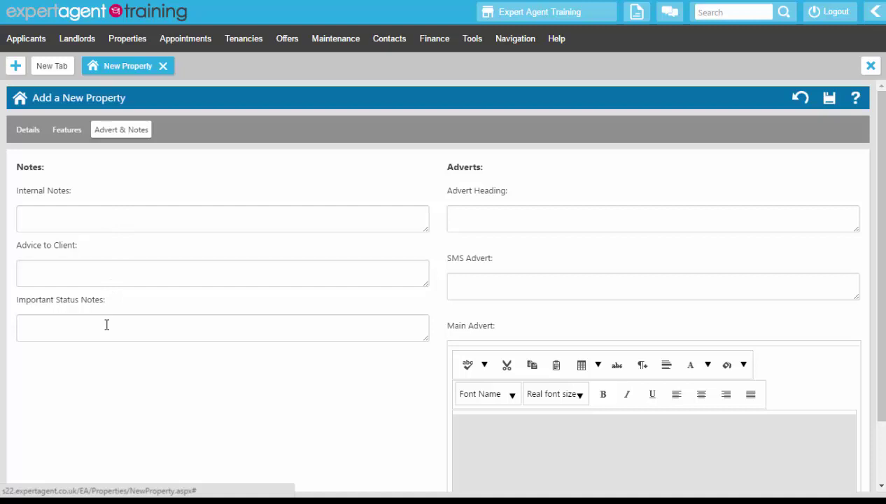
left_click(471, 208)
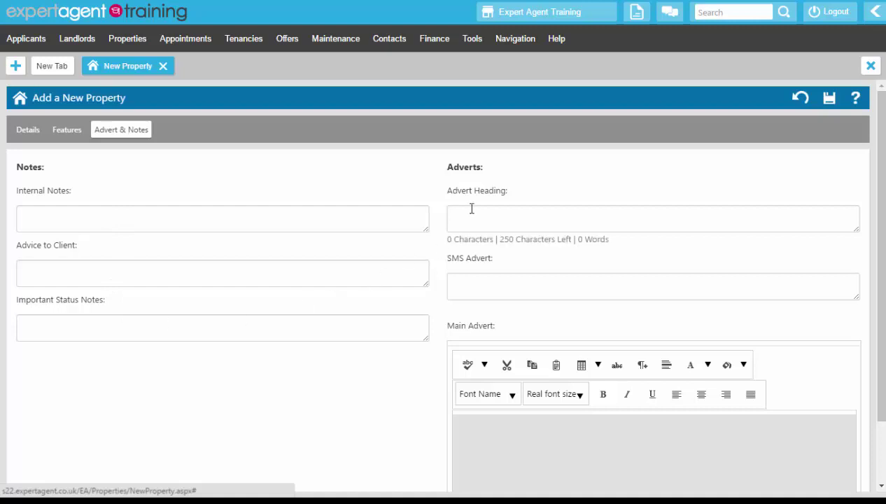
left_click(480, 287)
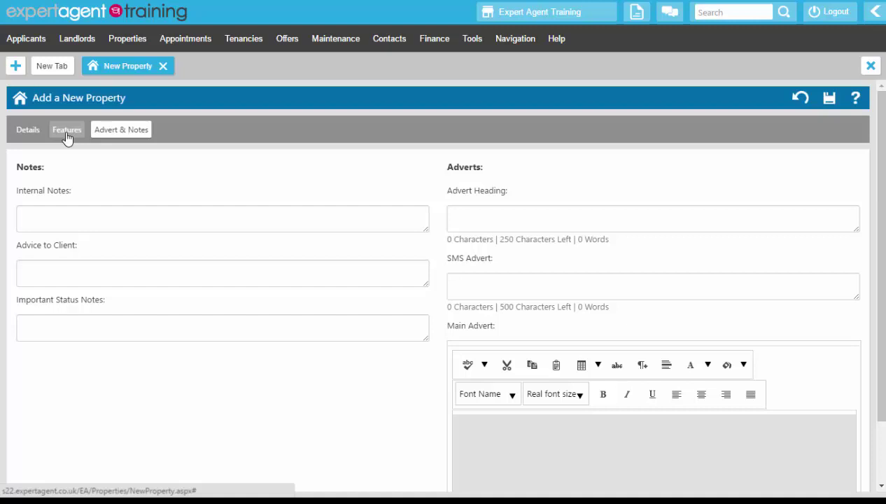
Save the new property record and view its single linked landlord at 100.00 split.
left_click(828, 99)
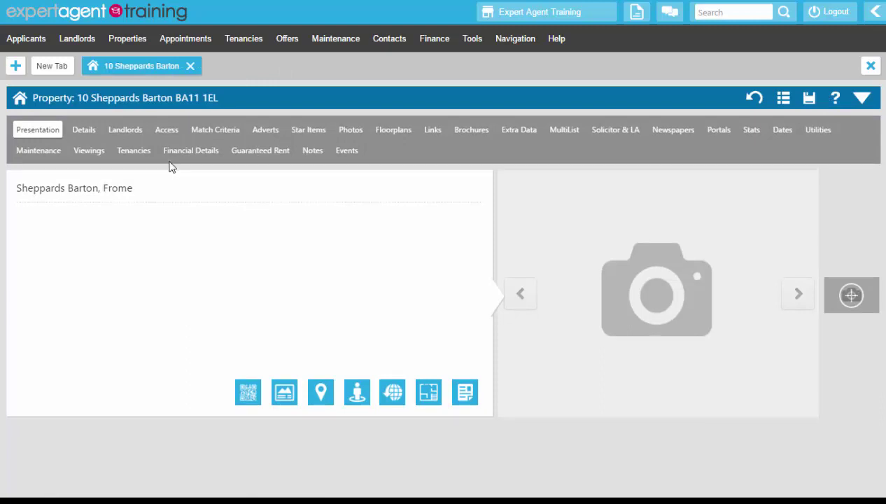
left_click(126, 131)
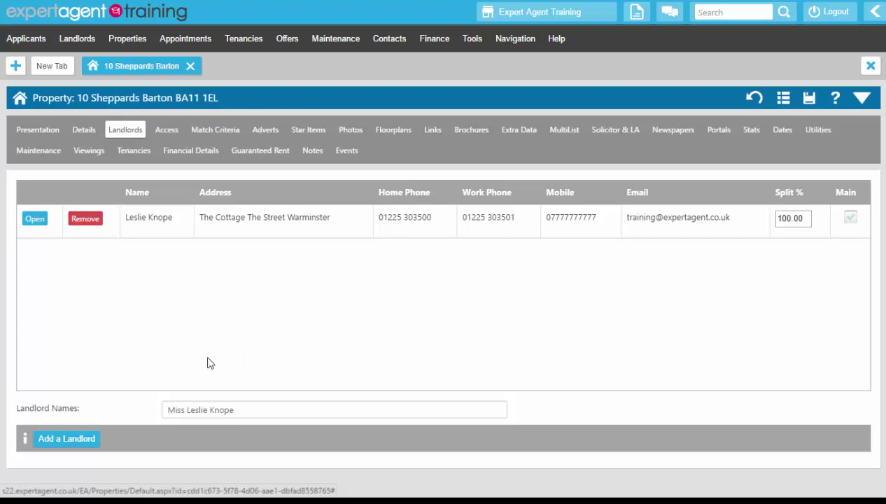
Start adding a brand-new landlord to the property rather than picking an existing one.
left_click(64, 439)
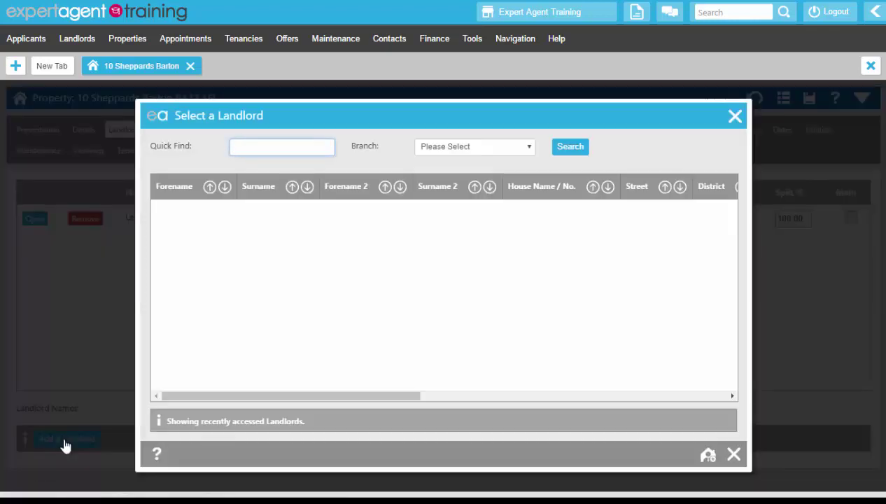
left_click(707, 457)
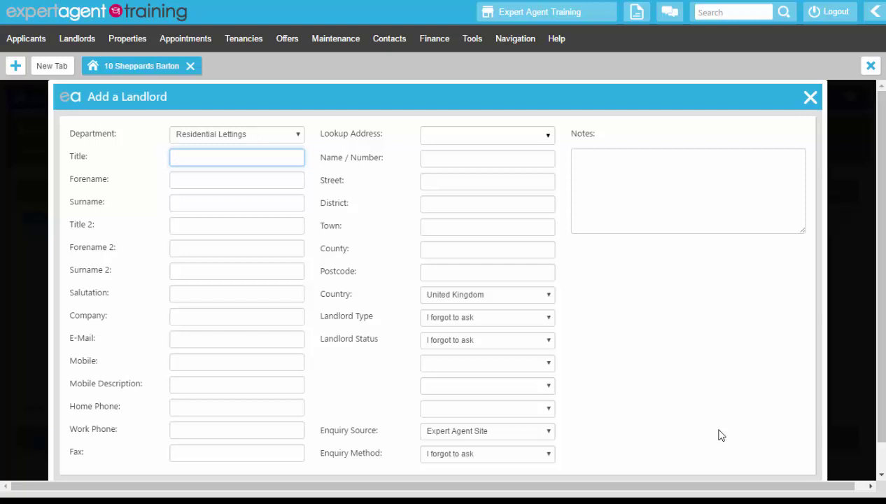
mouse_move(83, 41)
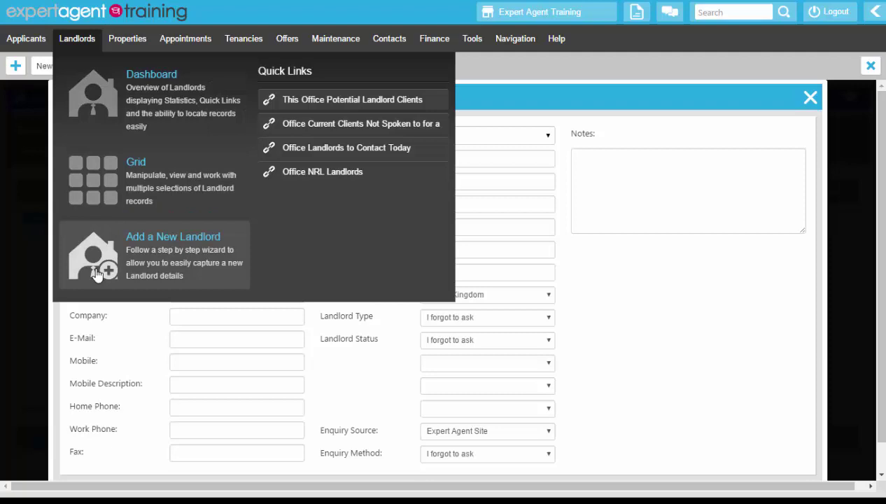
left_click(97, 275)
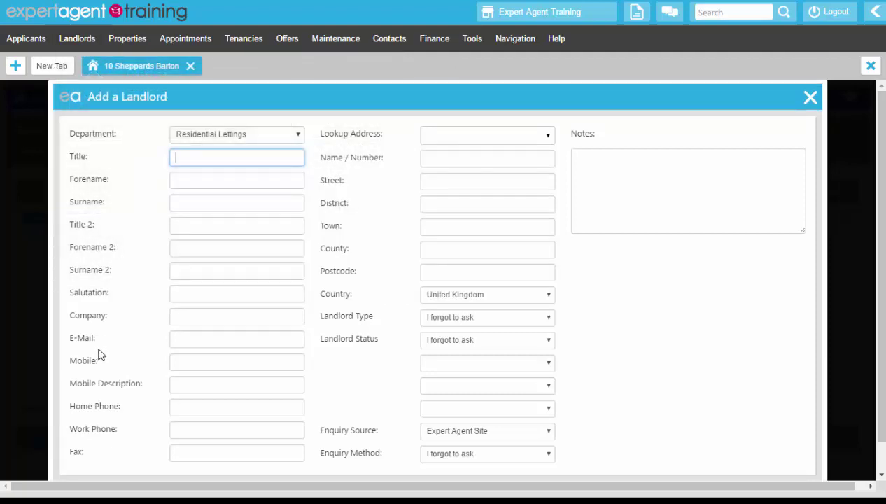
Enter title Mr, the landlord's forename, surname, e-mail and mobile number described as Personal.
type("Mr")
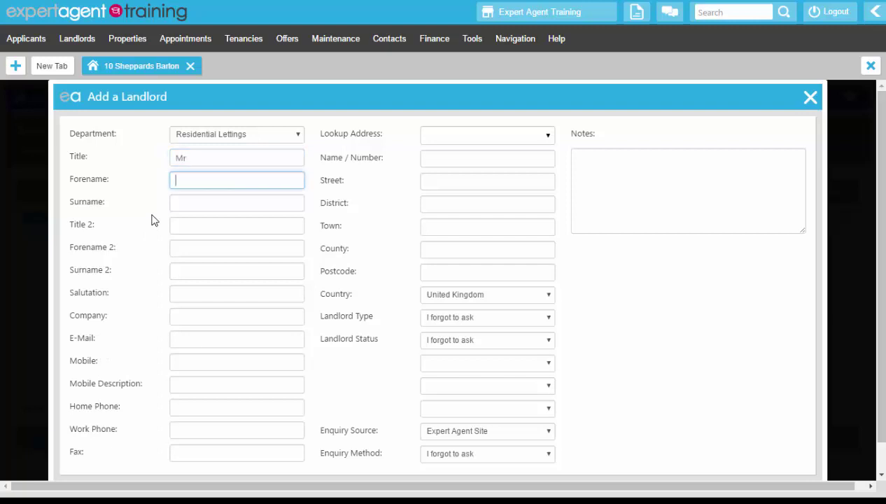
type("Ben")
key("Tab")
type("Wyatt")
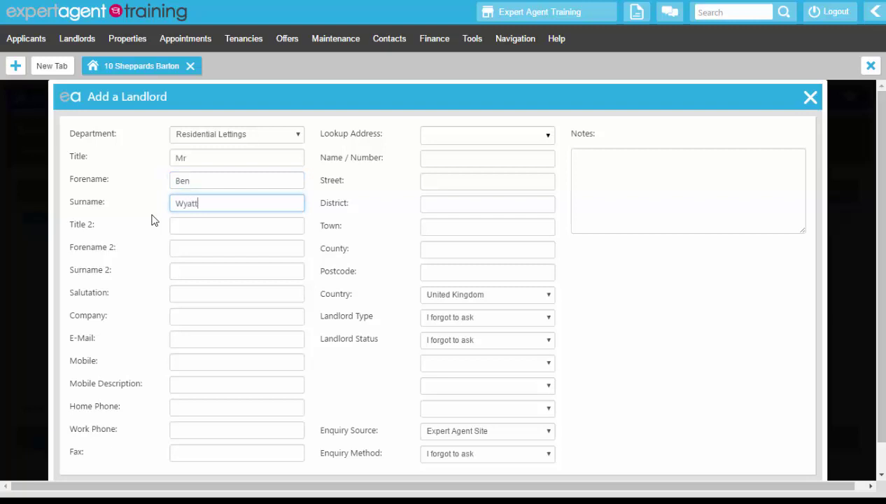
key("Tab")
key("Tab")
key("Tab")
key("Tab")
key("Tab")
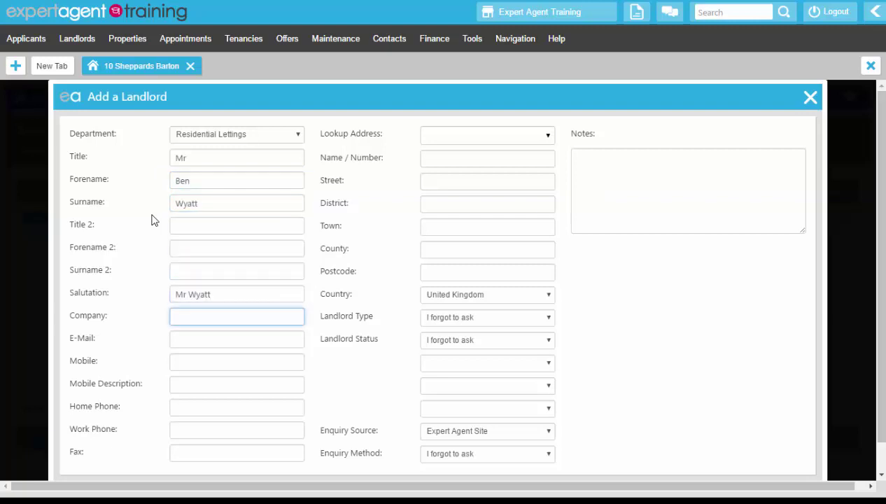
key("Tab")
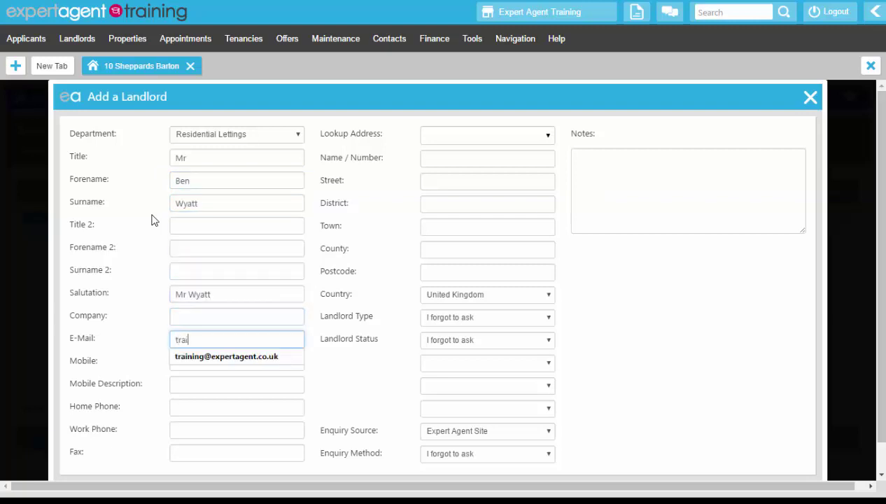
key("Tab")
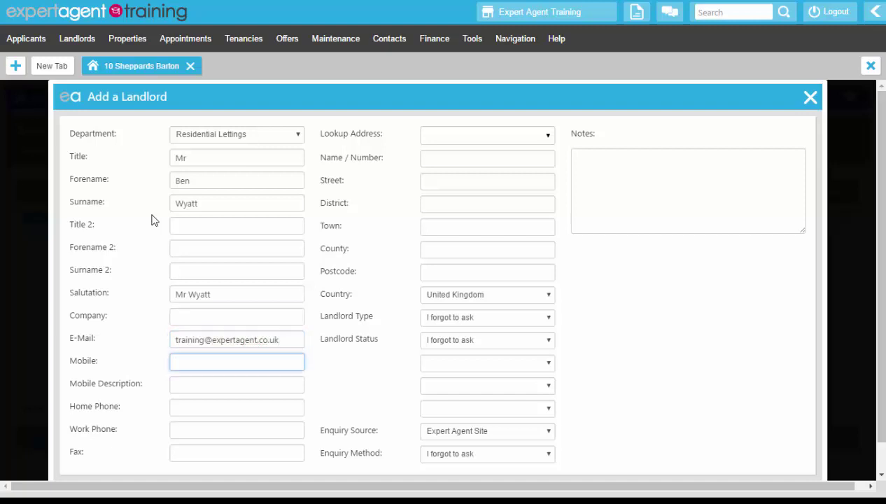
type("0777777777")
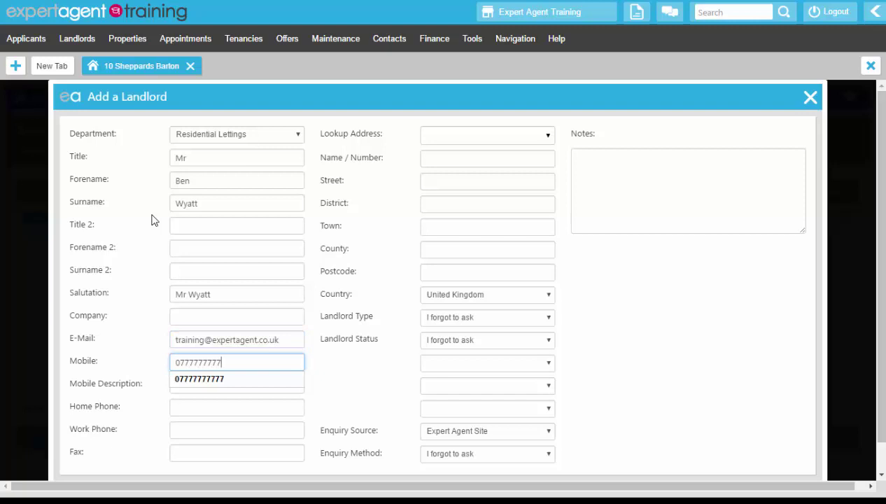
type("7")
key("Tab")
type("Persona")
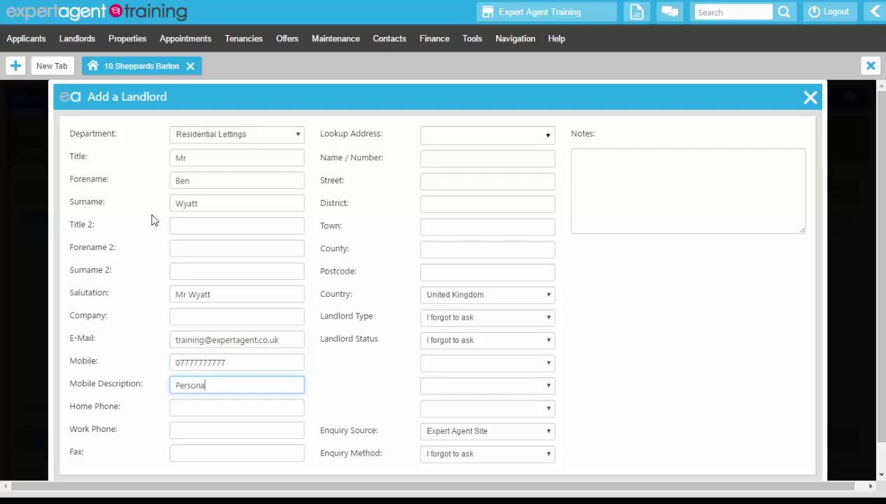
type("l")
Add the landlord's home and work phone numbers and look up their address by postcode.
key("Tab")
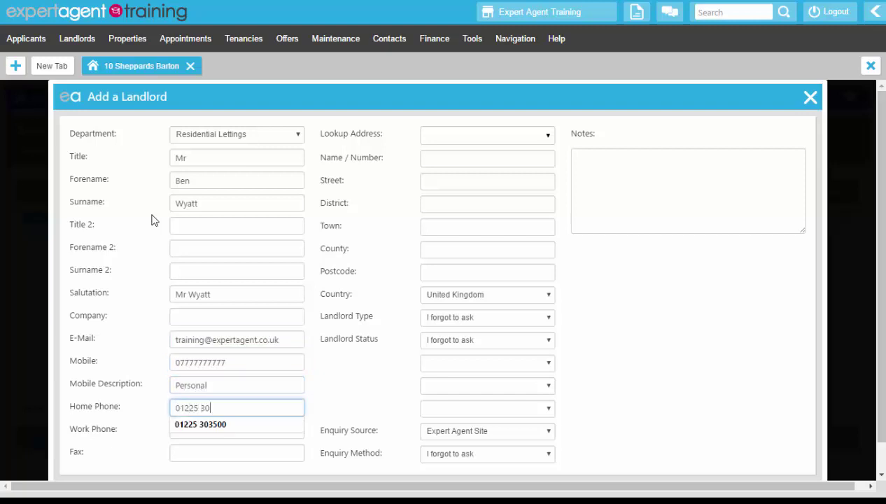
key("Tab")
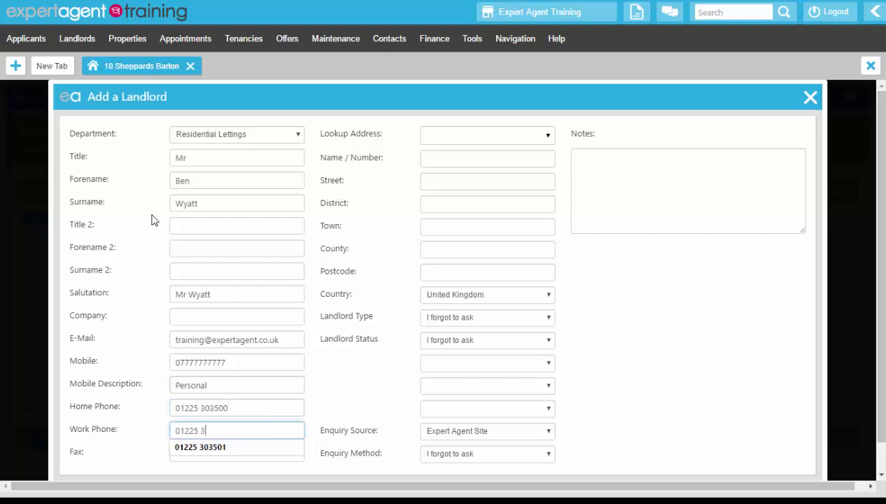
left_click(135, 293)
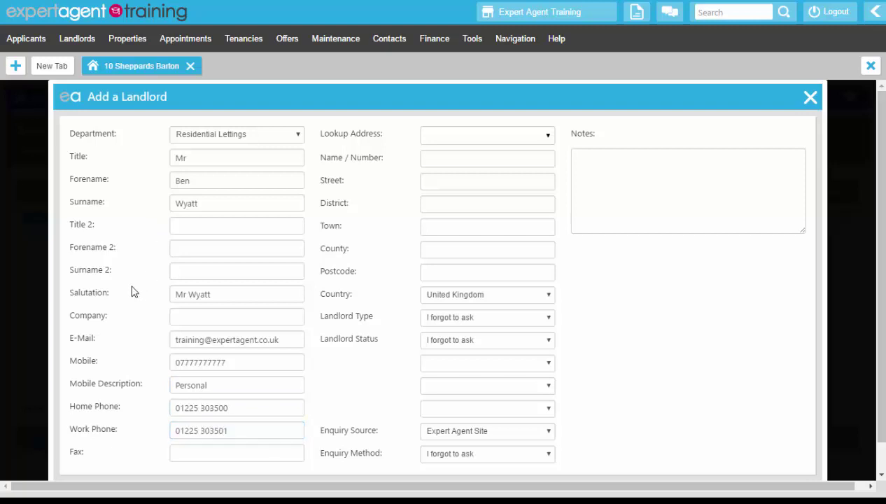
left_click(443, 133)
type("ba12 6rg")
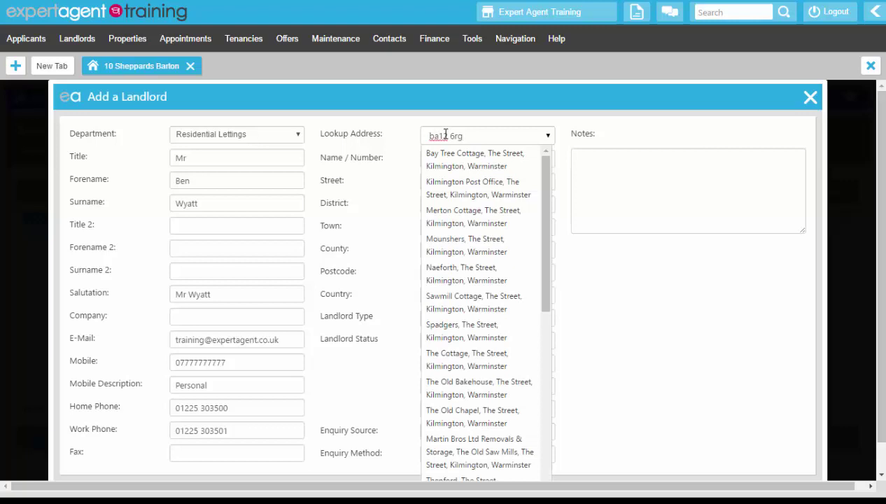
Pick the landlord's address, set type Small Investor and status Currently Letting with Us.
left_click(455, 361)
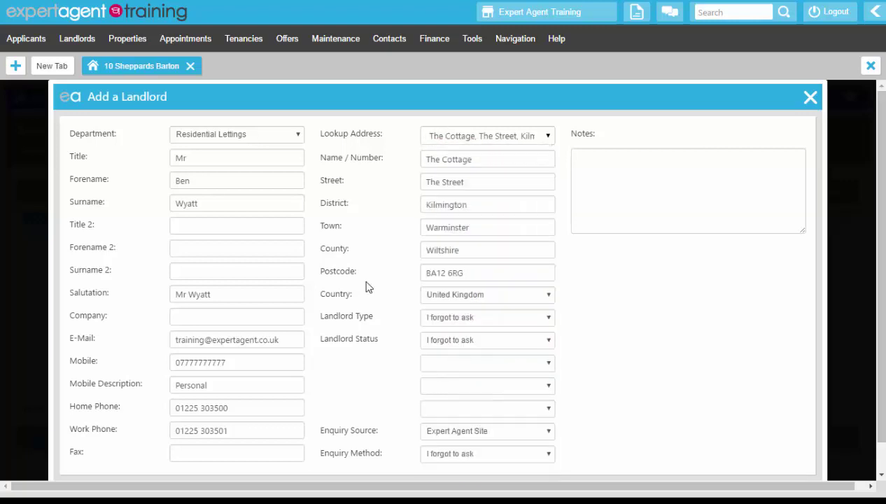
left_click(453, 323)
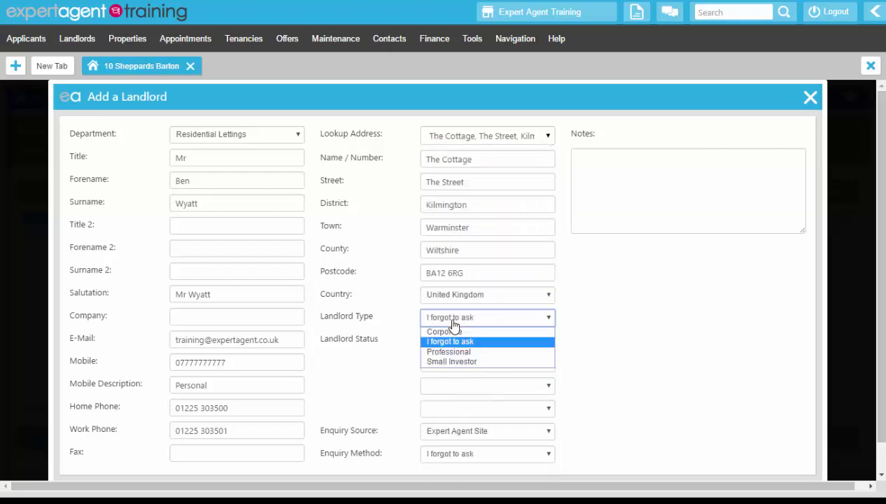
left_click(452, 361)
left_click(445, 339)
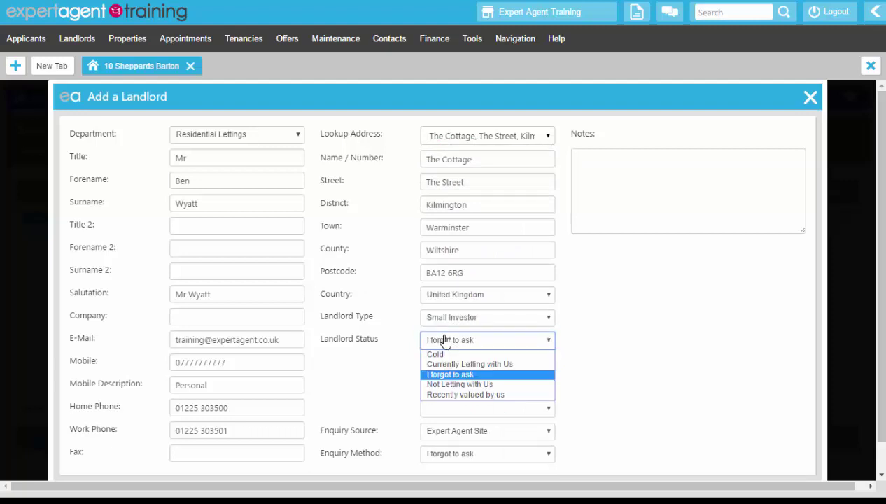
left_click(439, 364)
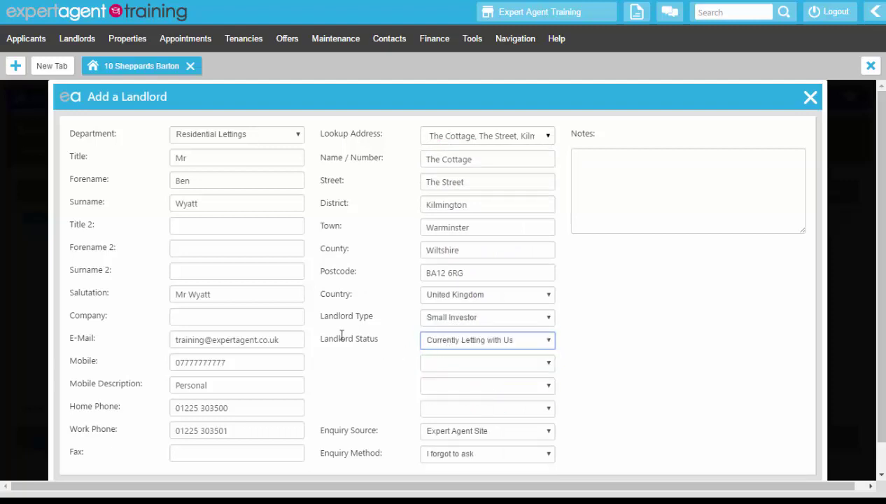
left_click_drag(314, 321, 392, 340)
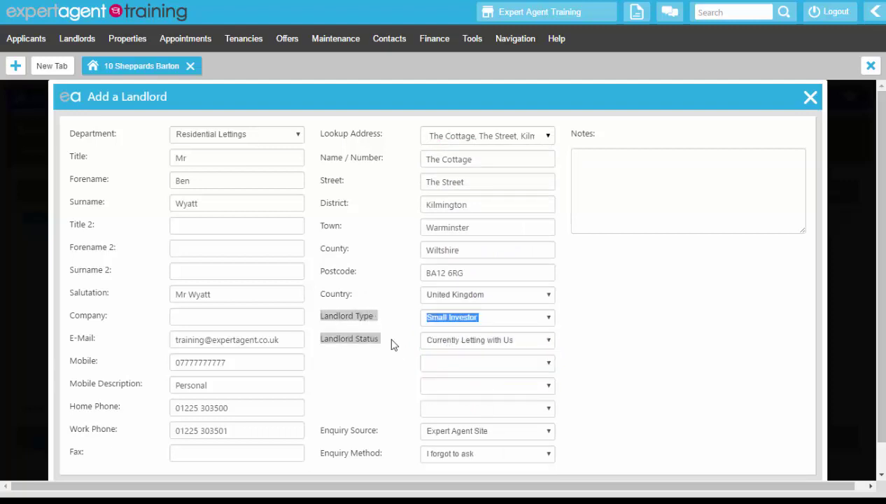
left_click(391, 337)
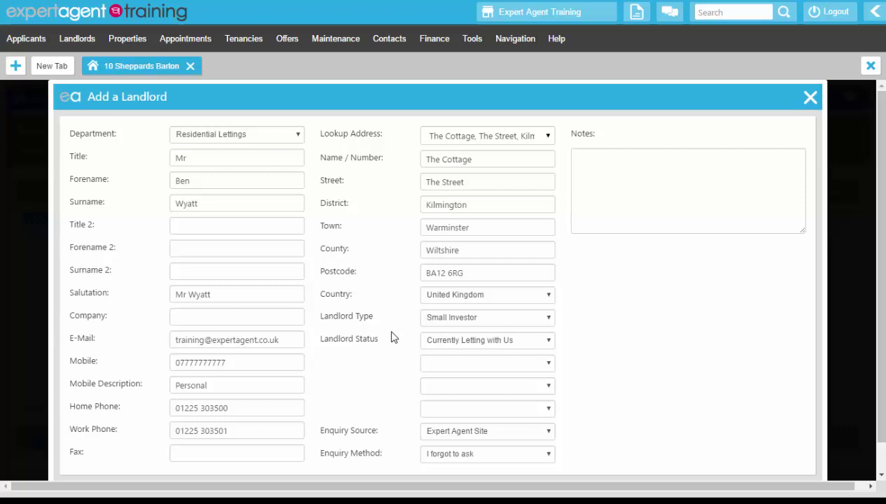
Set enquiry source Rightmove and method Walk In, then save the landlord.
scroll(387, 330, "down", 1)
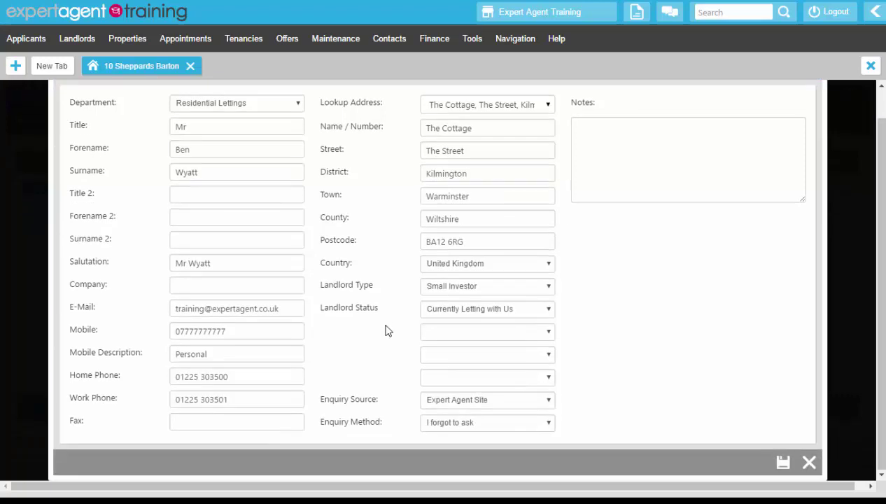
left_click(460, 400)
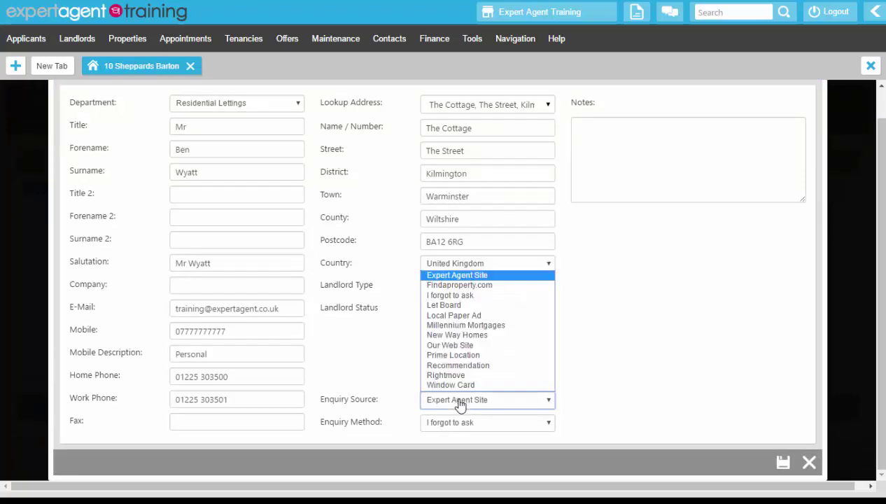
left_click(449, 374)
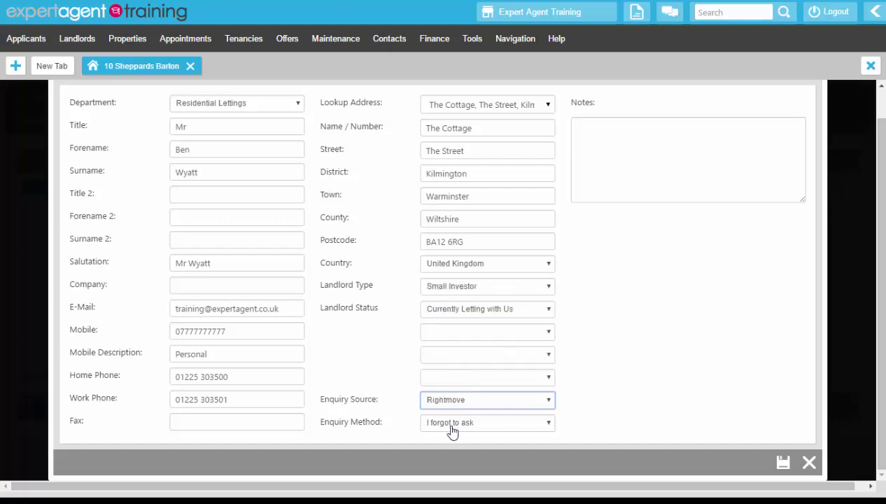
left_click(450, 424)
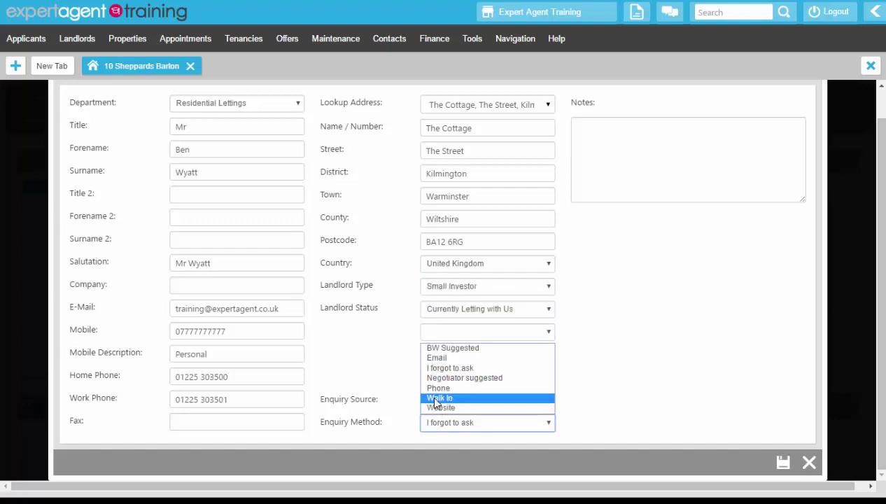
left_click(441, 397)
scroll(366, 367, "up", 1)
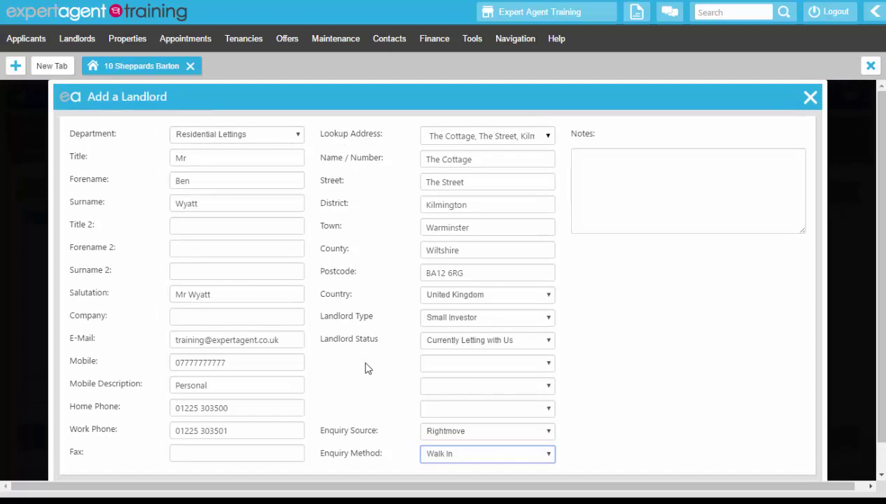
scroll(366, 367, "down", 1)
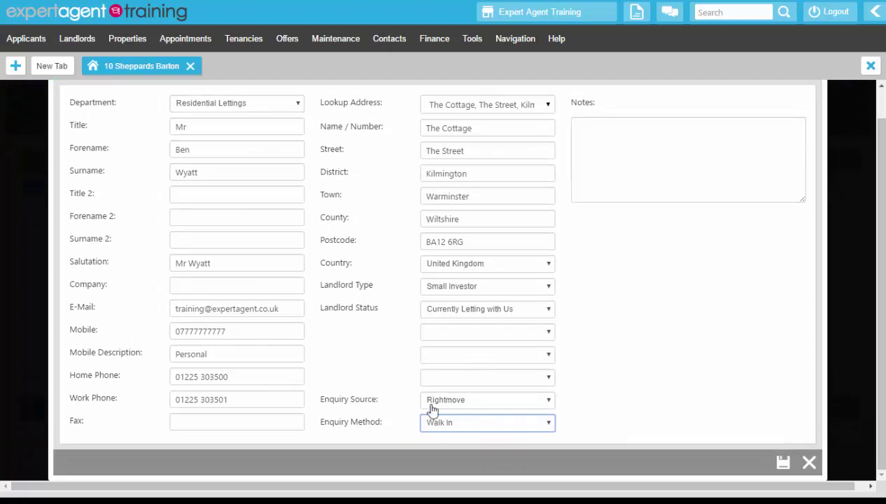
left_click(784, 459)
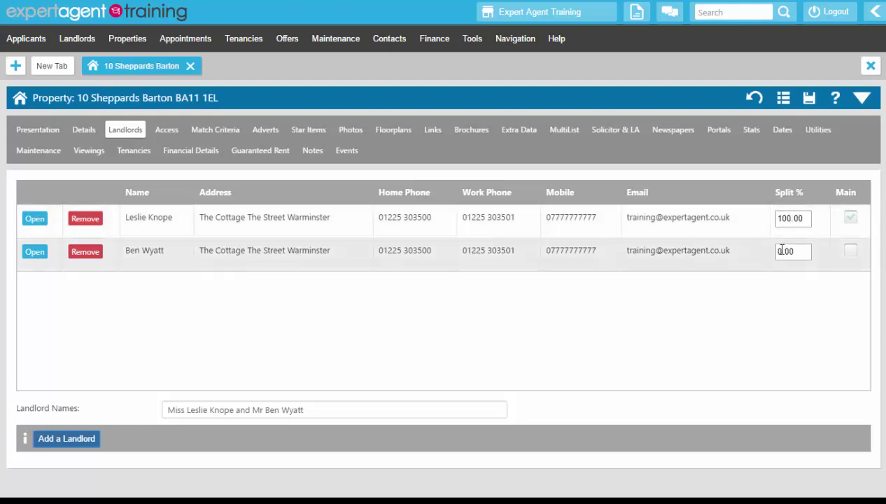
Set both landlords' Split % to 50 and save the property.
left_click(784, 219)
key("BackSpace")
key("BackSpace")
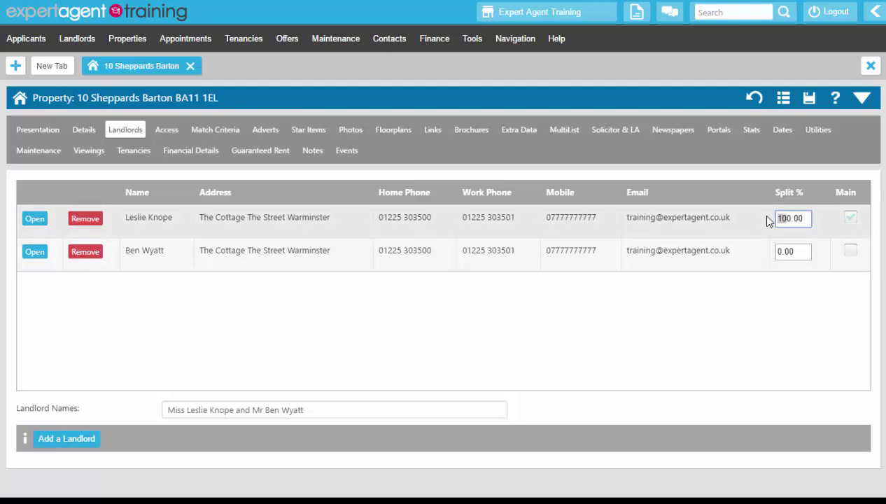
type("5")
left_click(777, 251)
type("5")
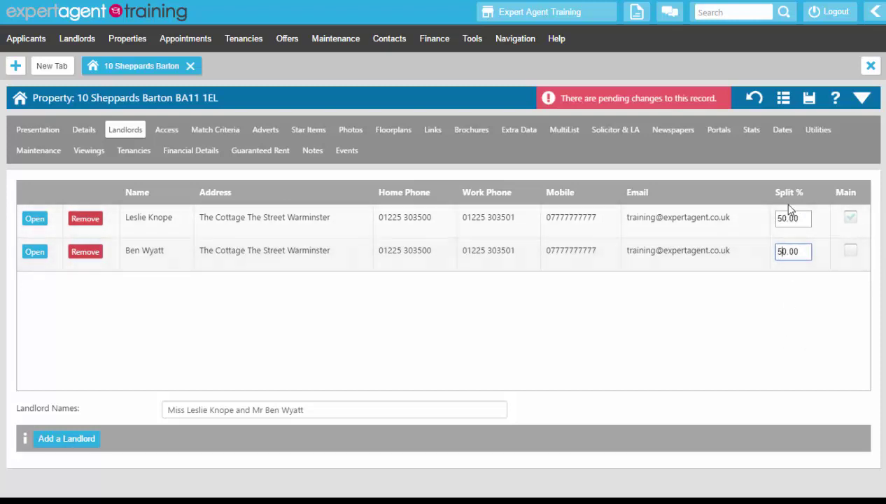
left_click(809, 101)
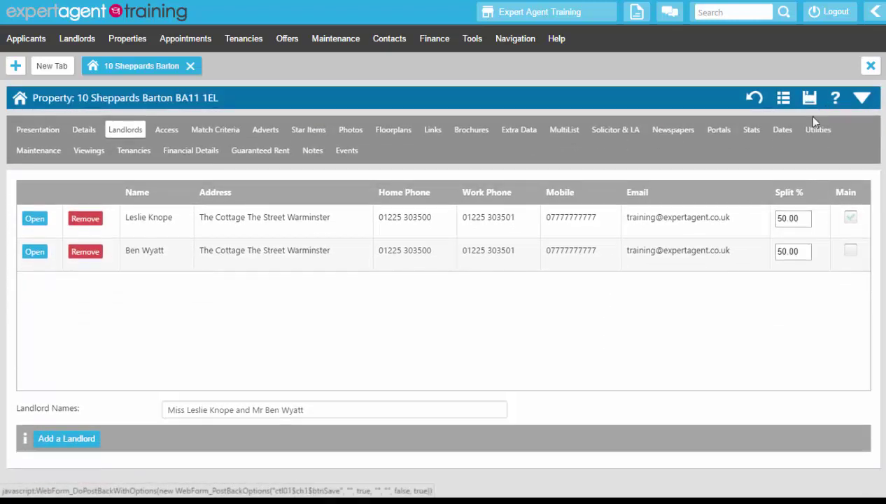
Toggle the Main checkboxes, leaving the first landlord as the main landlord.
left_click(848, 216)
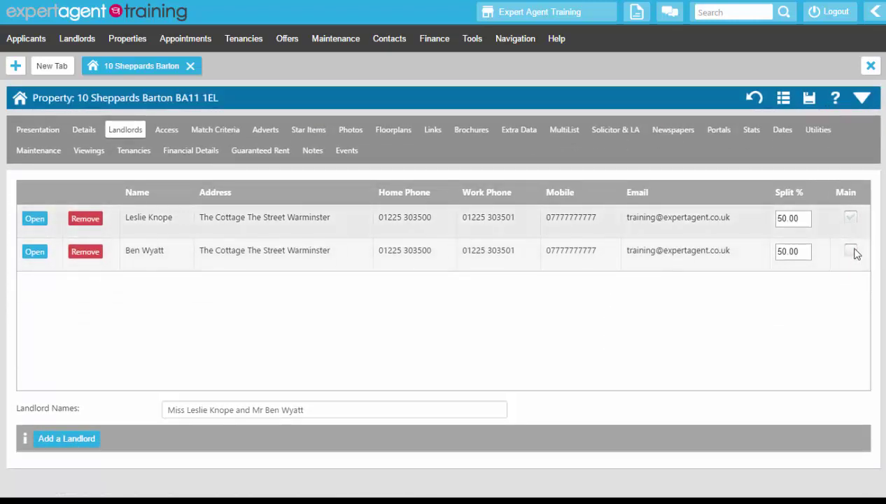
left_click(850, 252)
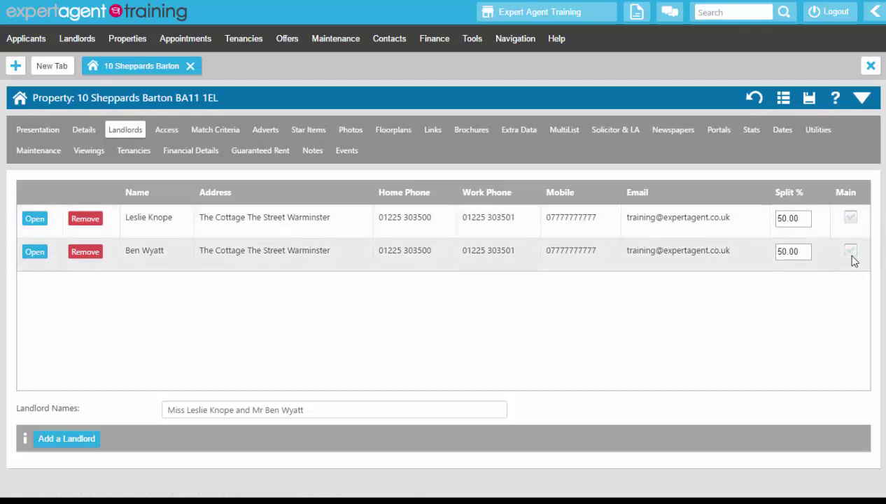
left_click(851, 253)
left_click_drag(323, 409, 158, 421)
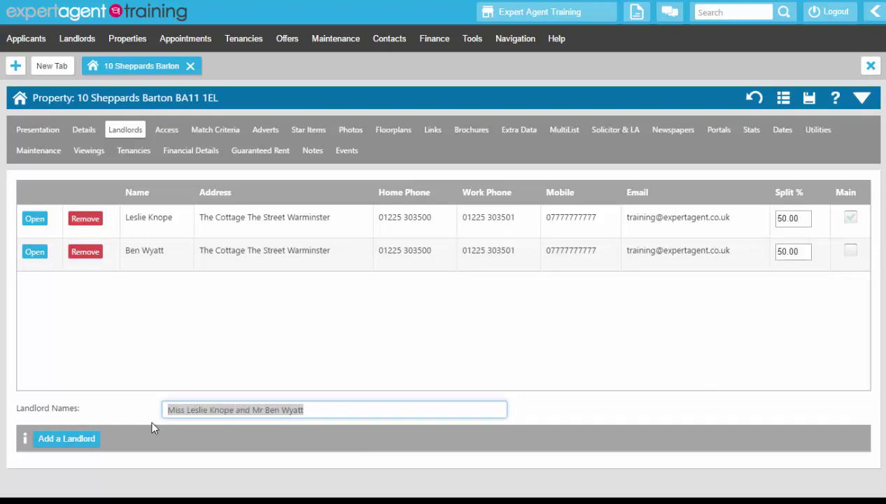
left_click(196, 326)
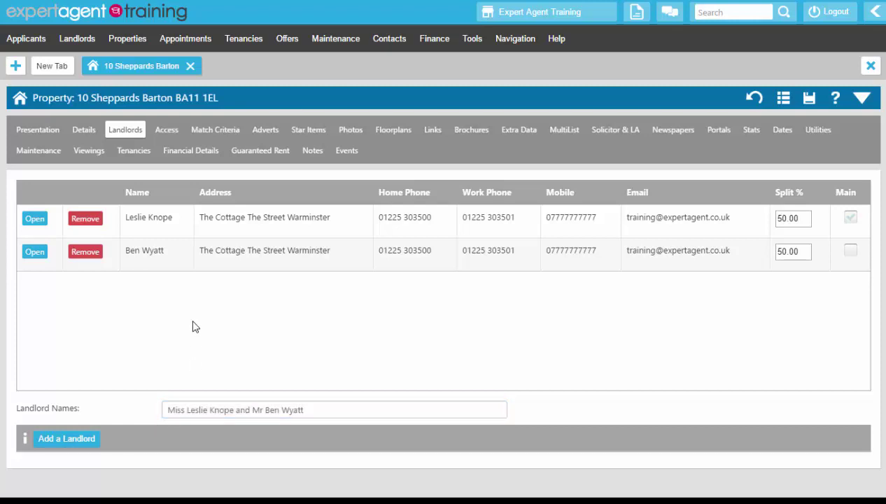
Open the first landlord's record in its own tab and show its Financial Details page.
left_click(35, 219)
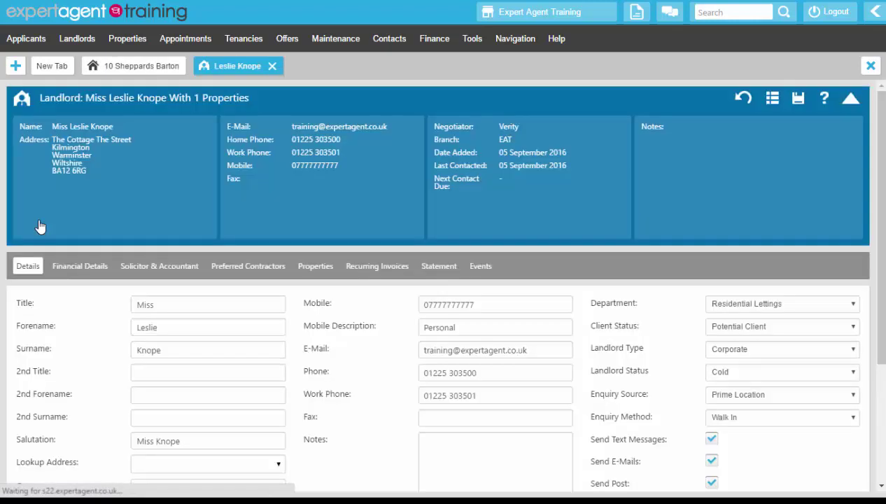
left_click(40, 226)
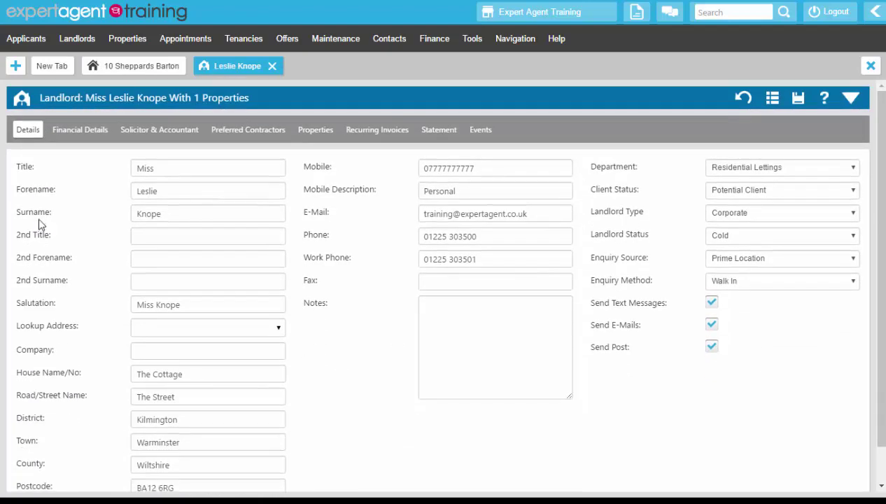
left_click(71, 134)
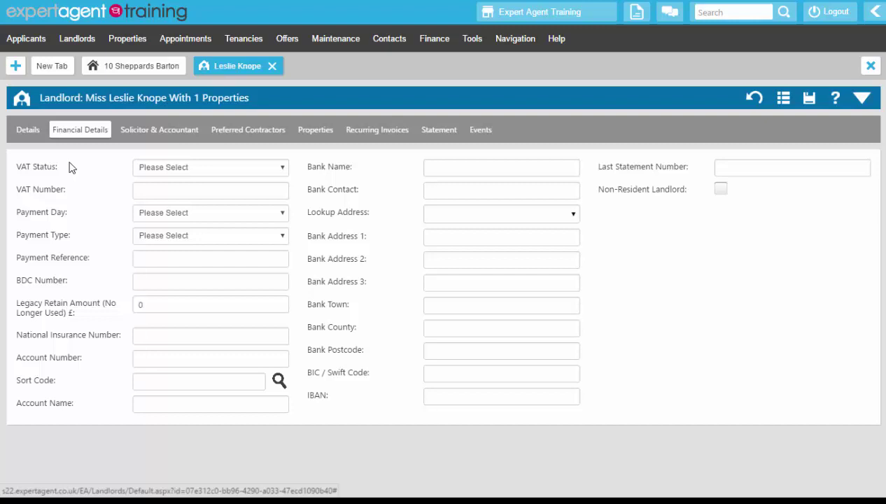
Mark the landlord VAT Registered with a VAT number, Standing Order on day 1 and a payment reference.
left_click(177, 169)
left_click(160, 202)
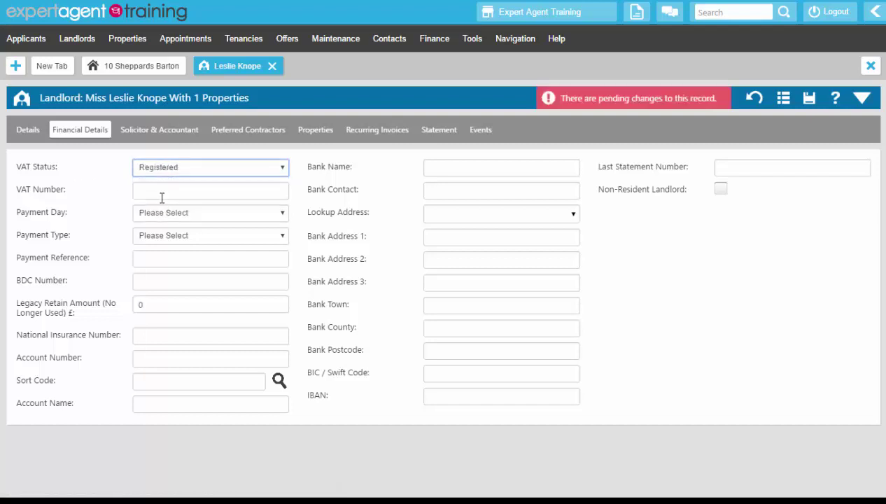
left_click(159, 193)
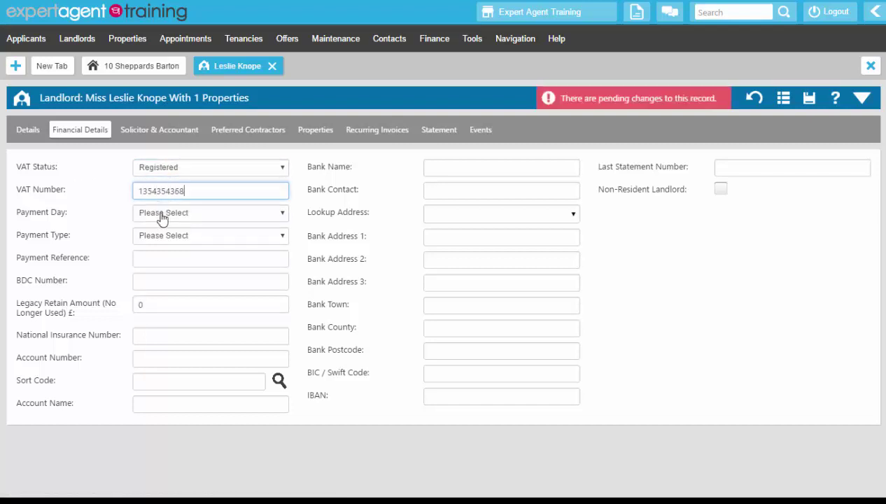
left_click(161, 215)
left_click(161, 237)
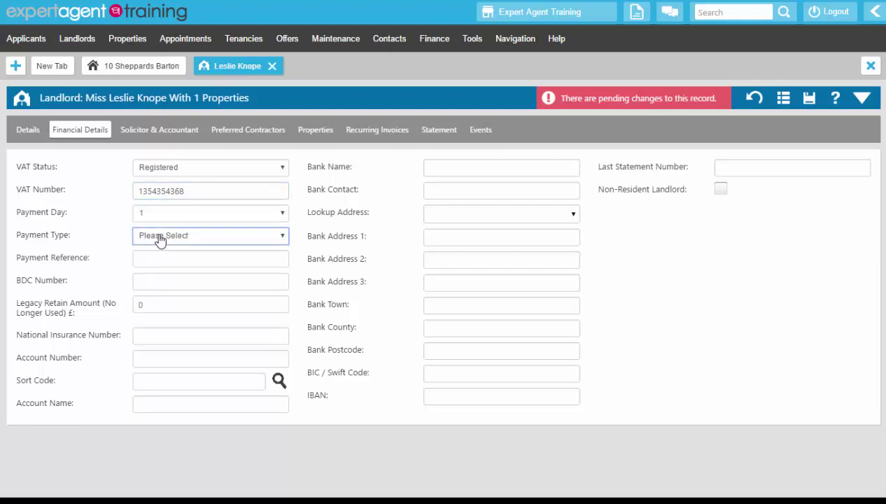
left_click(158, 238)
left_click(145, 278)
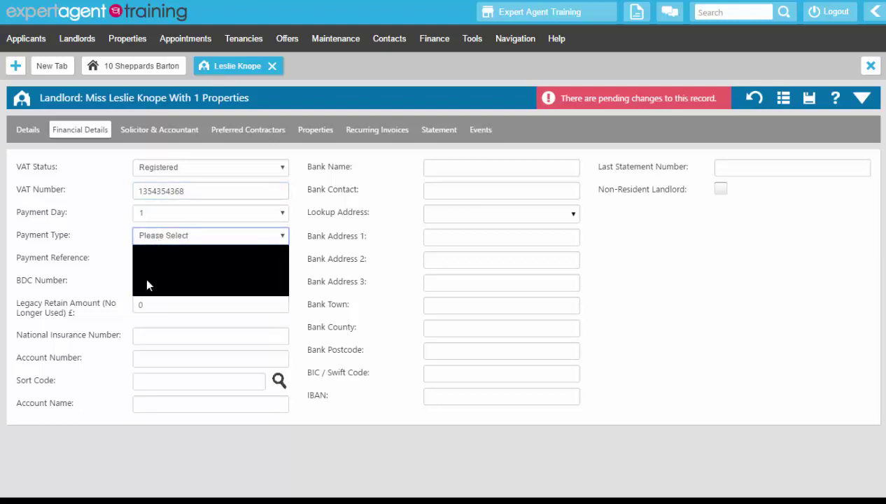
left_click(149, 260)
type("BAXTRENT")
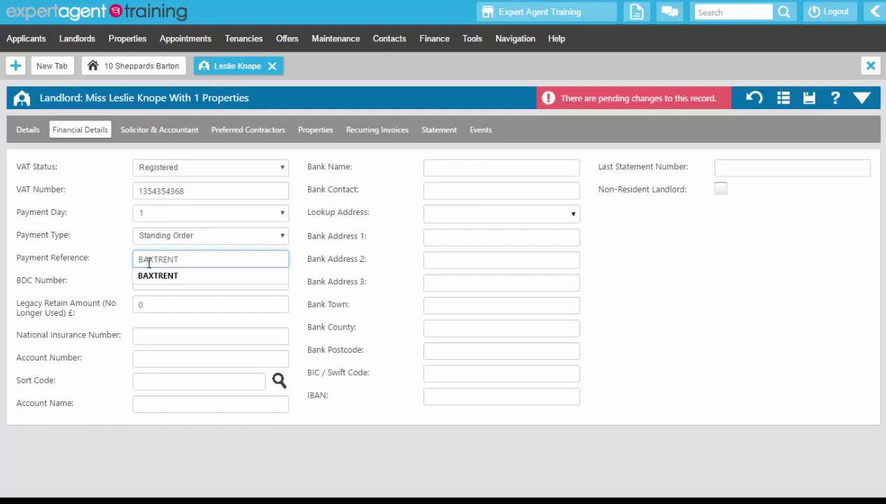
left_click(97, 229)
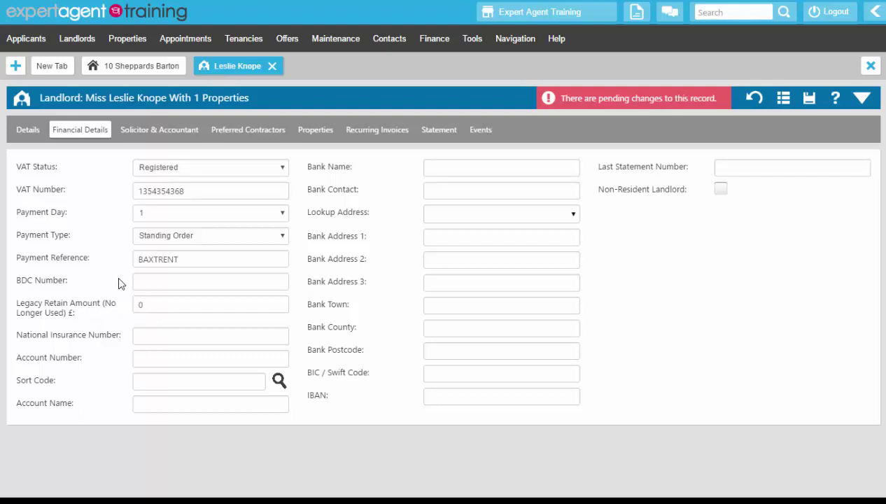
Enter the National Insurance number, account number and sort code, then run the sort code lookup.
left_click(154, 331)
type("AB")
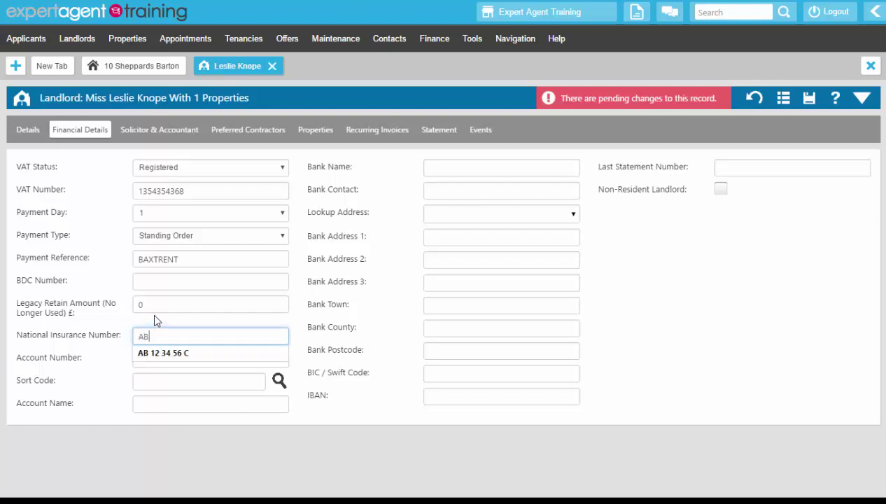
type(" 12 34 56 C")
key("Tab")
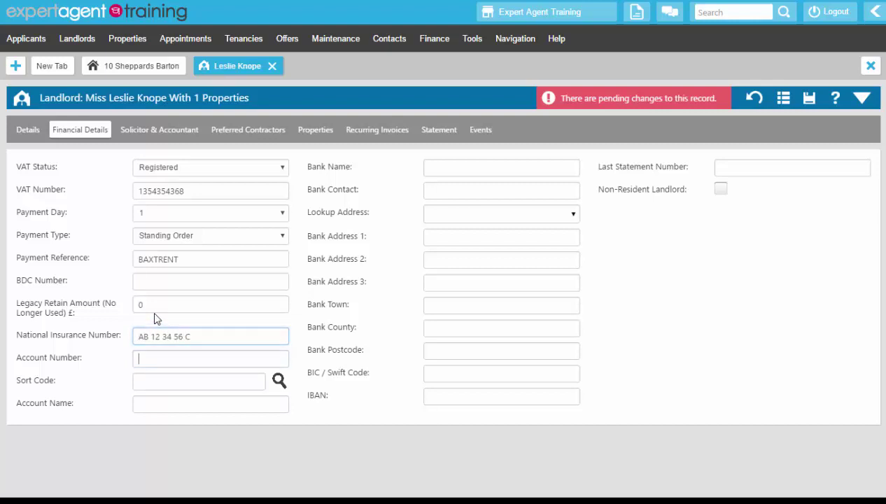
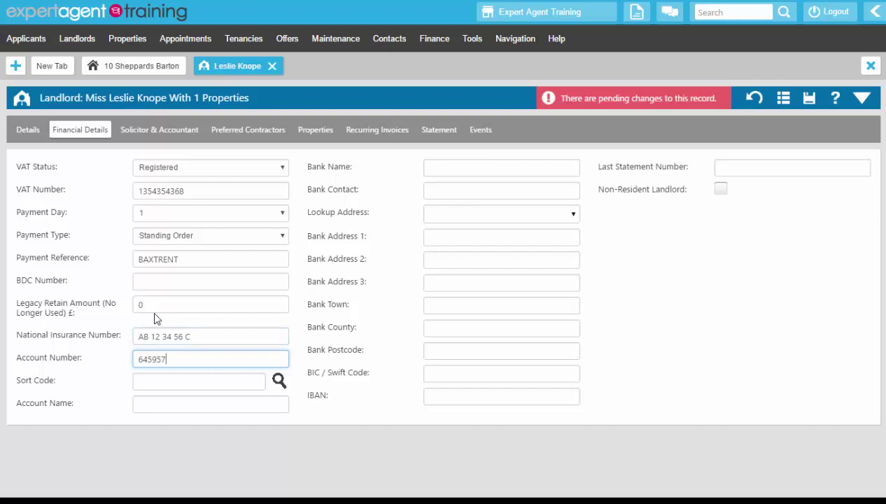
left_click(140, 381)
type("59-98-75")
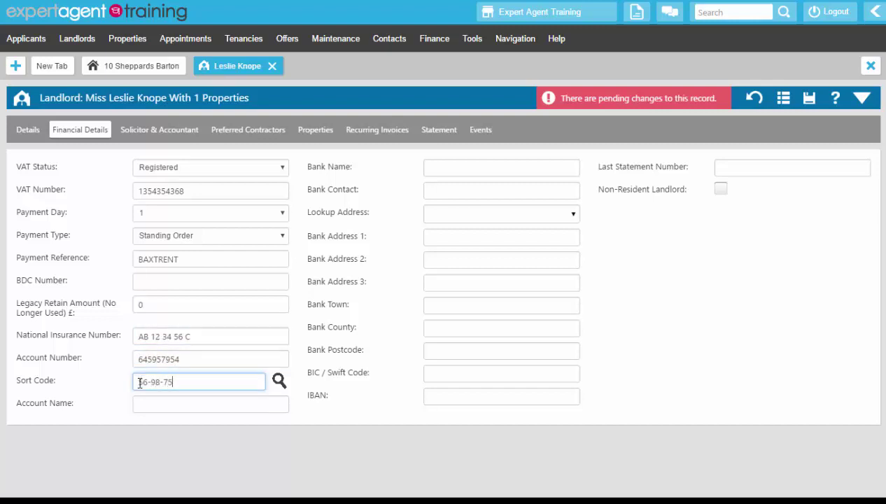
left_click(279, 381)
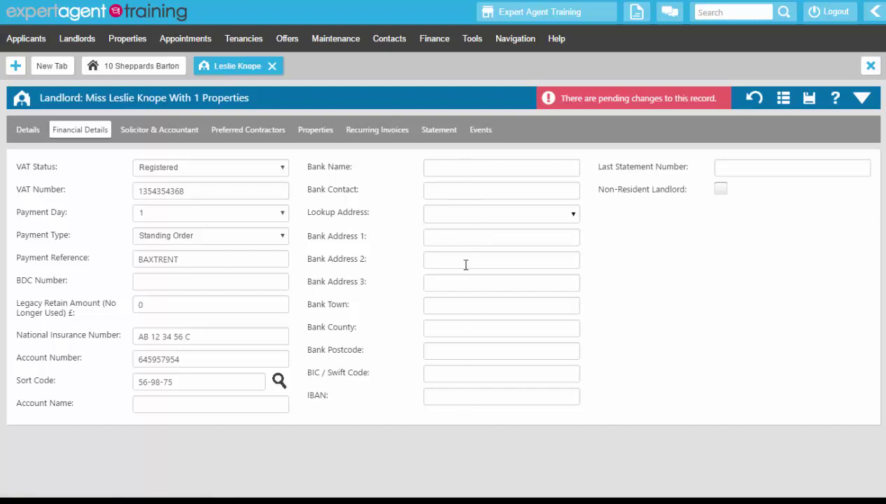
Fill in the account name, Lloyds Bank, its contact and Frome address, then save.
left_click(209, 405)
type("M")
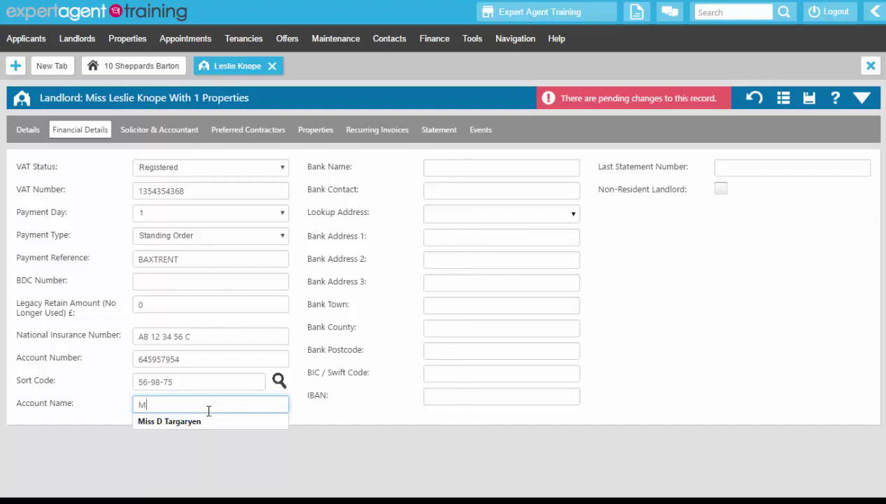
type("iss LeslieKn")
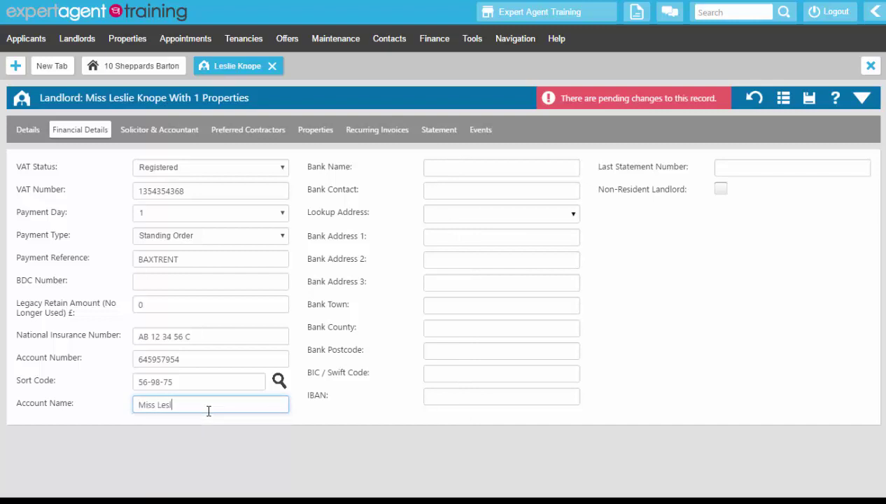
key("BackSpace")
key("BackSpace")
type("Knope")
key("Tab")
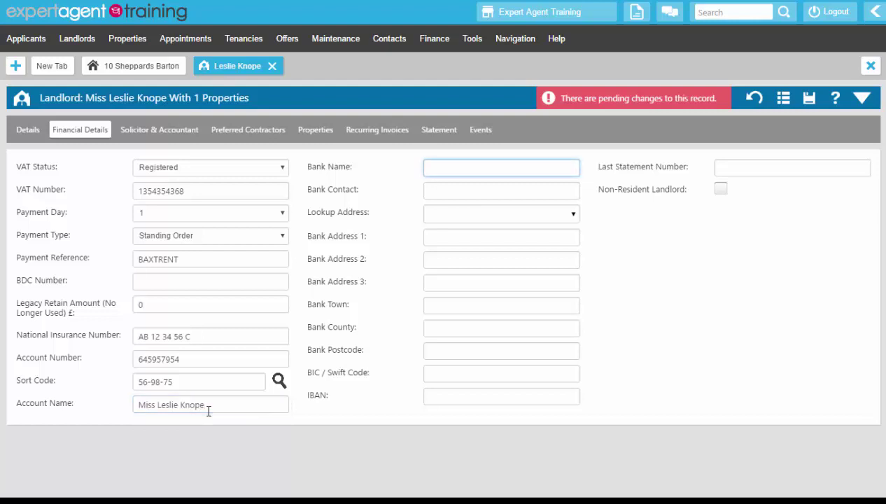
type("Lloyds Bank")
key("Tab")
type("Mr")
key("Down")
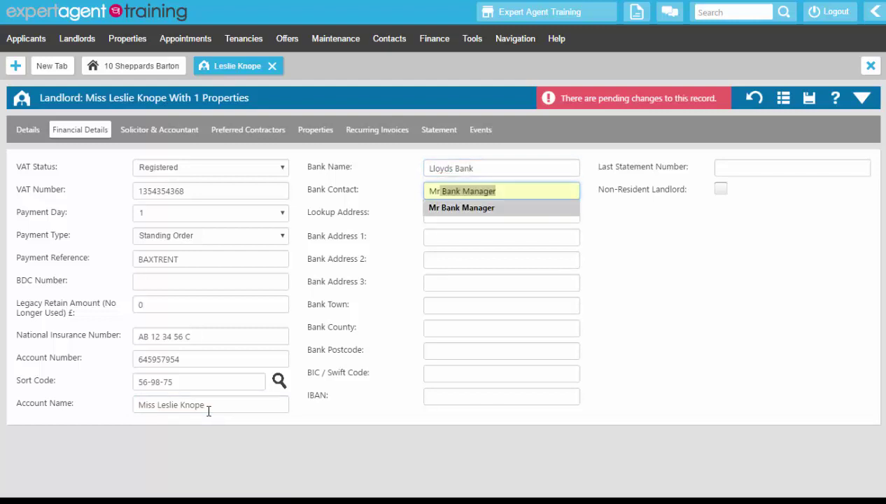
key("Tab")
type("ba11 ")
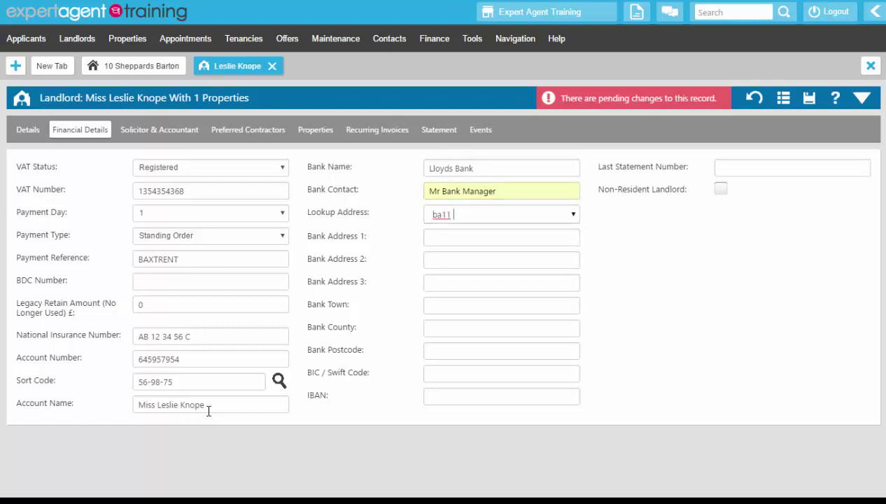
type("1eg")
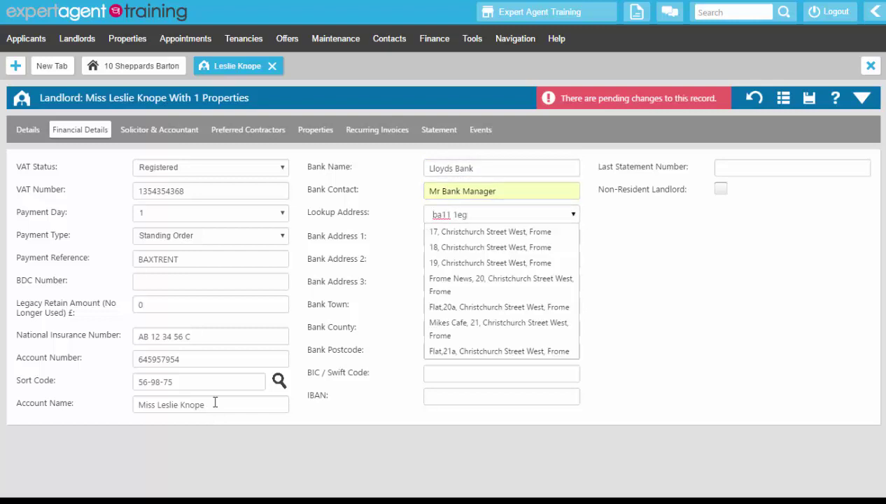
left_click(467, 330)
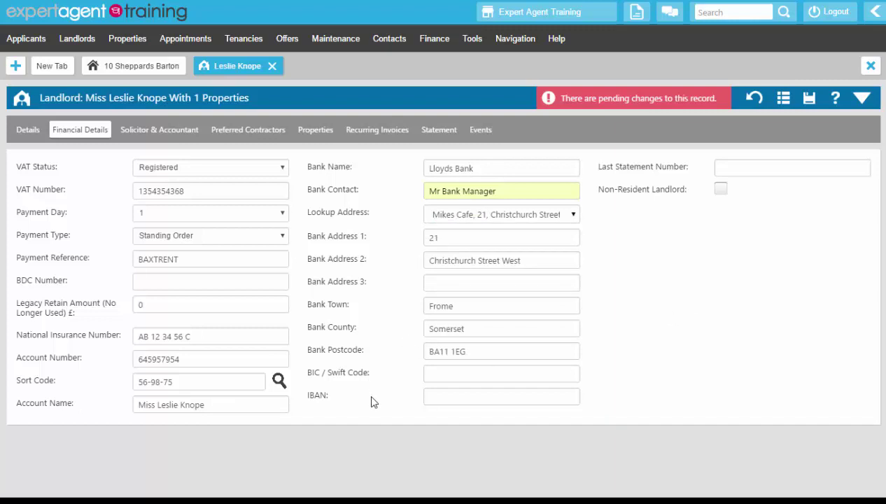
left_click(806, 102)
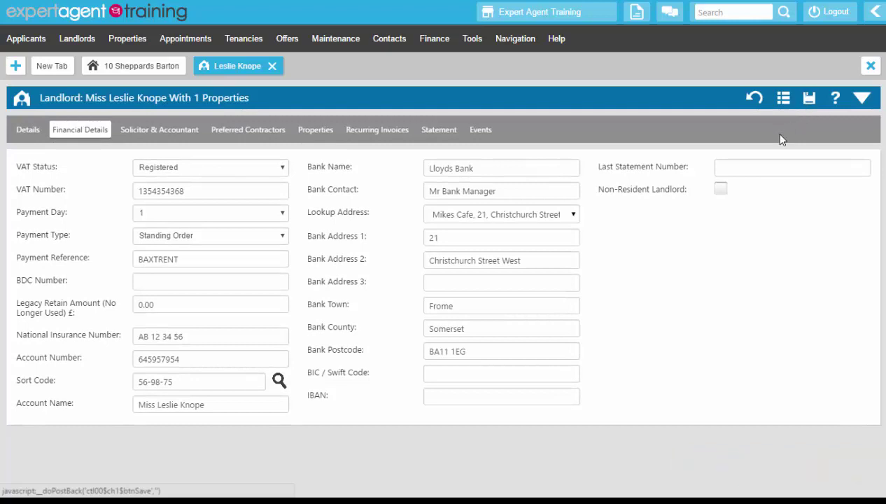
left_click(720, 190)
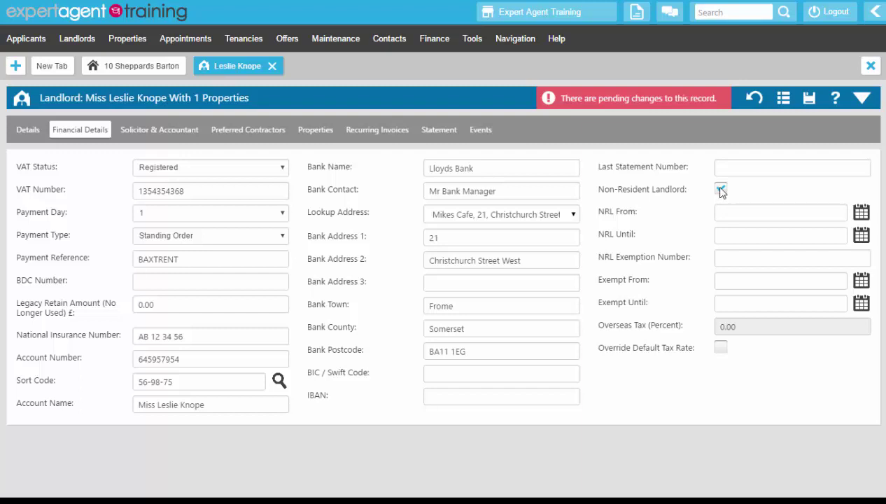
right_click(504, 97)
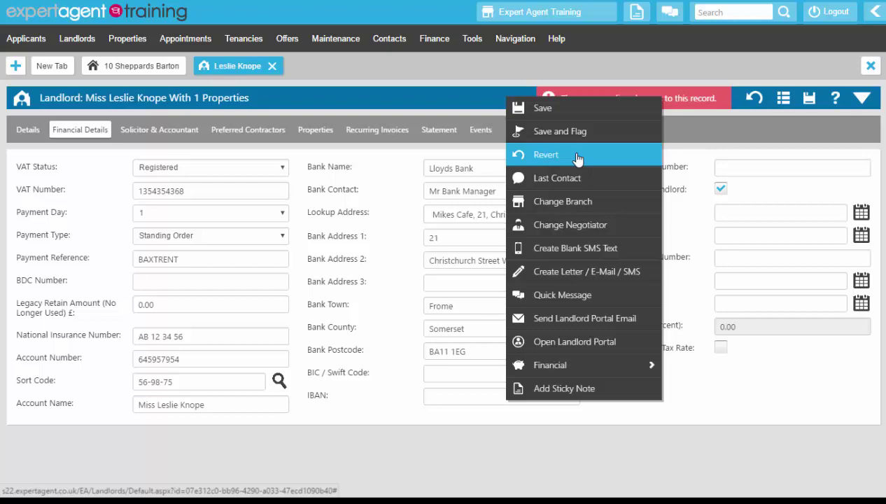
left_click(577, 157)
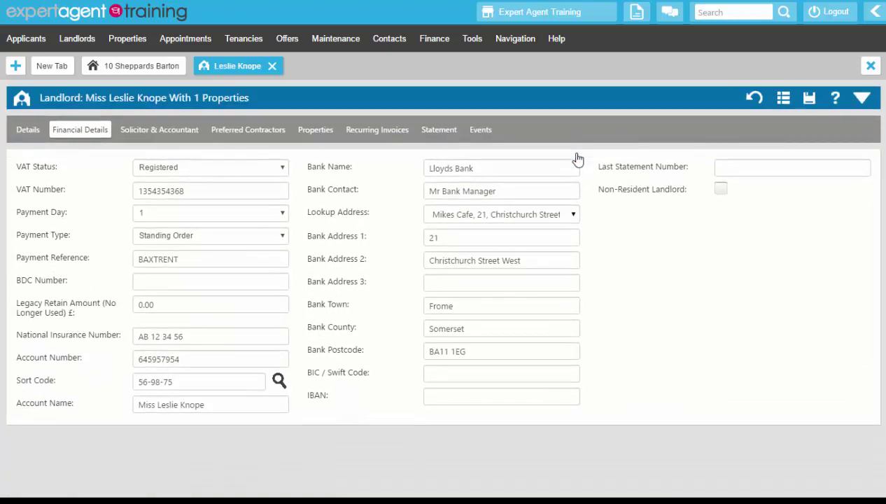
Assign Landlords Solicitors of Bath as solicitor via a '%sol' search, then view Preferred Contractors.
left_click(162, 131)
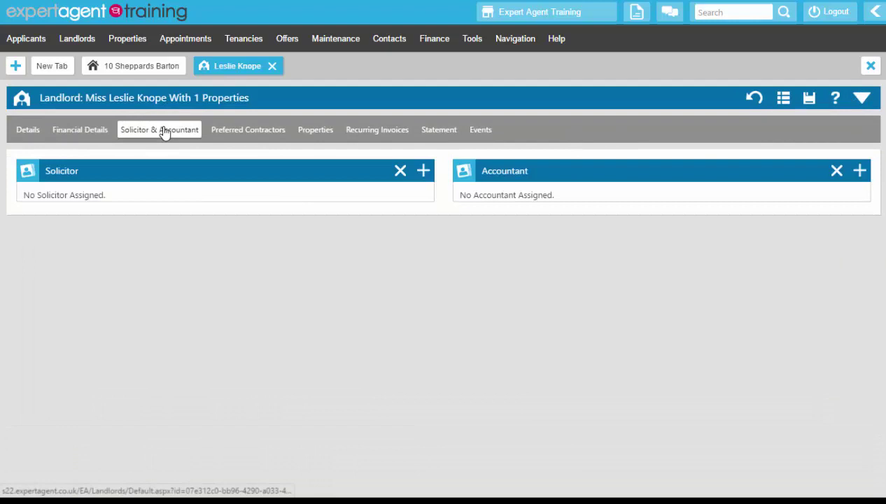
left_click(424, 171)
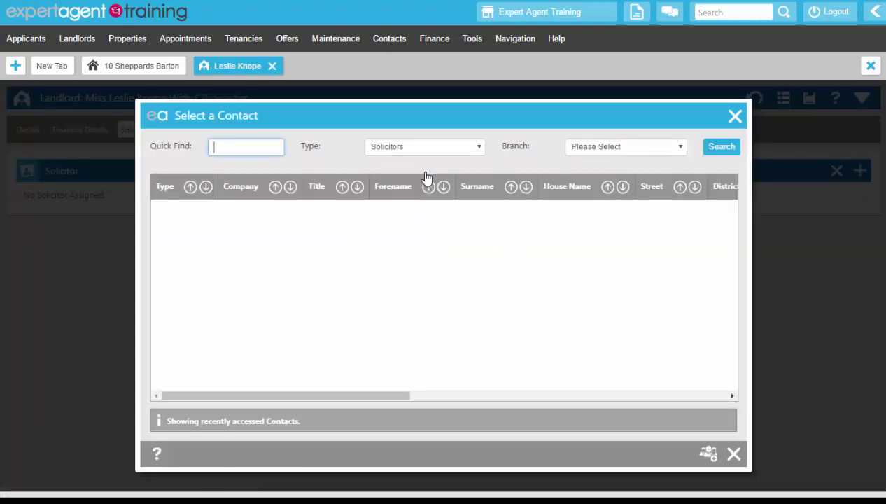
type("%sol")
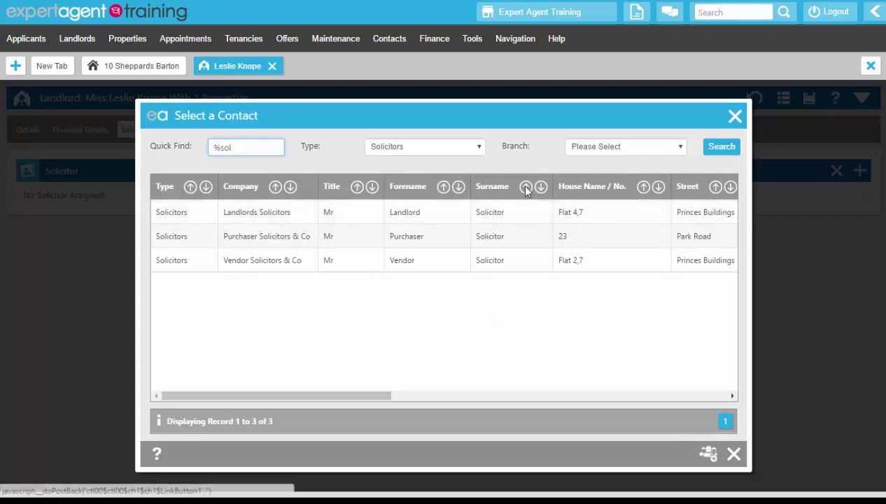
left_click(513, 210)
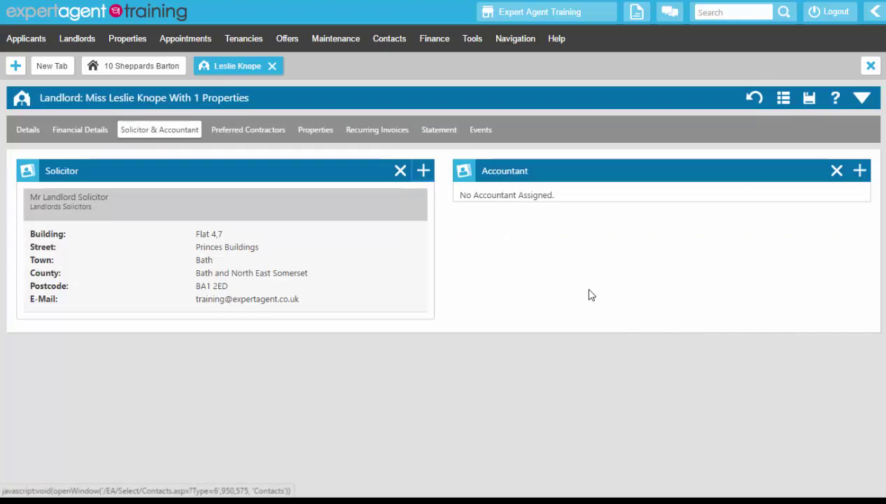
left_click(249, 133)
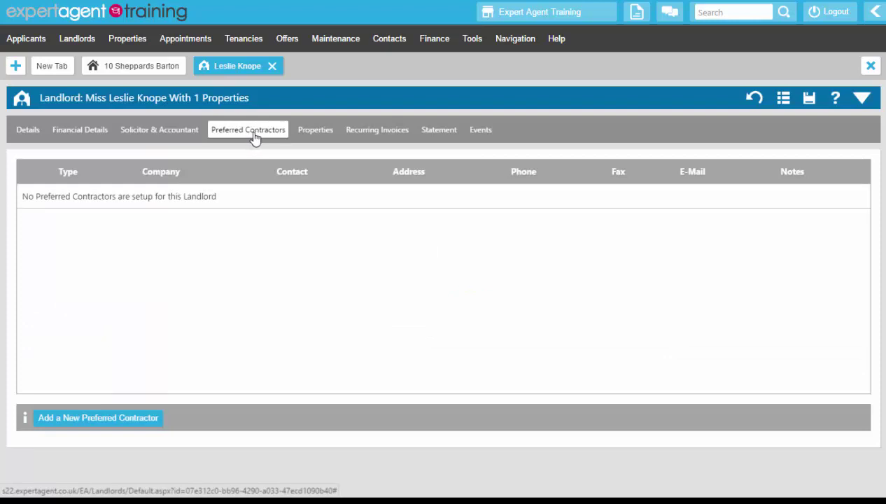
Add a Plumbing preferred contractor, choosing Pauls Plumbers via a '%plumb' search.
left_click(98, 419)
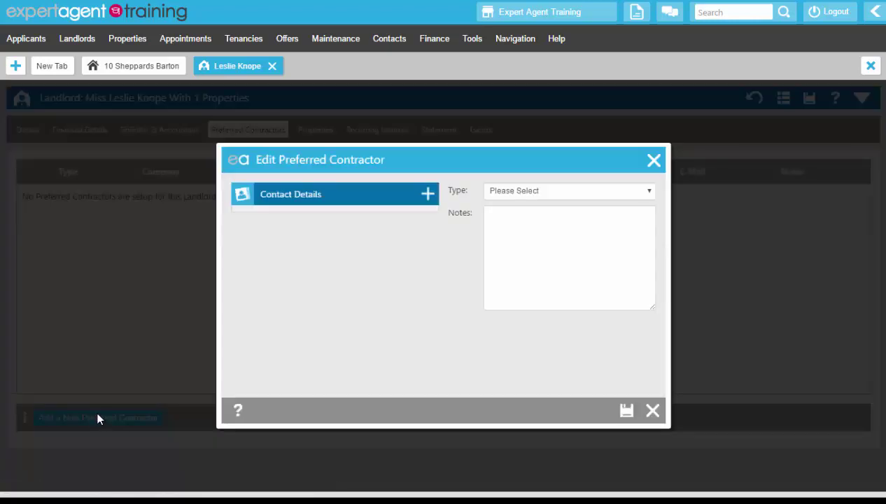
left_click(516, 192)
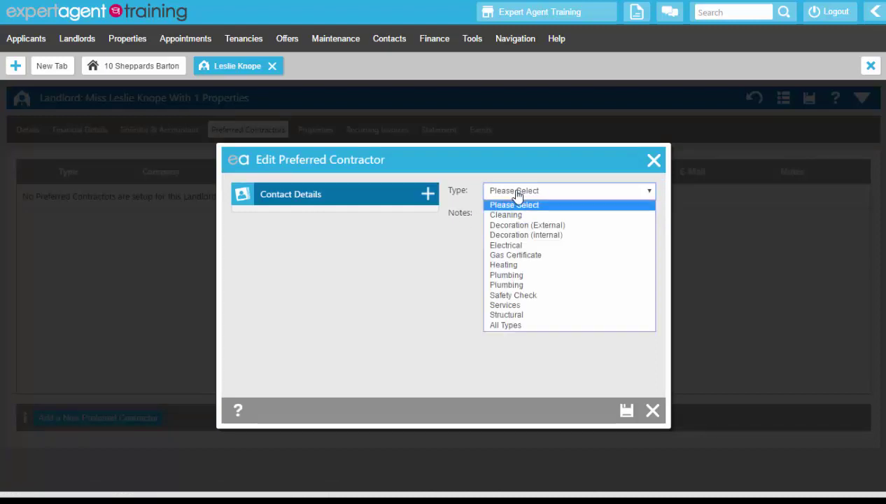
left_click(510, 276)
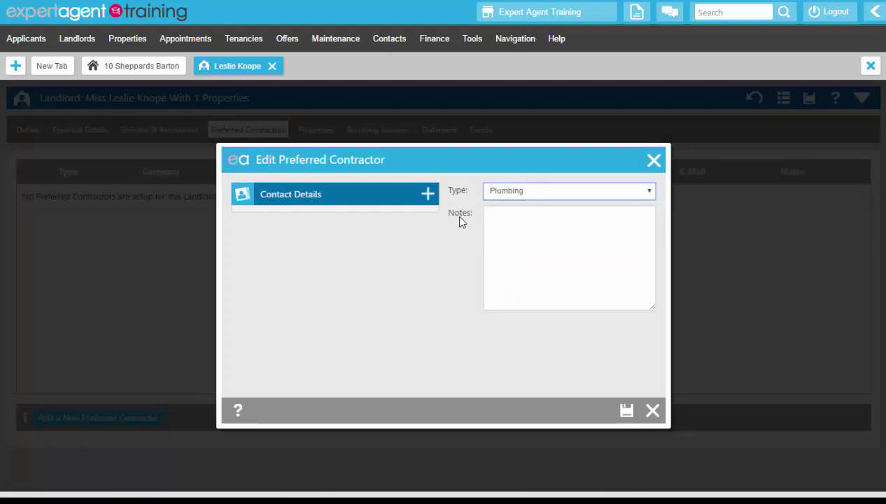
left_click(427, 194)
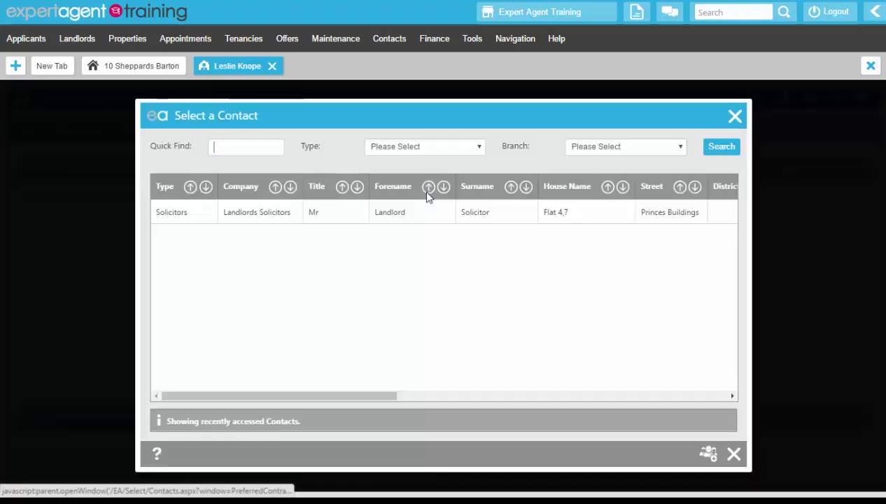
type("%ppu.b")
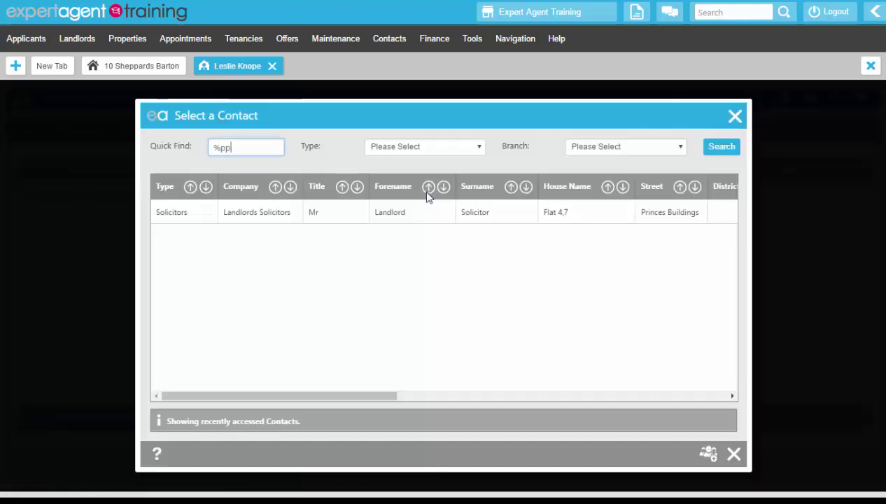
key("BackSpace")
key("BackSpace")
key("BackSpace")
key("BackSpace")
key("BackSpace")
type("lumb")
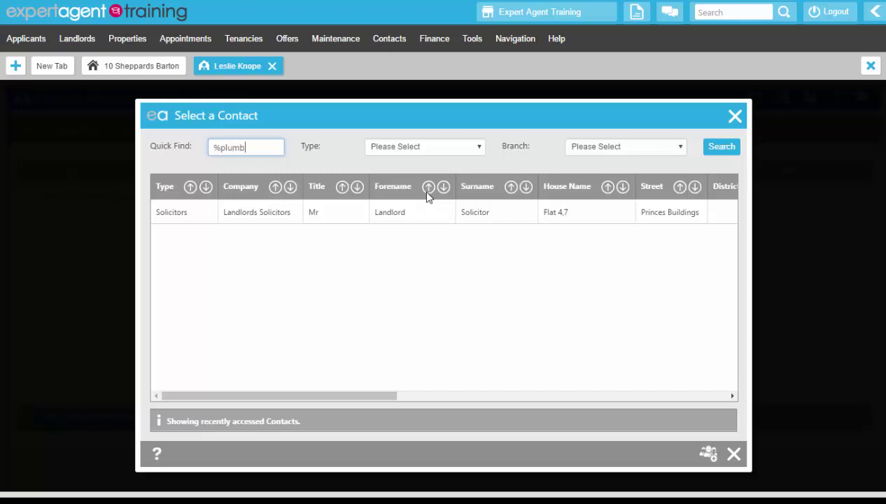
key("Return")
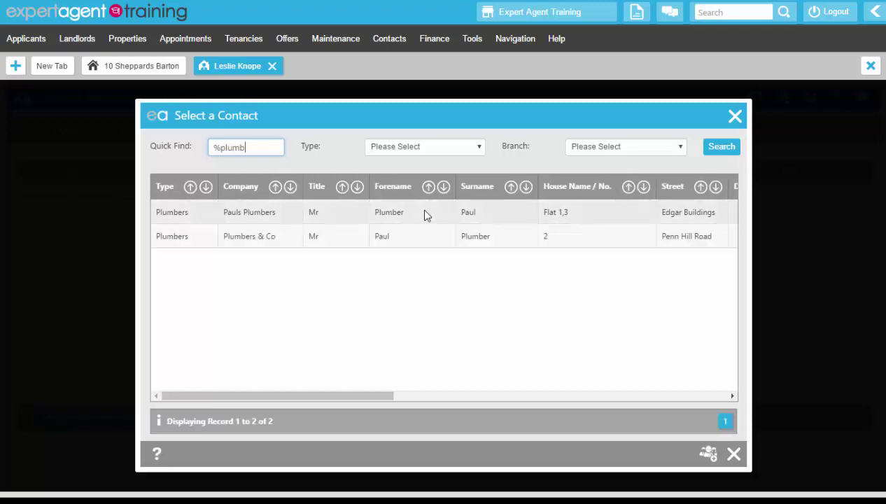
left_click(427, 212)
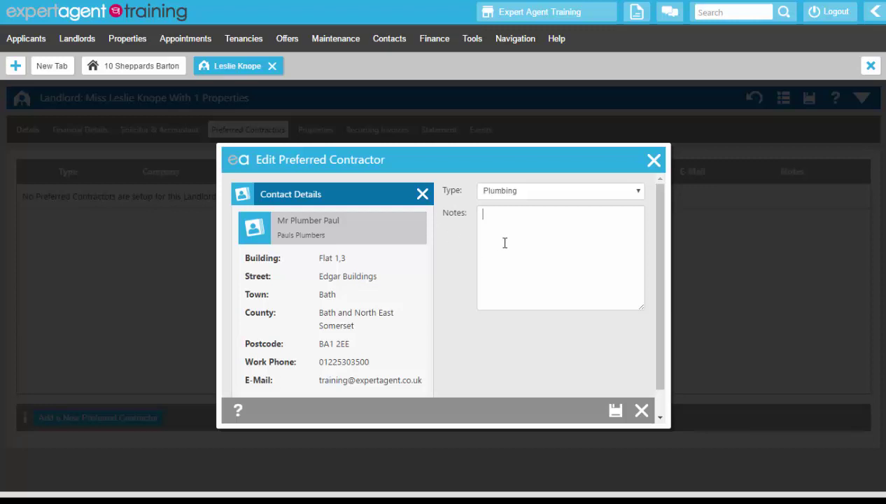
Write notes about the contractor and save Pauls Plumbers as a preferred contractor.
left_click(505, 243)
type("faseru yh")
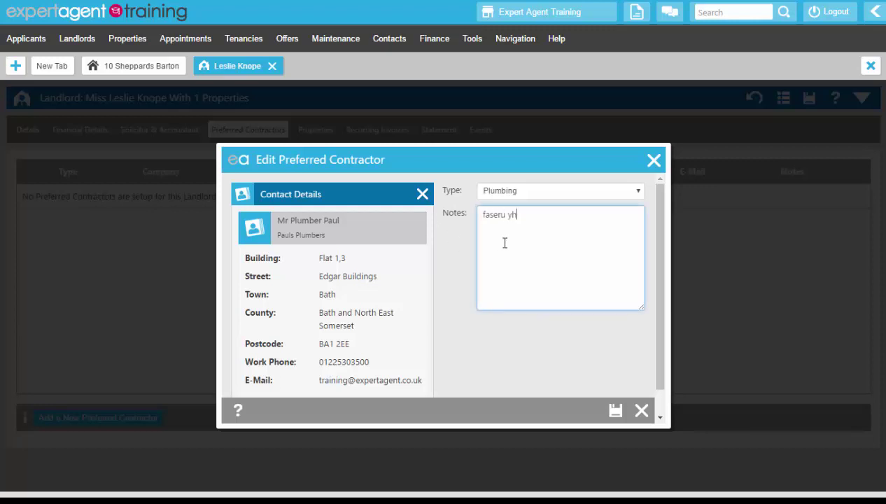
type("luzidfh lizudhf luhvl uhdf;o hk")
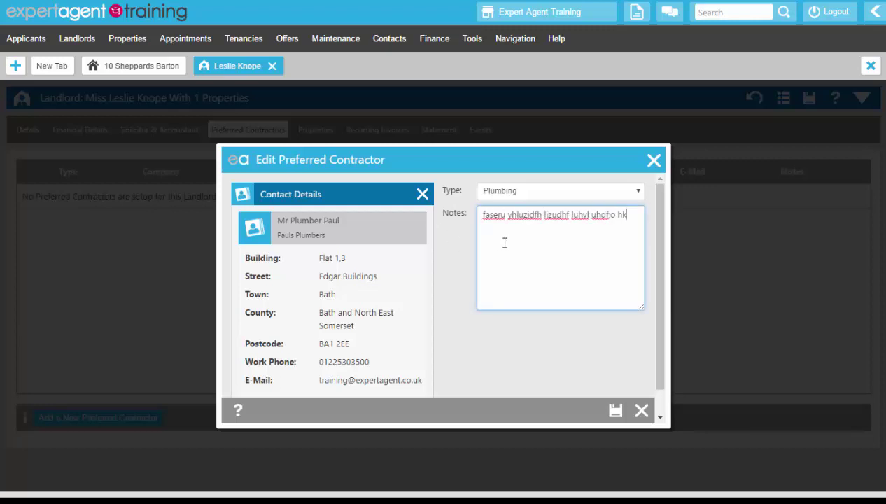
type("chv liuher glincv jhfg jbhlsrg")
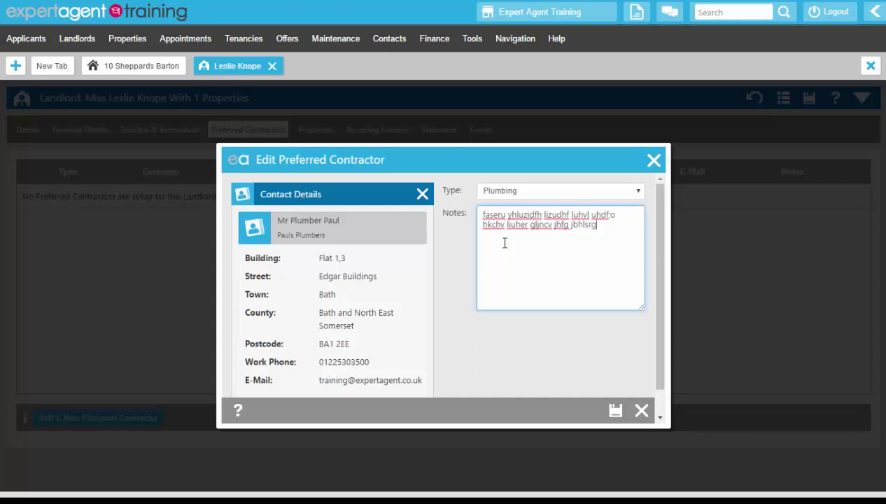
type("t jhxdtgh aer.")
left_click(615, 410)
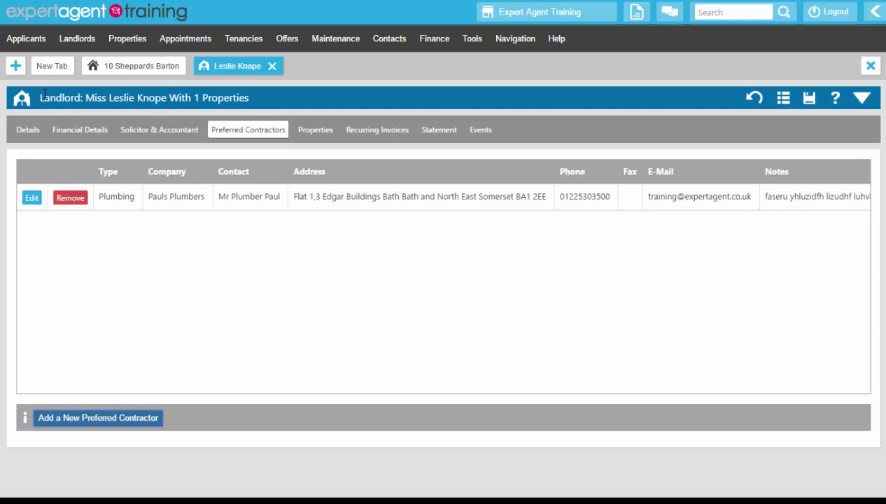
left_click(309, 133)
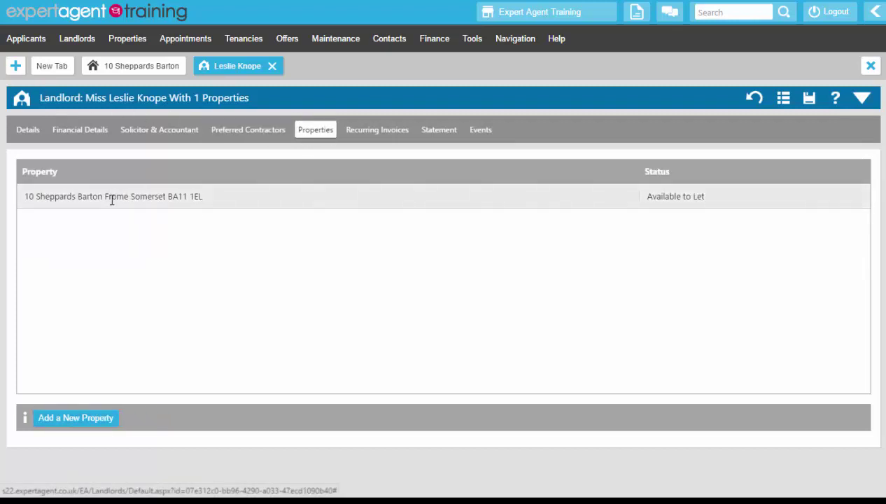
Dismiss the property picker, review Recurring Invoices, Statement and Events, then close the landlord tab.
left_click(73, 417)
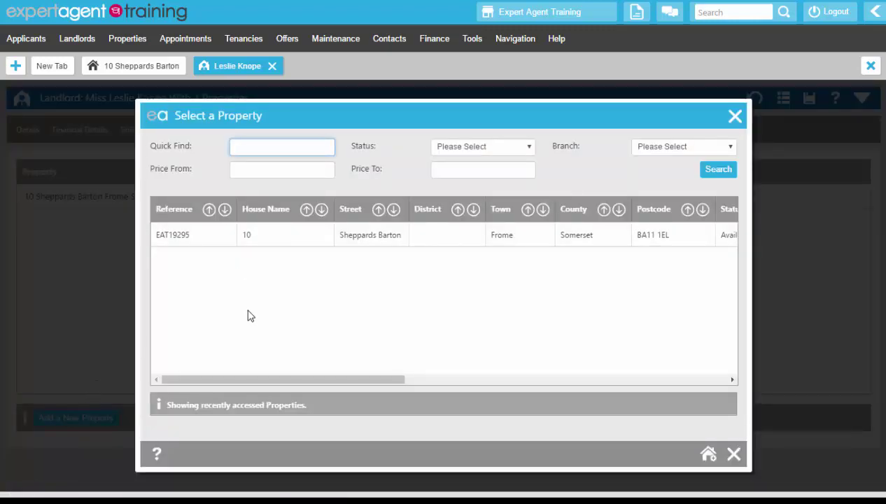
left_click(733, 454)
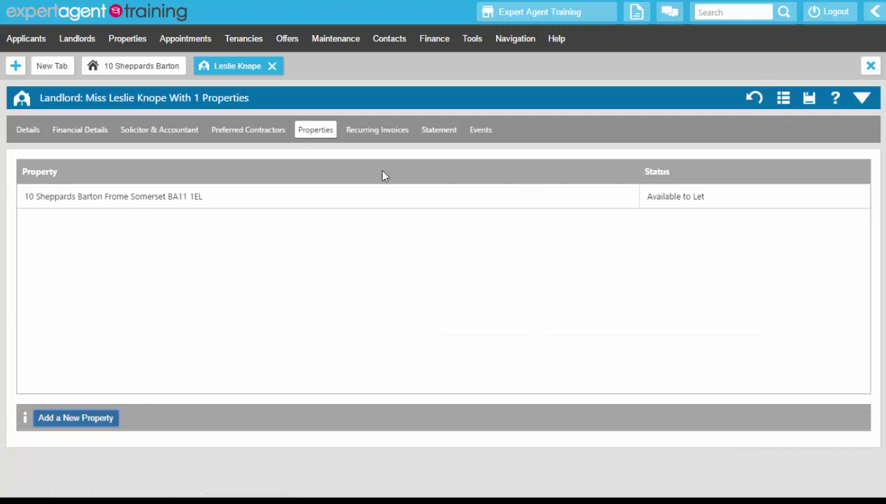
left_click(382, 135)
left_click(436, 134)
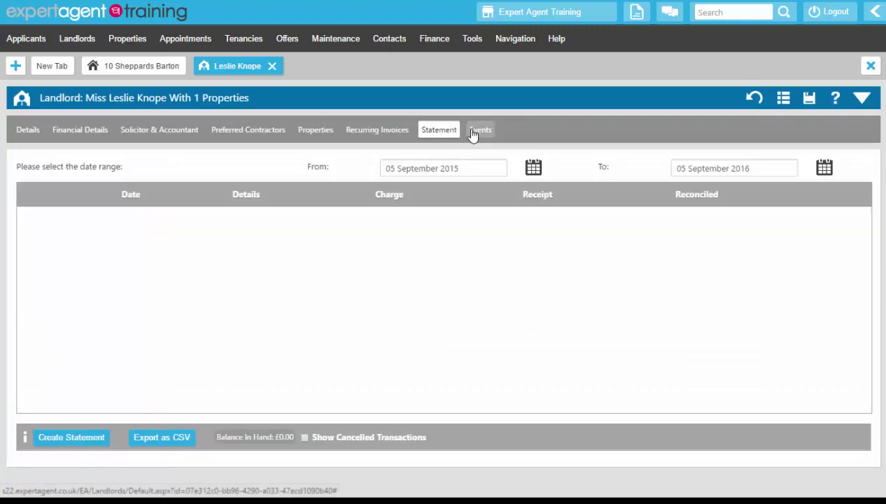
left_click(473, 133)
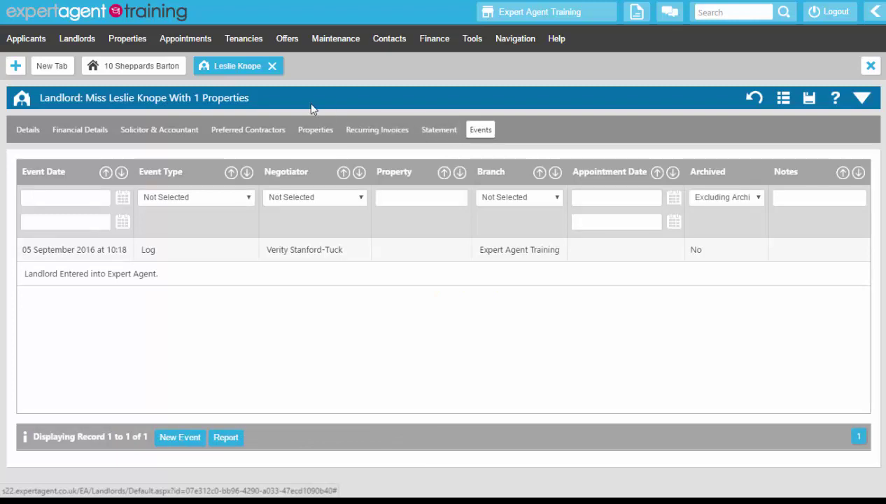
left_click(272, 67)
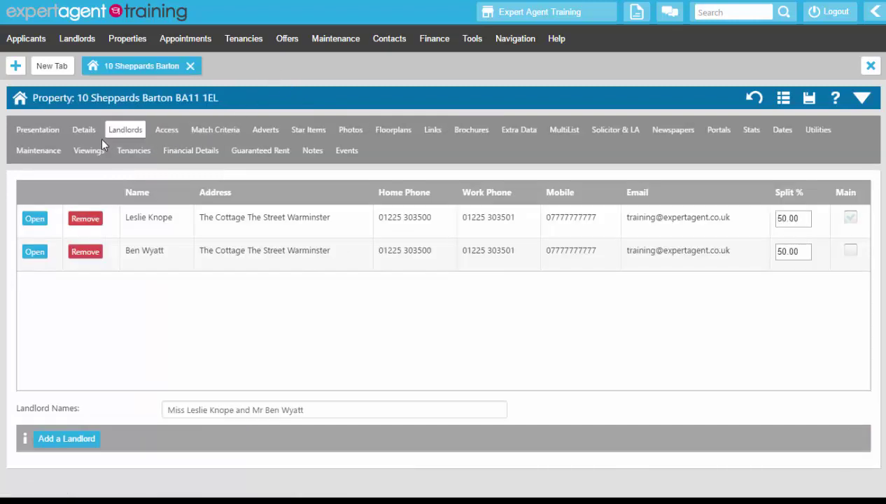
Check the property's Access page, then show its Dates page with only Record Entered filled.
left_click(167, 131)
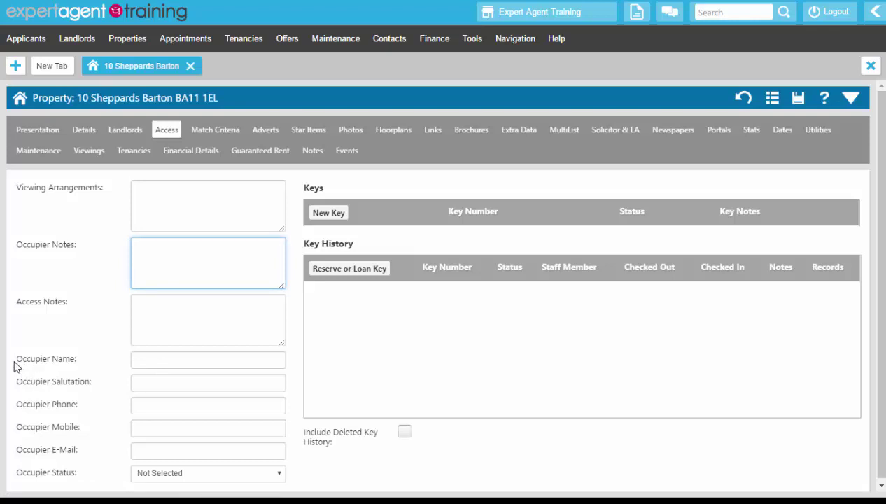
left_click_drag(15, 356, 77, 467)
left_click(120, 395)
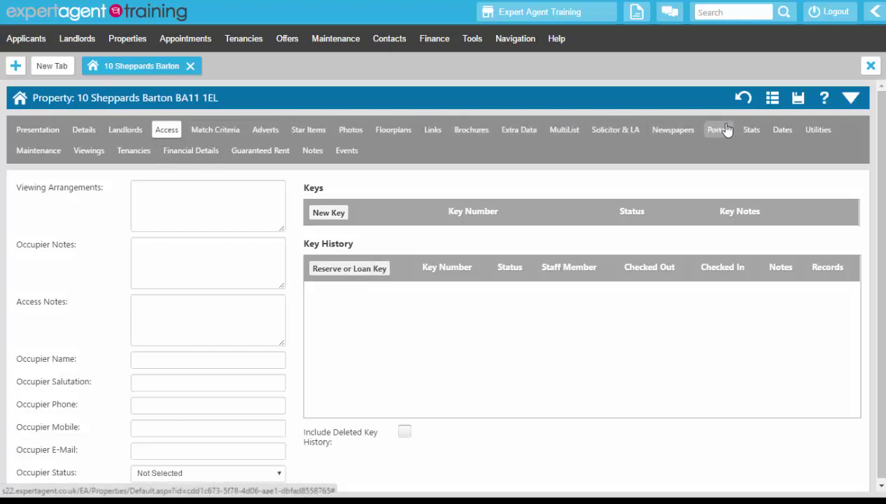
left_click(781, 130)
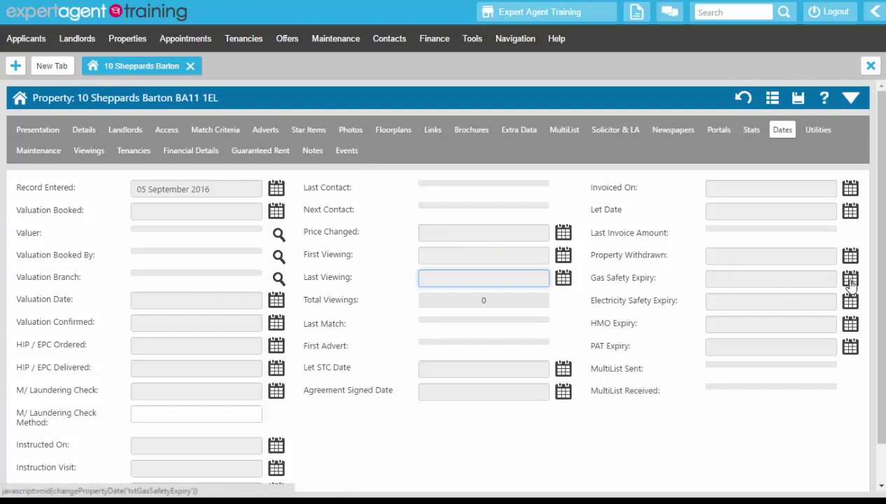
Set the Gas Safety Expiry to 20 September 2016 with a note and save it.
left_click(849, 279)
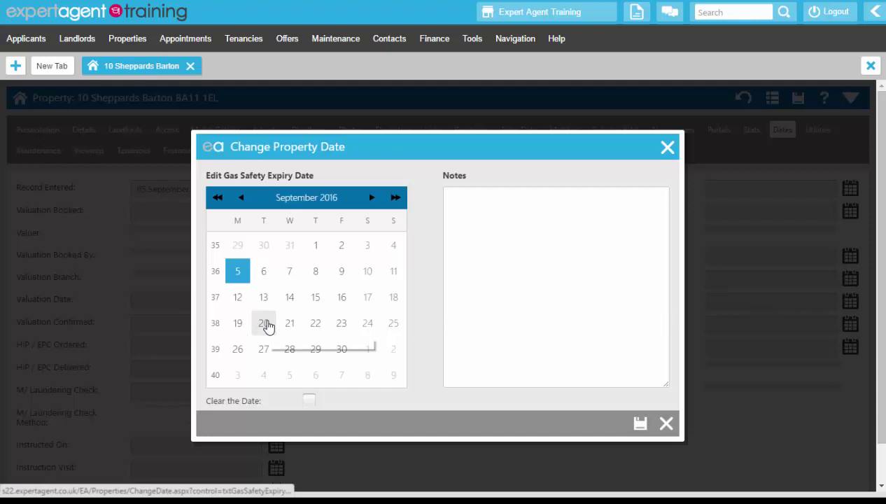
left_click(265, 322)
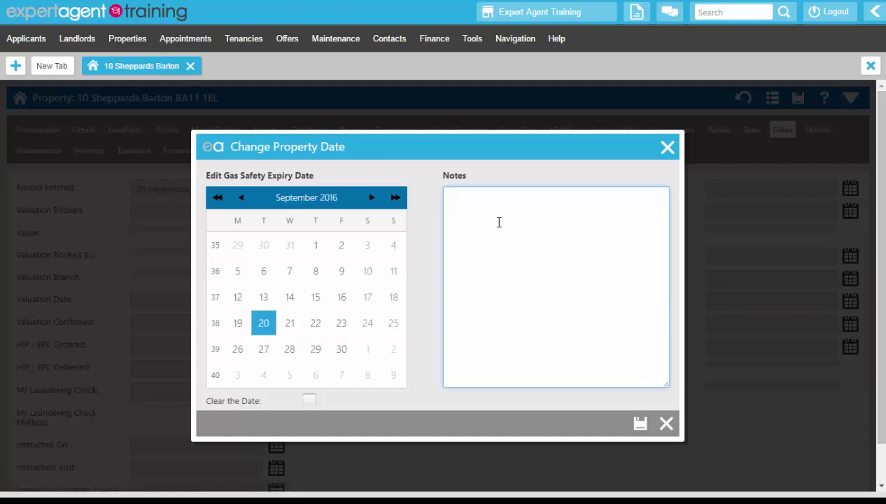
type("dxru goseirug:oizdhfb s:eoirgh .lo")
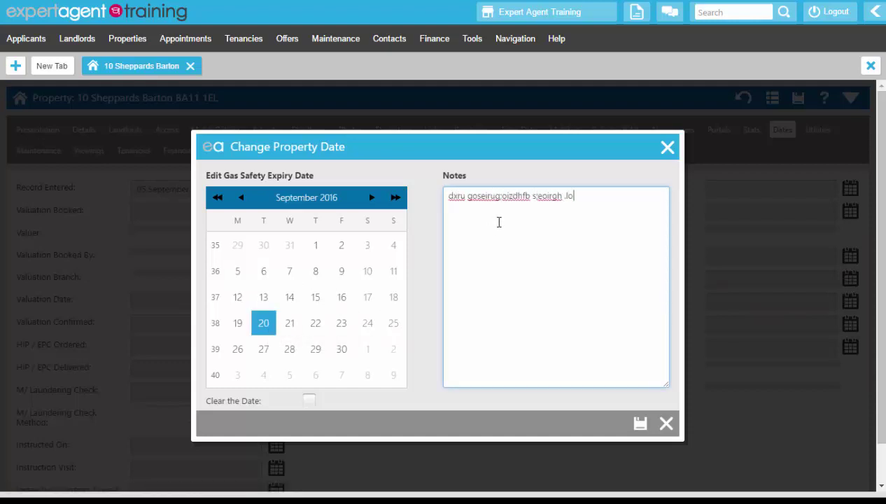
type("bh :outh :kxjf bhluisegh ikihugl")
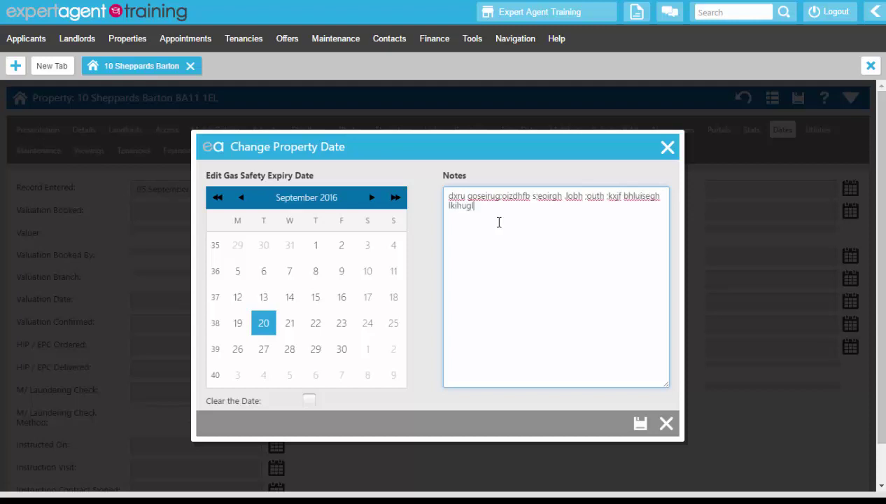
type("udh ilsdhb:uhdcvsfuitg :ohdfblosatrg sa g")
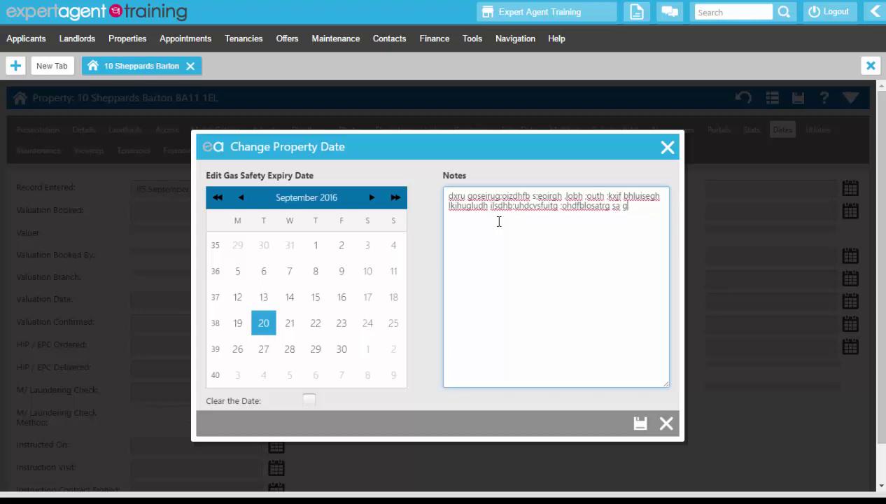
left_click(640, 423)
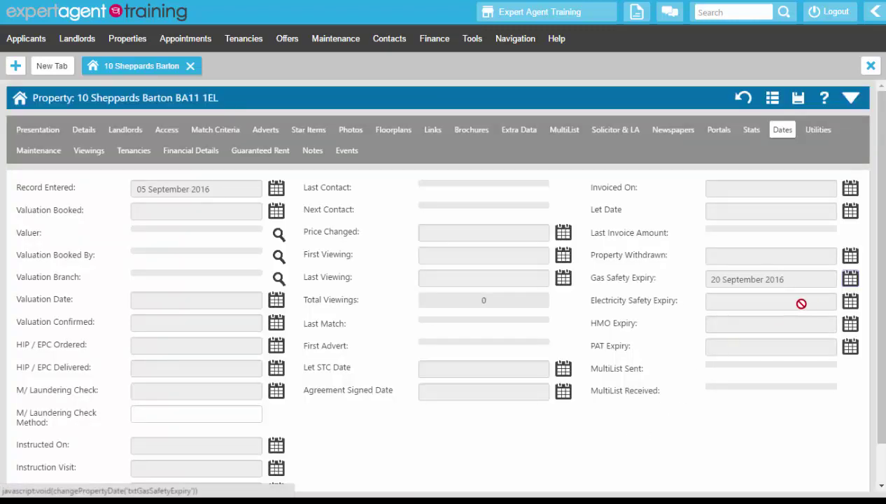
Choose 21 September 2016 as the Electricity Safety Expiry and write a note.
left_click(850, 301)
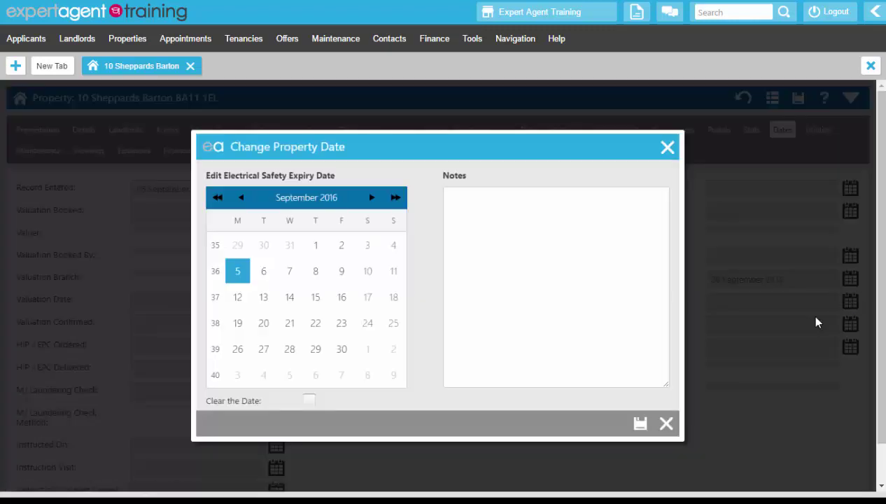
left_click(290, 323)
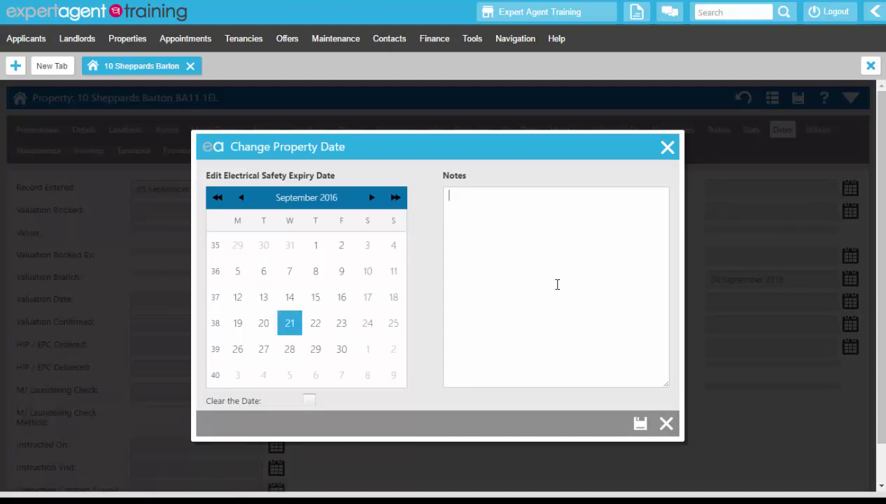
left_click(555, 284)
type("ixdfh go;usdh ;oizdhyf lihrdg ;oisathg str")
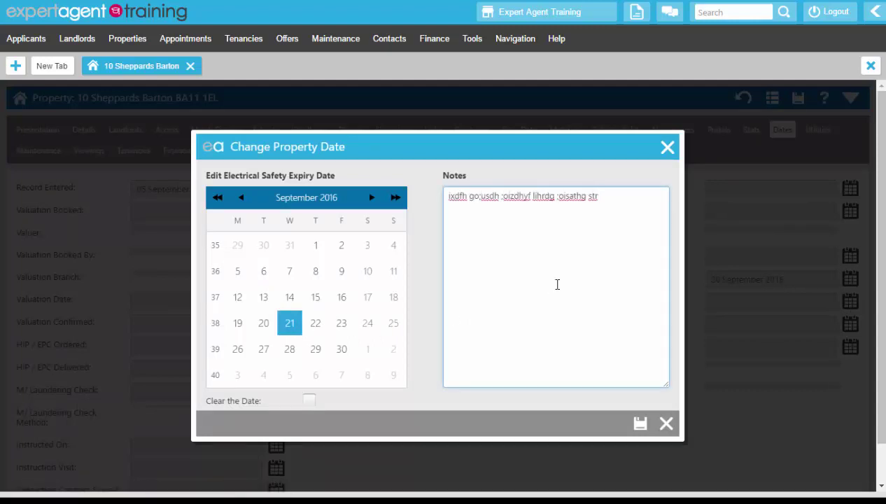
Save the 21 September Electricity Safety Expiry and view the property's Events log.
left_click(640, 423)
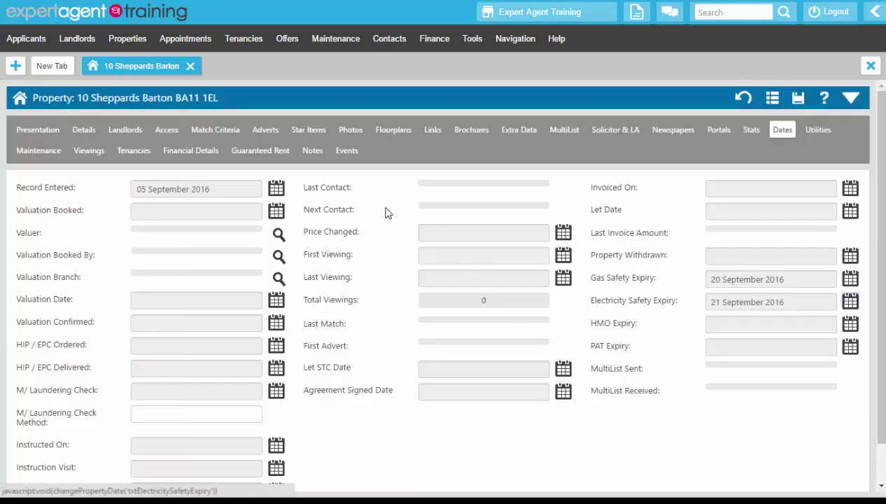
left_click(346, 152)
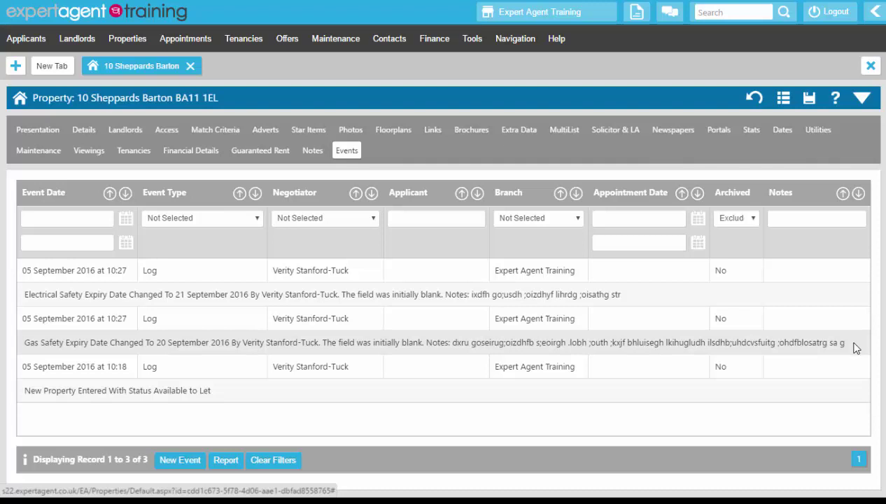
Add a new Gas utility with British Gas as the provider.
left_click(817, 130)
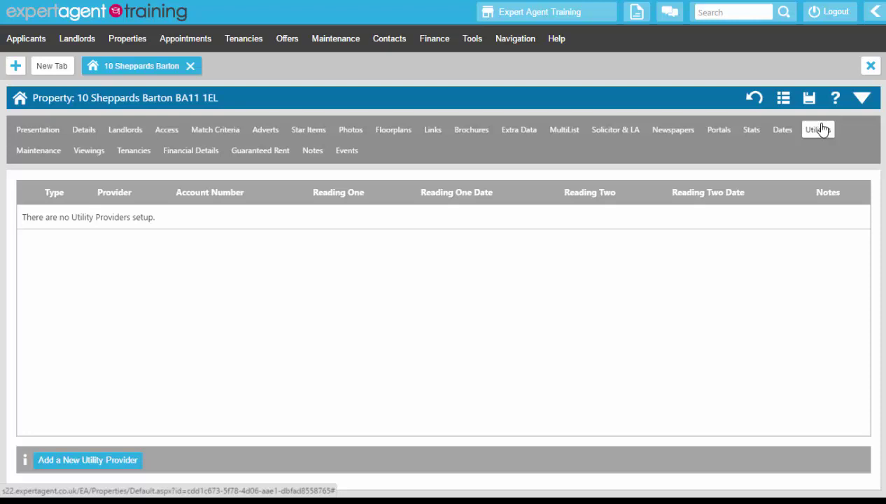
left_click(104, 463)
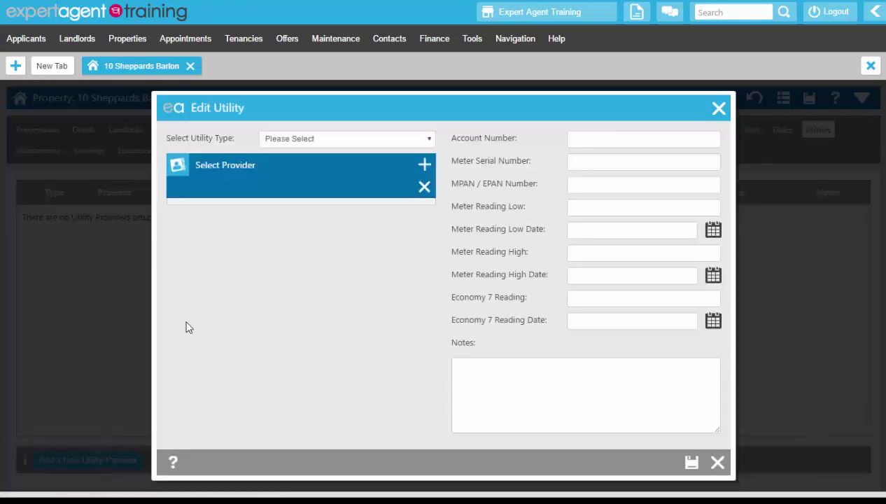
left_click(429, 142)
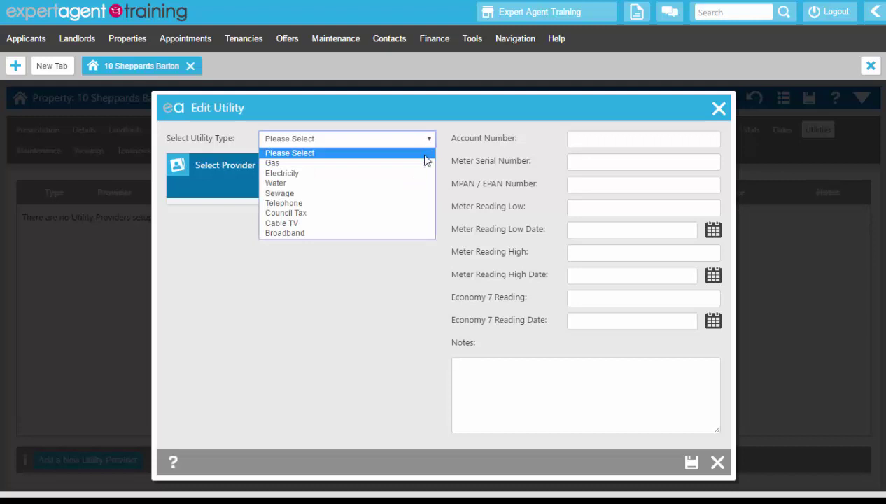
left_click(424, 163)
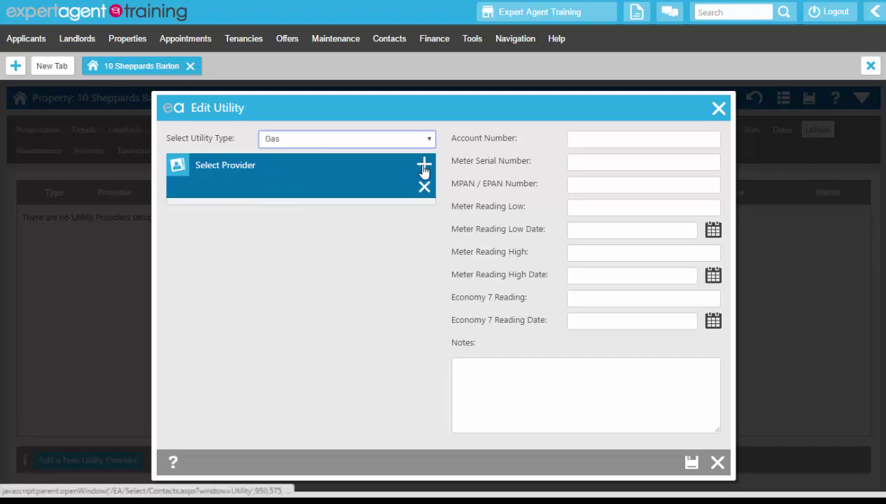
left_click(423, 166)
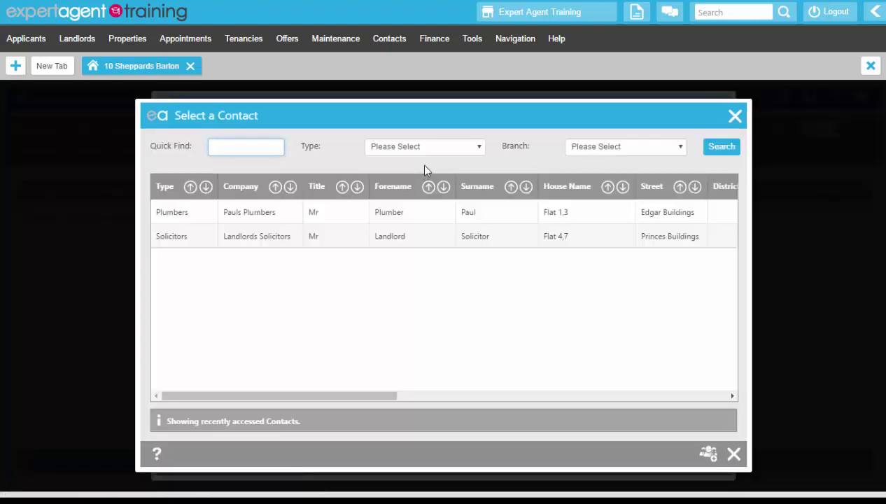
type("%gas")
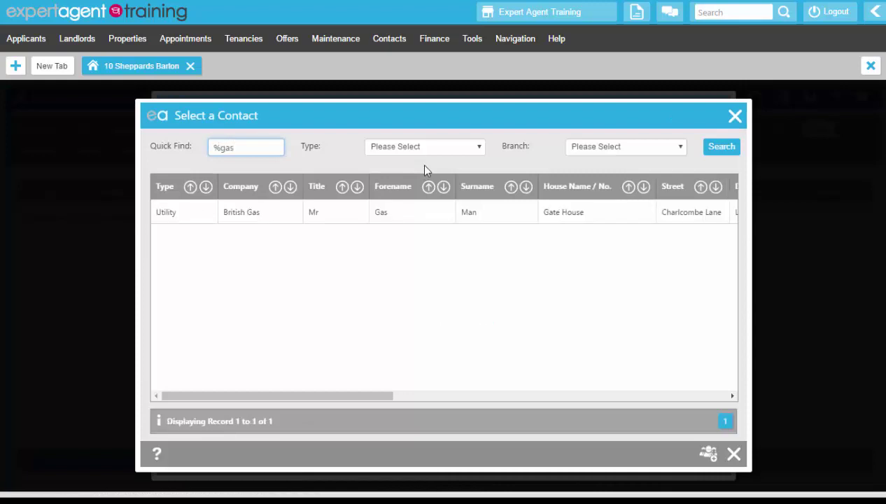
left_click(438, 211)
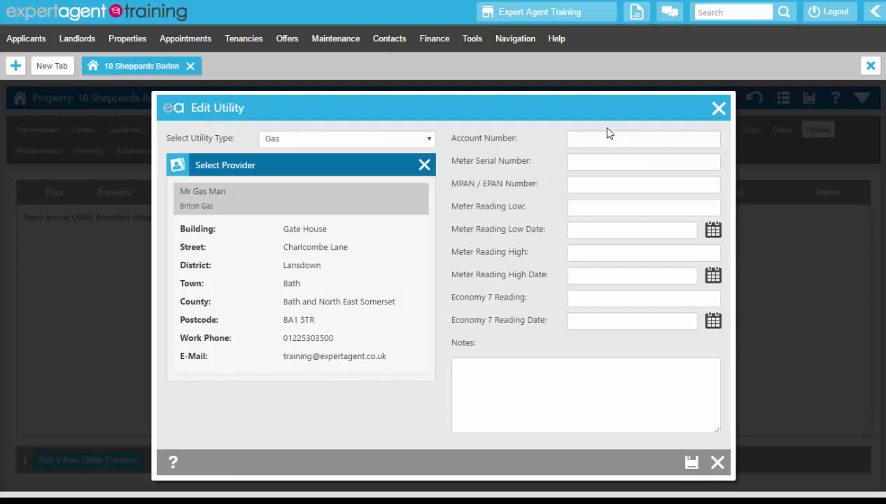
Enter the gas account number, meter serial 125125/25 and a note, then save.
left_click(586, 163)
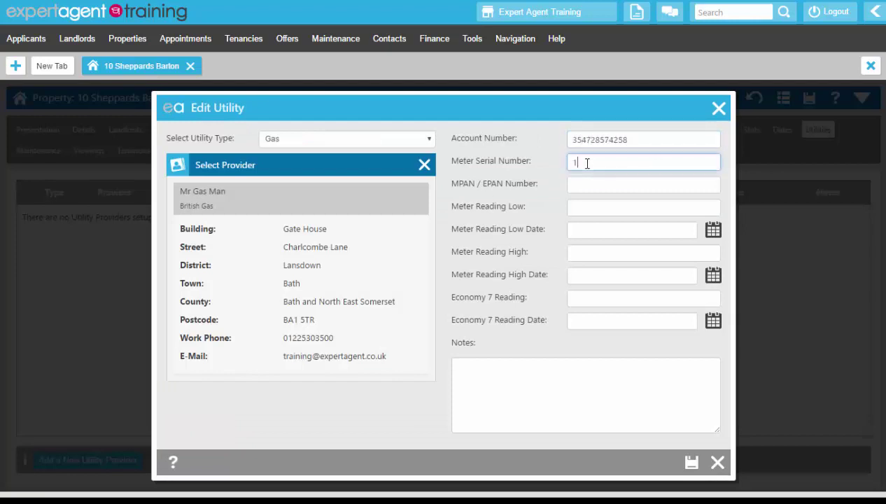
type("125125/25")
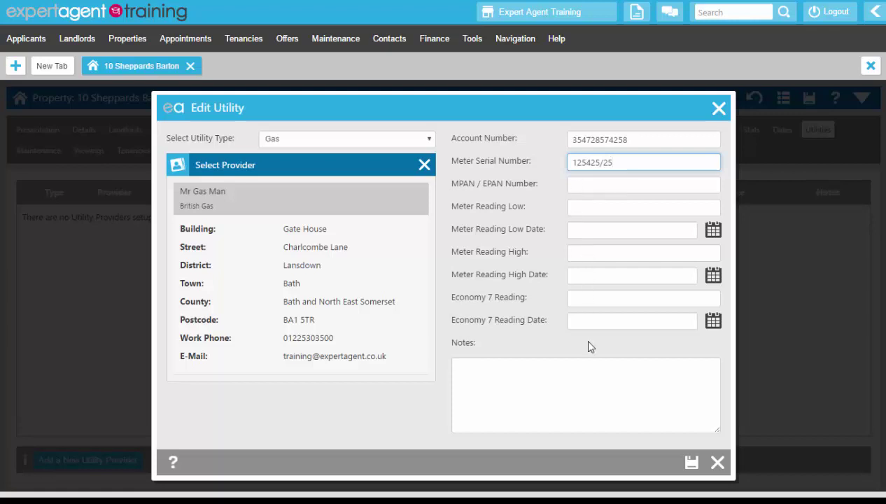
left_click(564, 403)
type("dfh gliuzhyf")
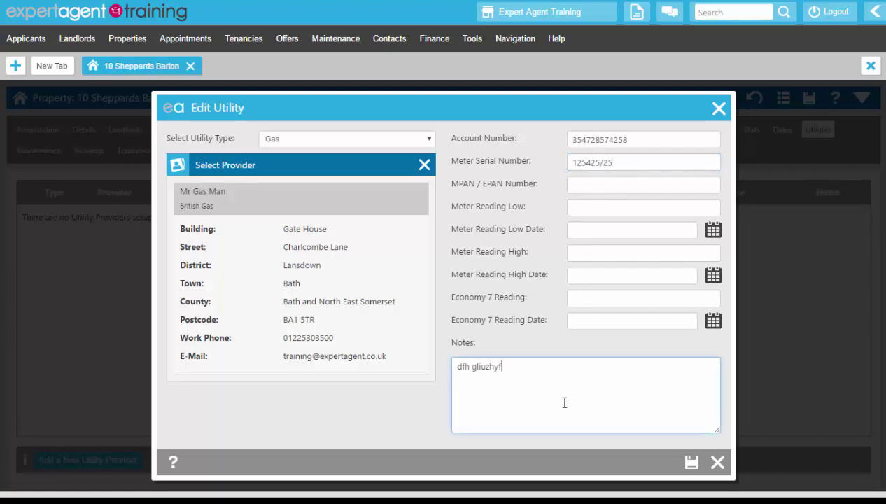
type("lbvi uazrlixudfh yilauerghaurg ae")
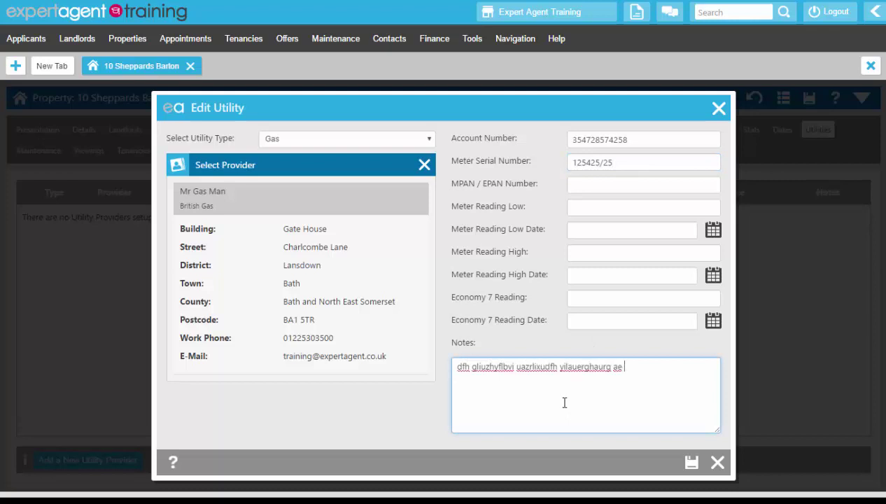
left_click(691, 463)
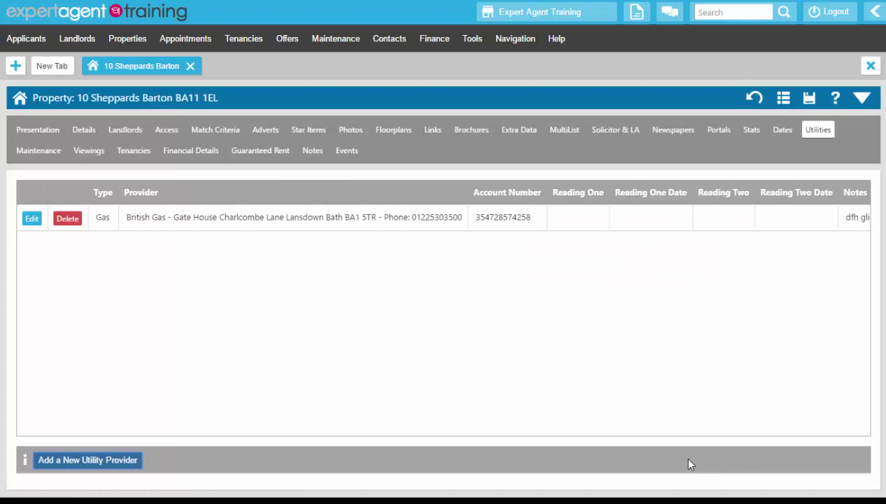
On Maintenance, save Plumbers & Co as a Plumbing preferred contractor with notes.
left_click(21, 153)
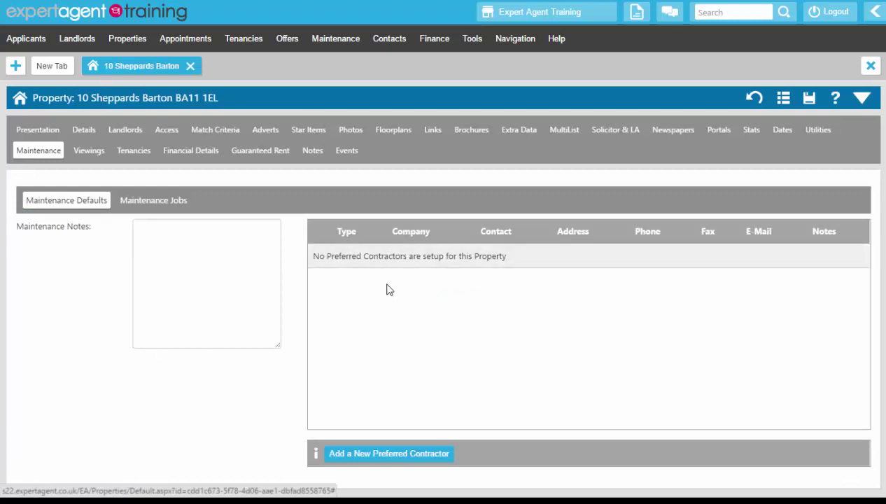
left_click(382, 456)
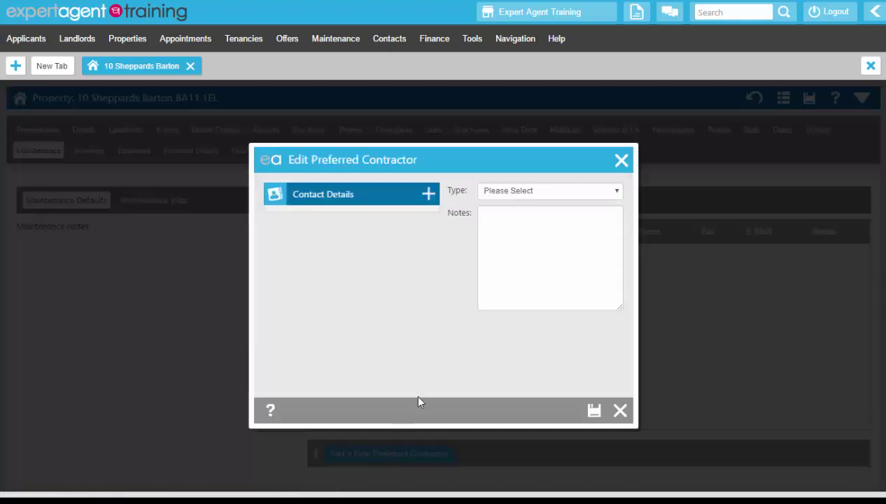
left_click(509, 193)
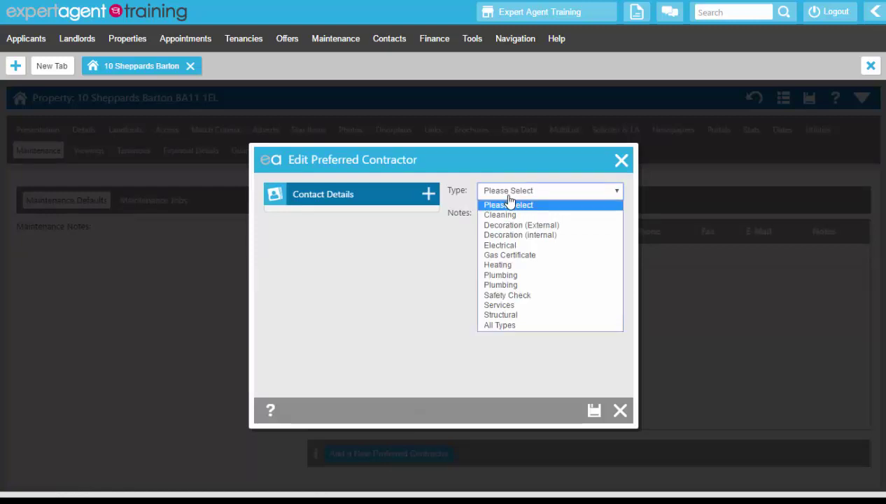
left_click(498, 274)
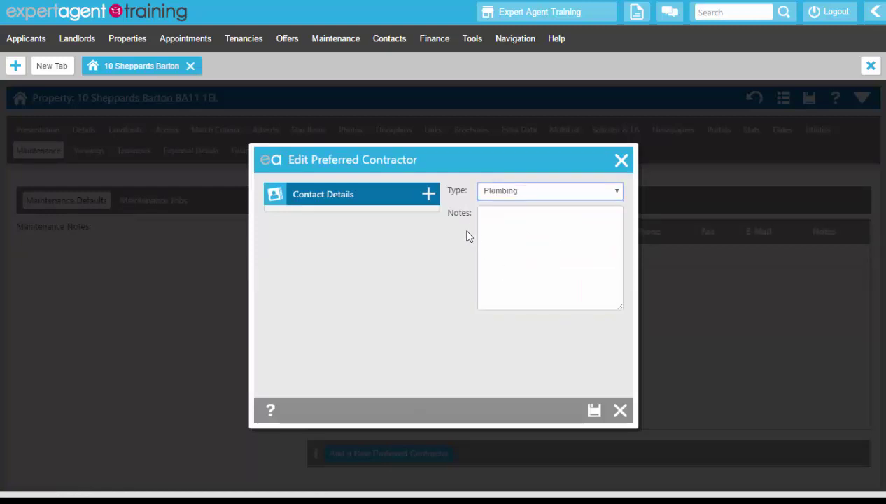
left_click(428, 196)
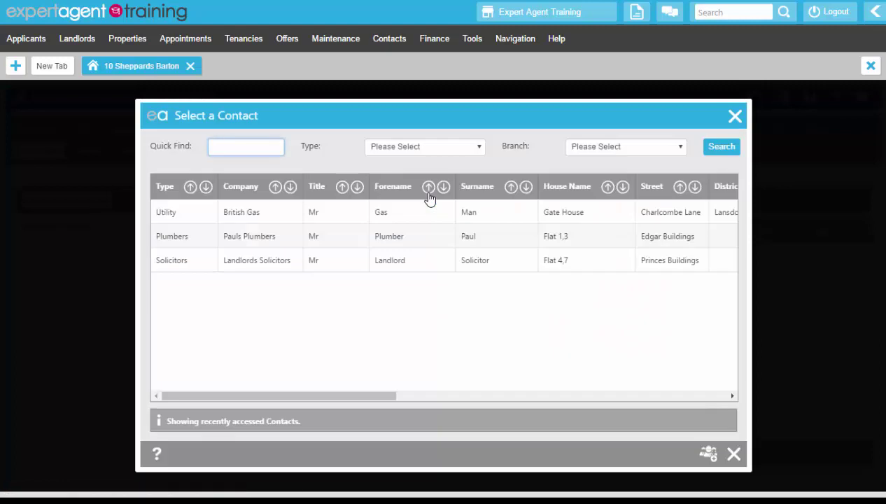
type("%plumb")
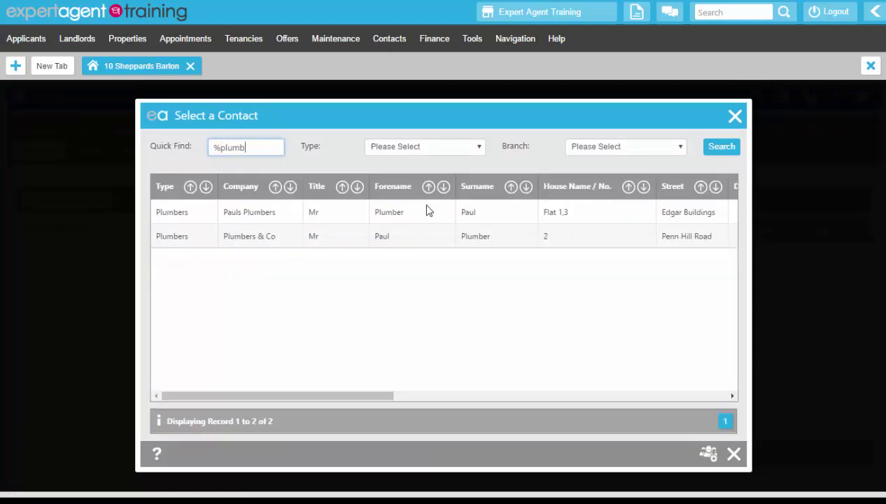
double_click(418, 237)
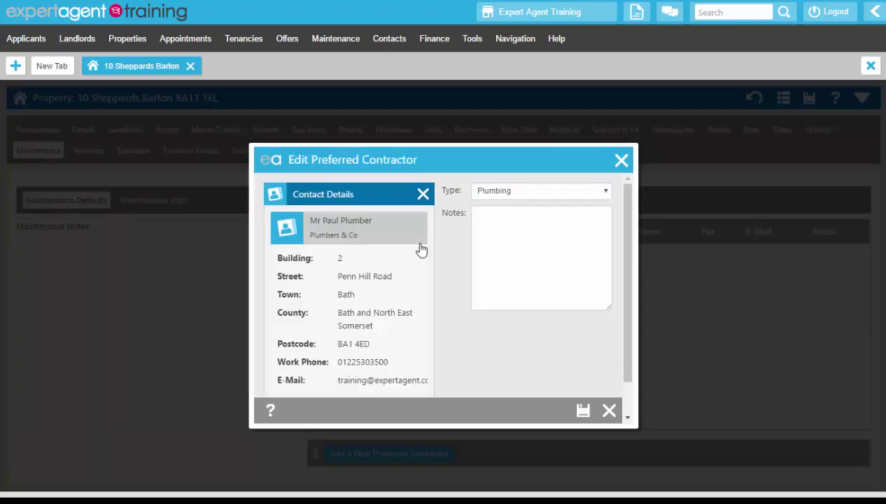
left_click(505, 245)
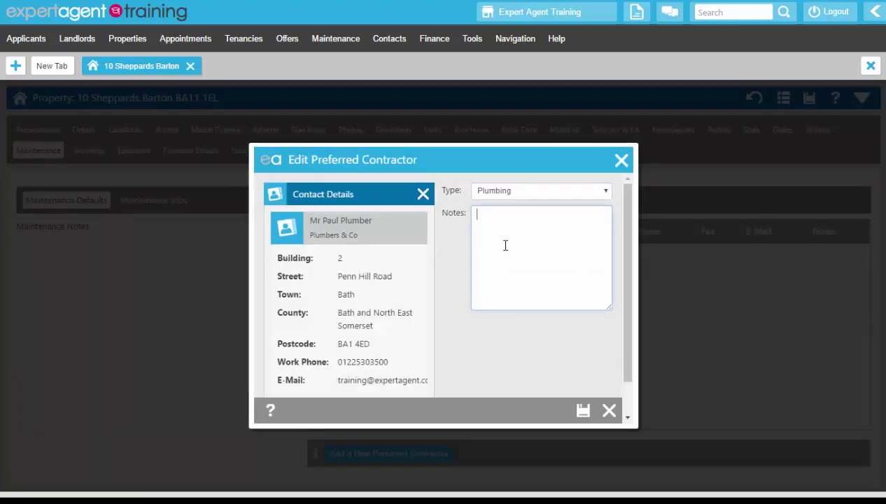
type("aj wg;oizhxvfl iu")
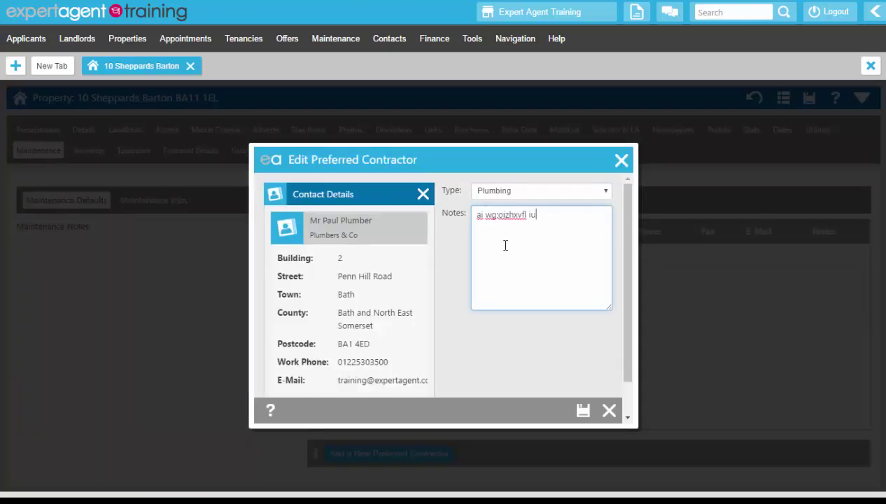
type("aelrig gl.cuv hlaud fglkxchg la")
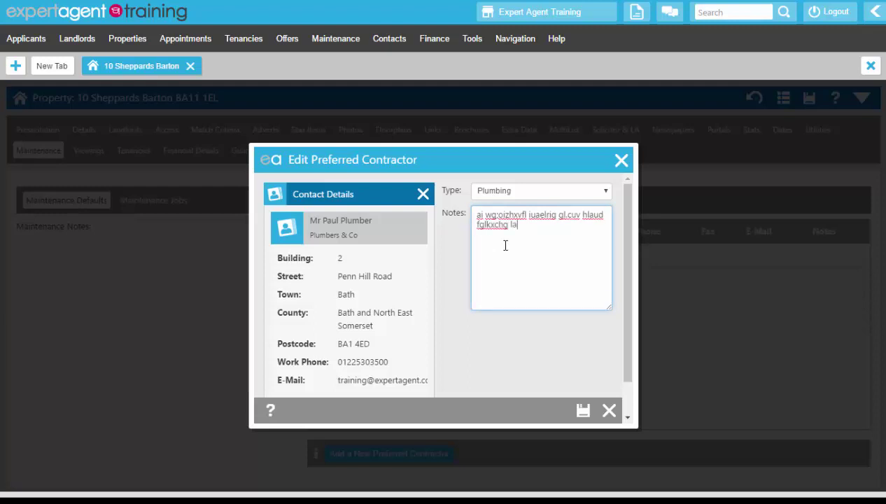
type("ucv kauhsekf zdfv . ")
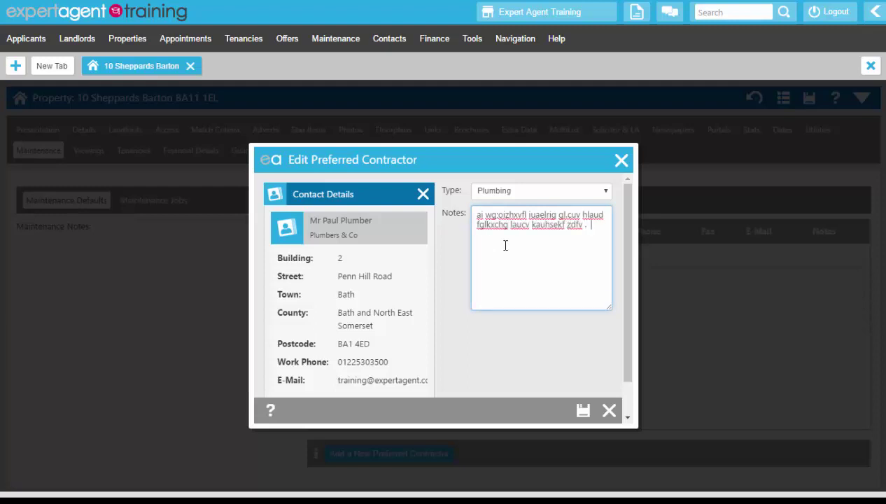
type("huzsdfhvu arfg ar.  hdfgaerg .")
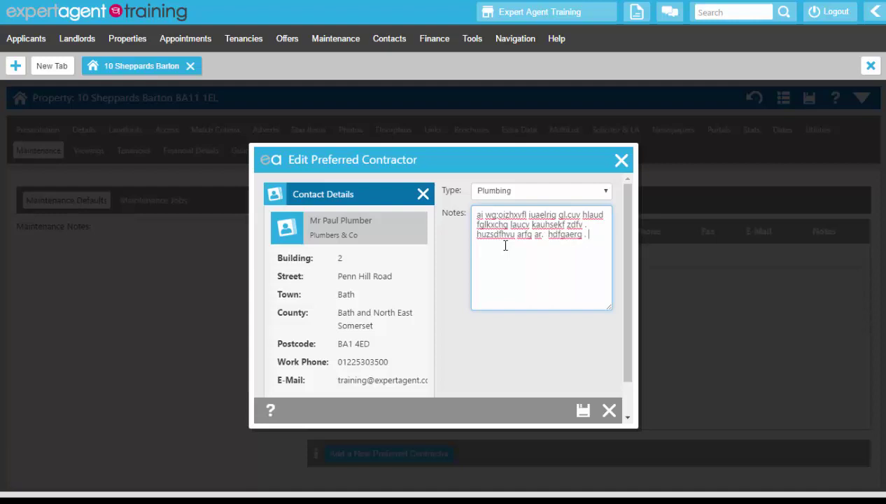
left_click(583, 410)
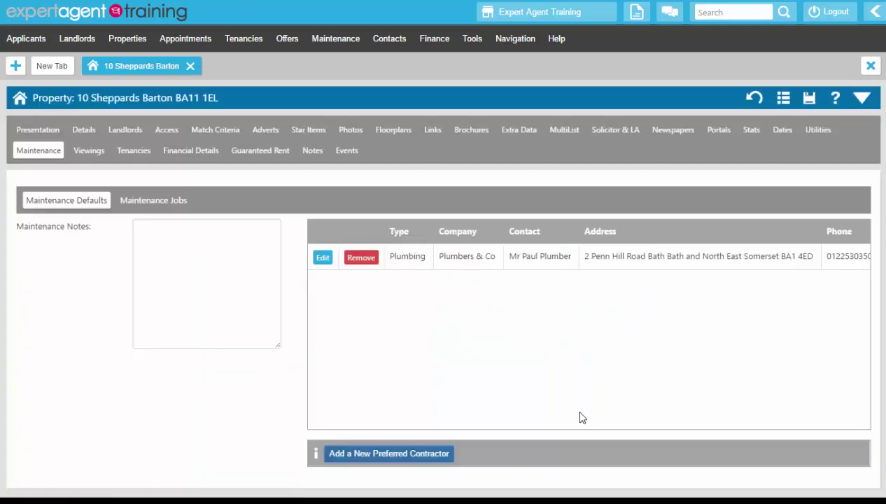
Go through Maintenance Jobs and Tenancies to the property's Financial Details tab.
left_click(172, 203)
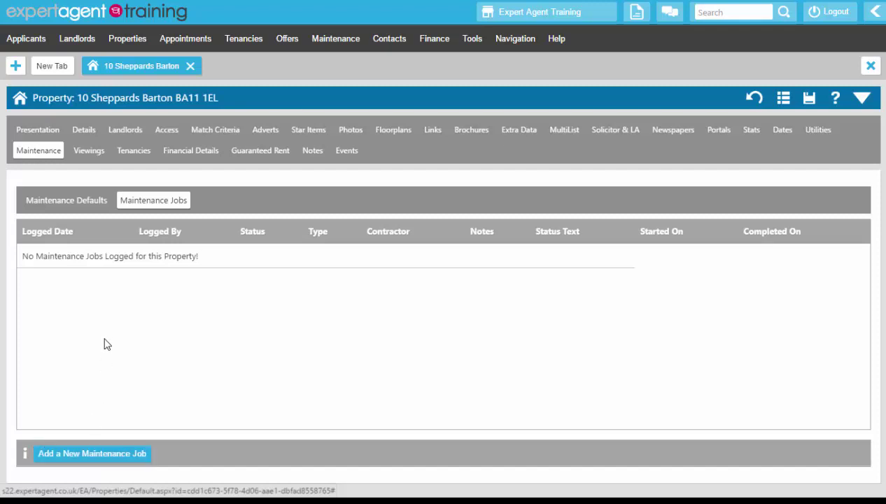
left_click(135, 149)
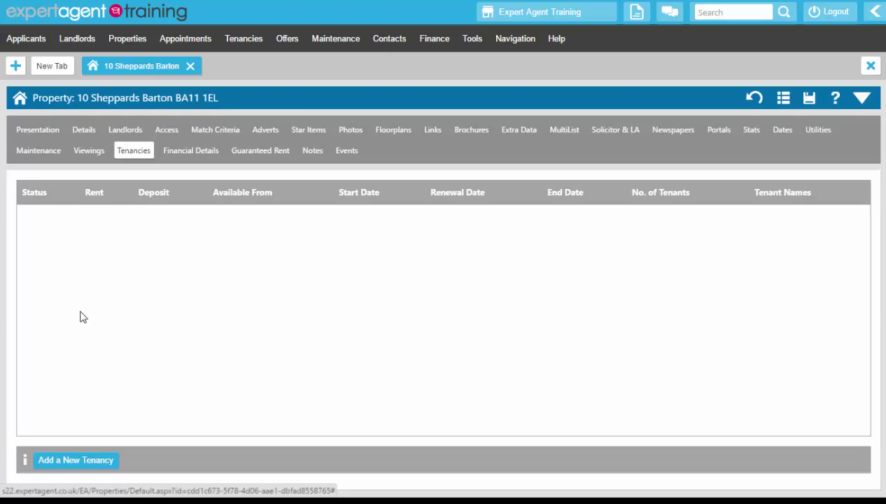
left_click(188, 157)
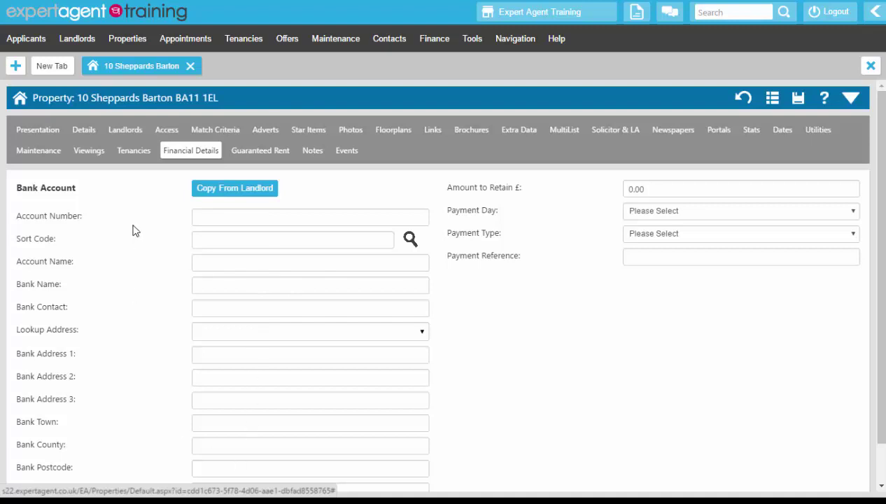
Copy the landlord's bank details, enter a bank contact, and set Amount to Retain to 100.
left_click(229, 188)
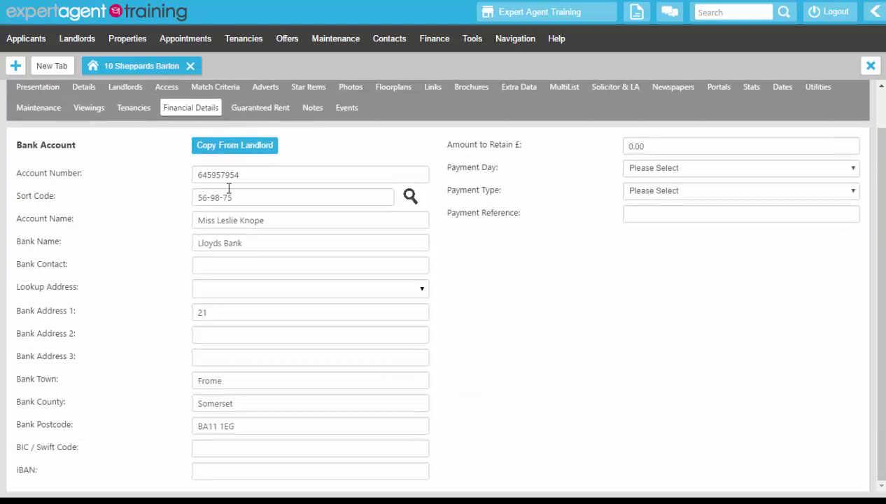
left_click(226, 267)
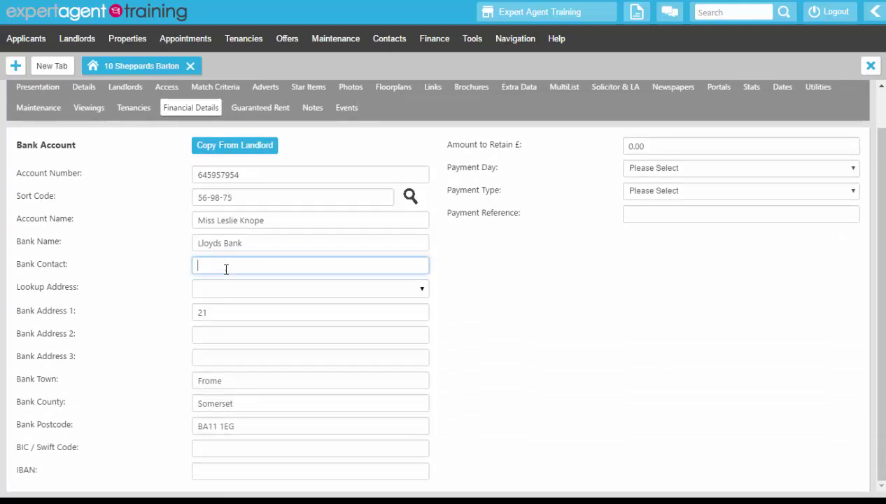
type("Mr Bank Manager")
left_click(649, 146)
left_click_drag(648, 146, 615, 153)
type("100")
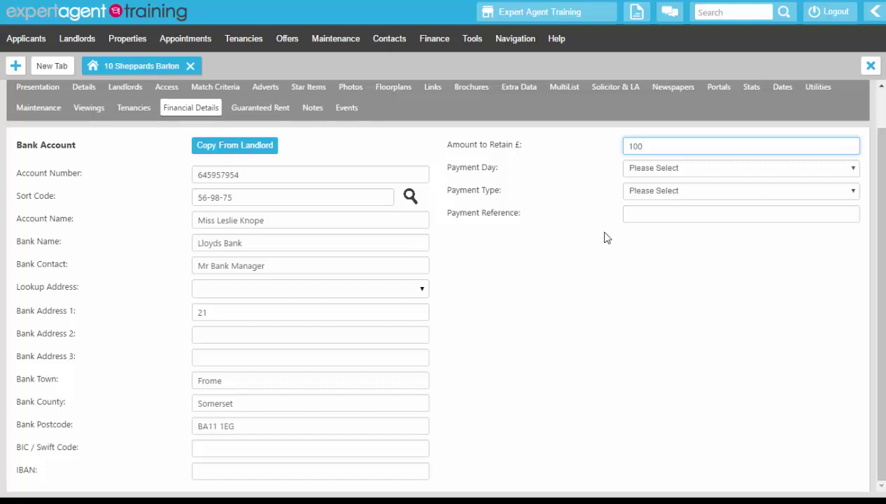
Set payment day 1, Standing Order, and payment reference BAXTRENTSB.
left_click(638, 174)
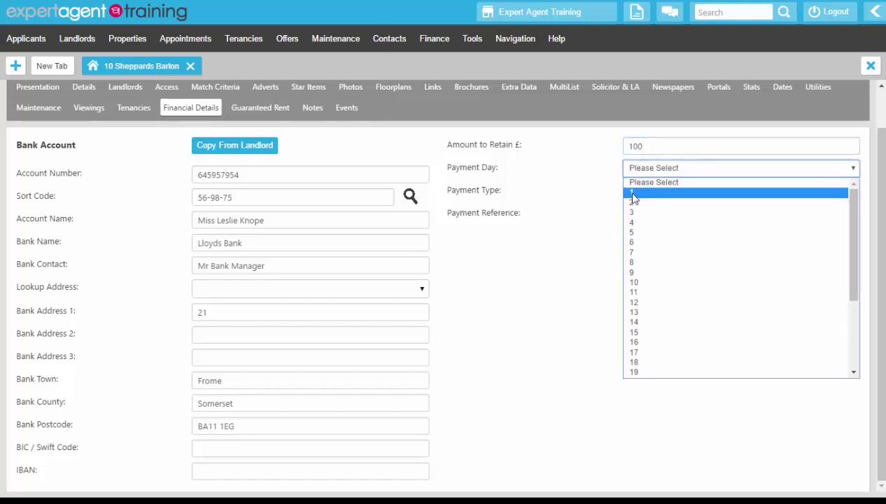
left_click(633, 191)
left_click(633, 192)
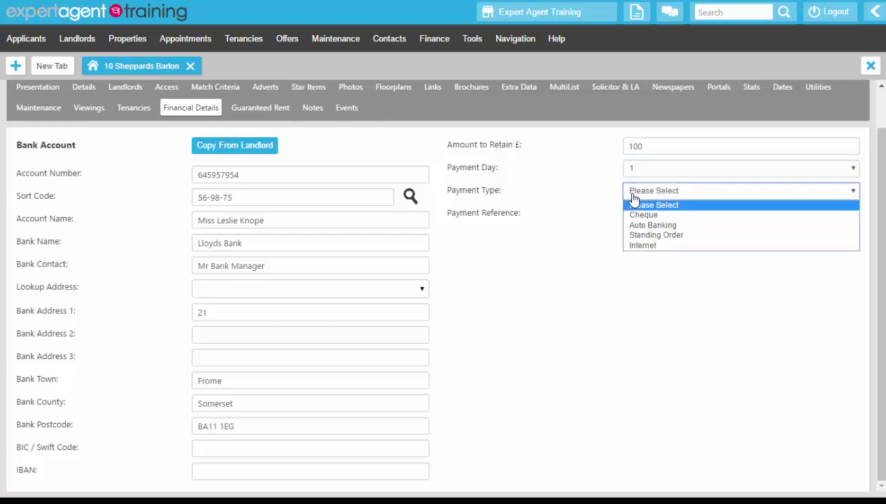
left_click(633, 235)
left_click(649, 213)
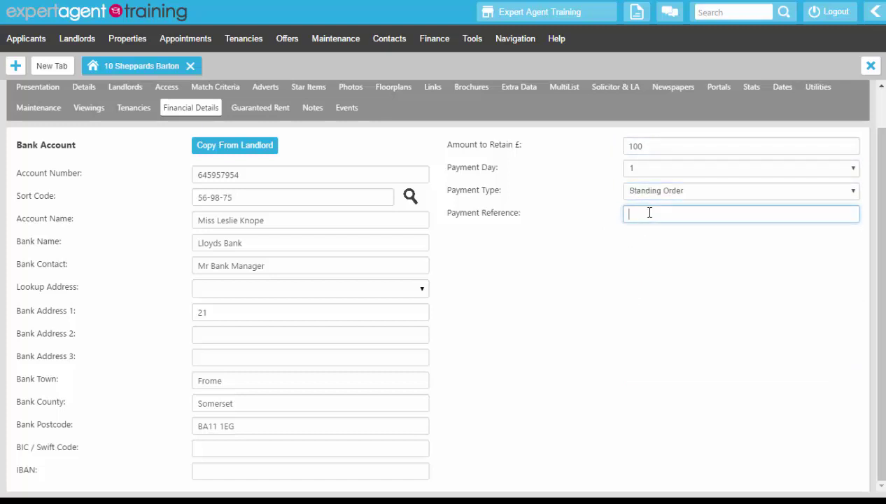
type("BAXTRENTSB")
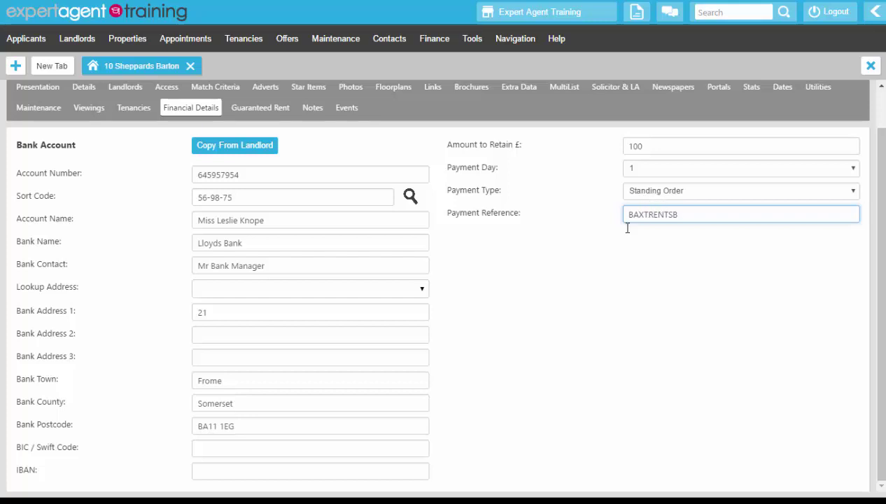
left_click(517, 358)
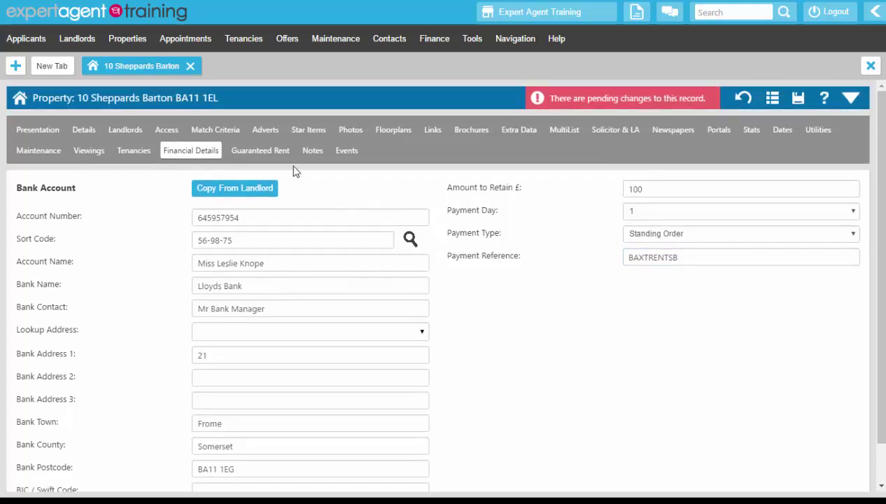
Check the Guaranteed Rent, Notes and Events tabs, then save the property record.
left_click(253, 154)
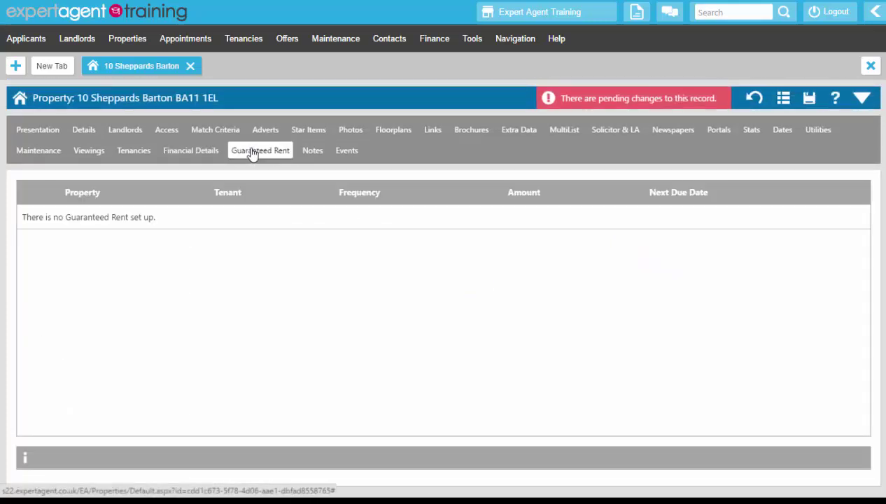
left_click(311, 152)
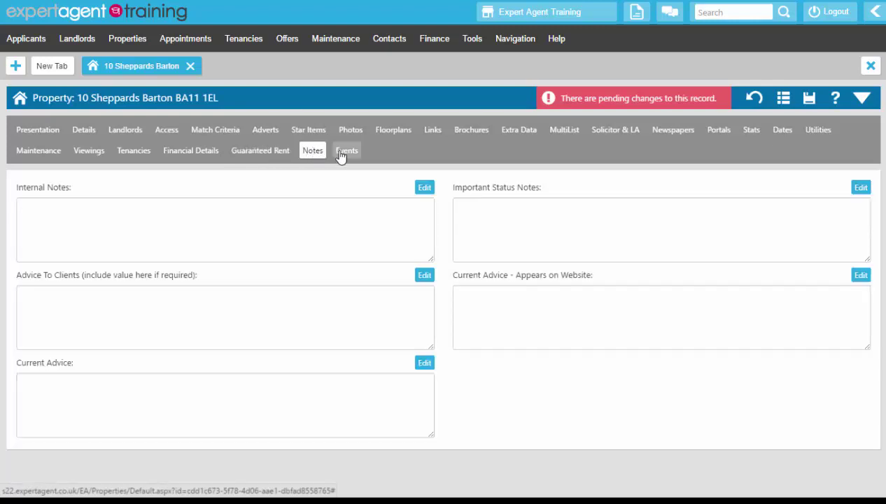
left_click(343, 152)
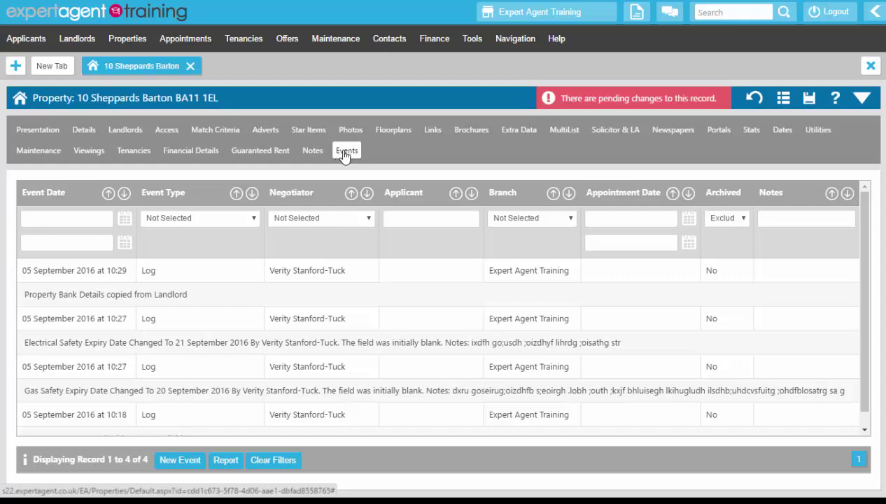
right_click(394, 92)
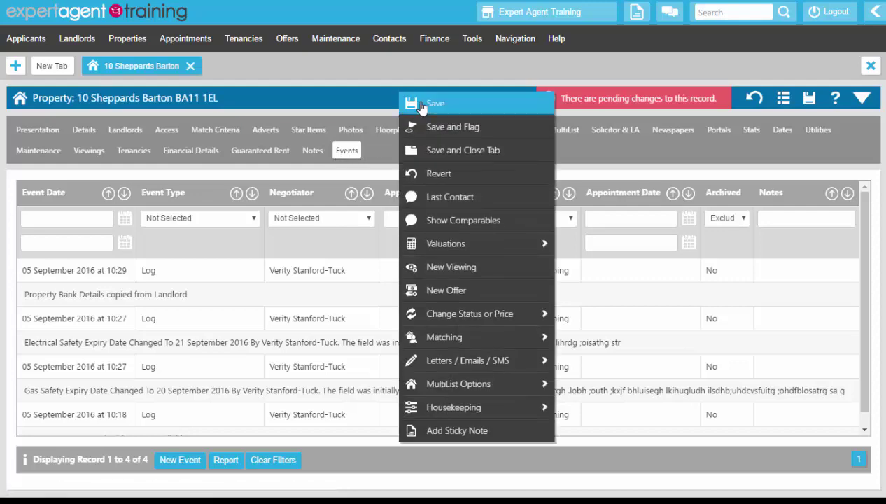
left_click(420, 104)
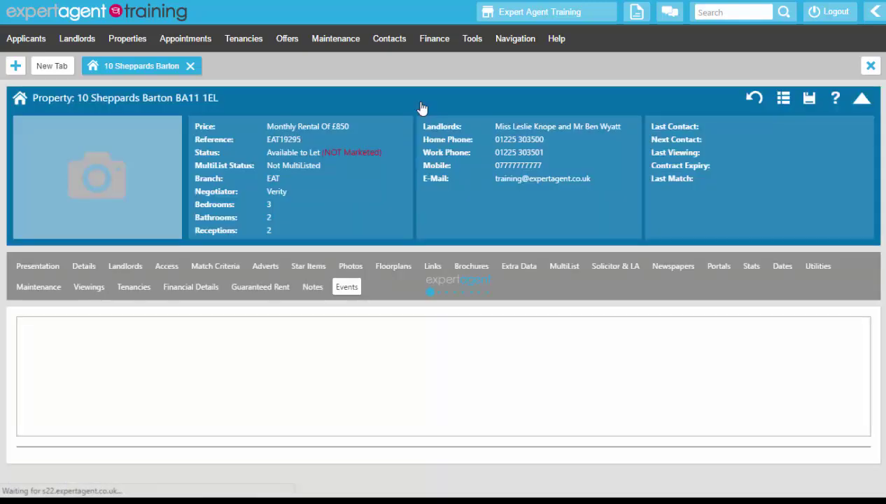